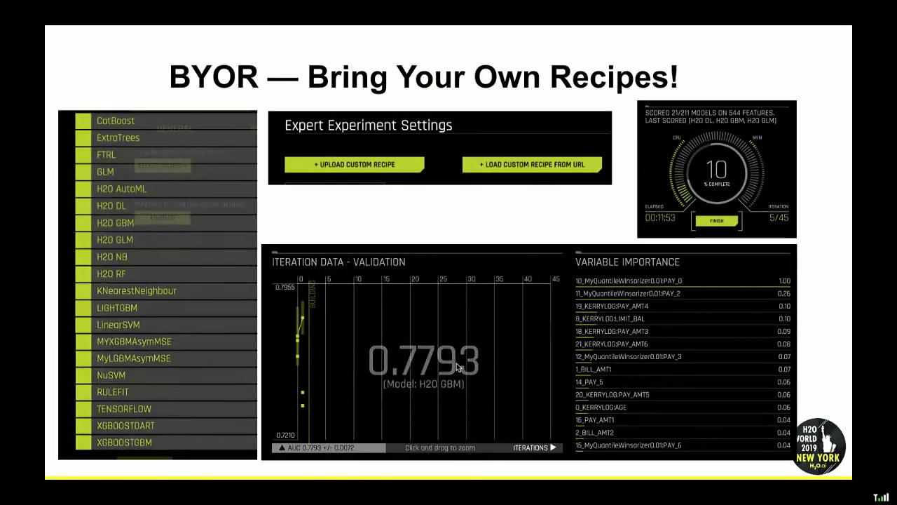
# - Advance to the Easy Uplift by Adding NLP Sentiment Recipe slide and exit the Keynote slideshow
pyautogui.press('Right')
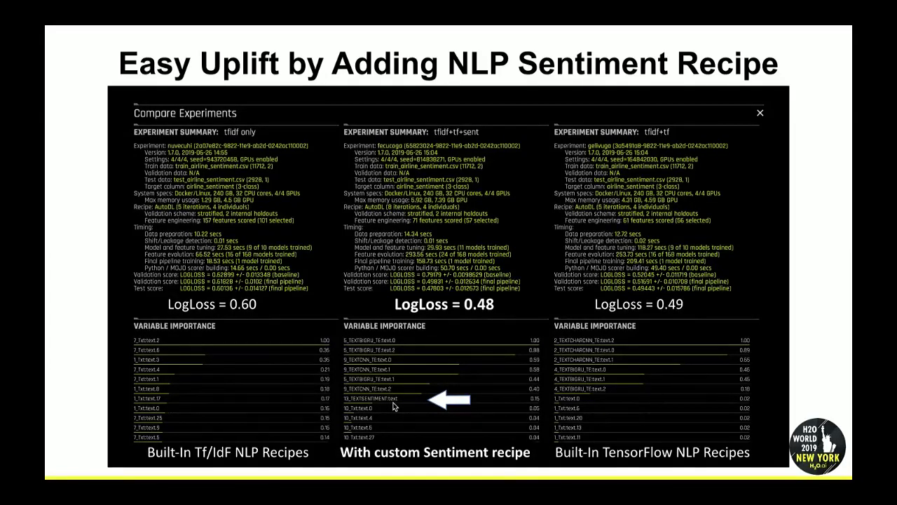
pyautogui.press('Escape')
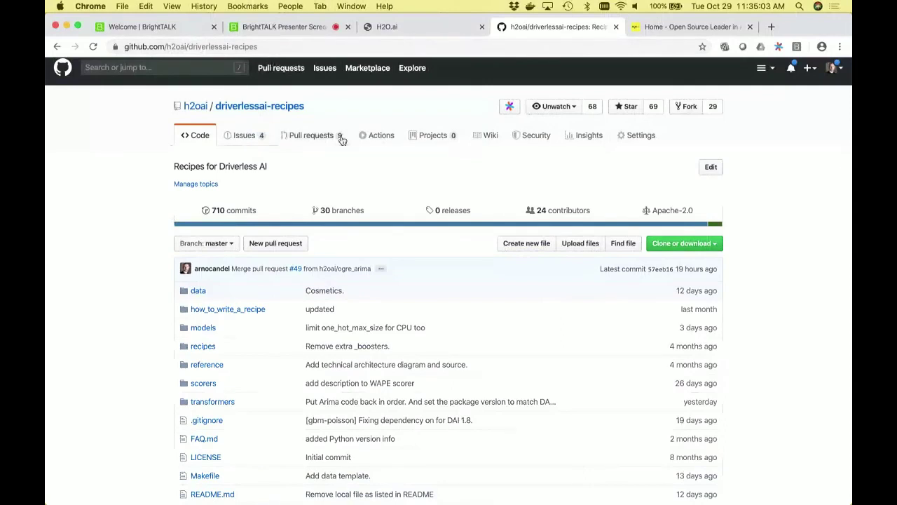
# - Browse the recipes repository to transformers/nlp/text_sentiment_transformer.py
pyautogui.click(225, 404)
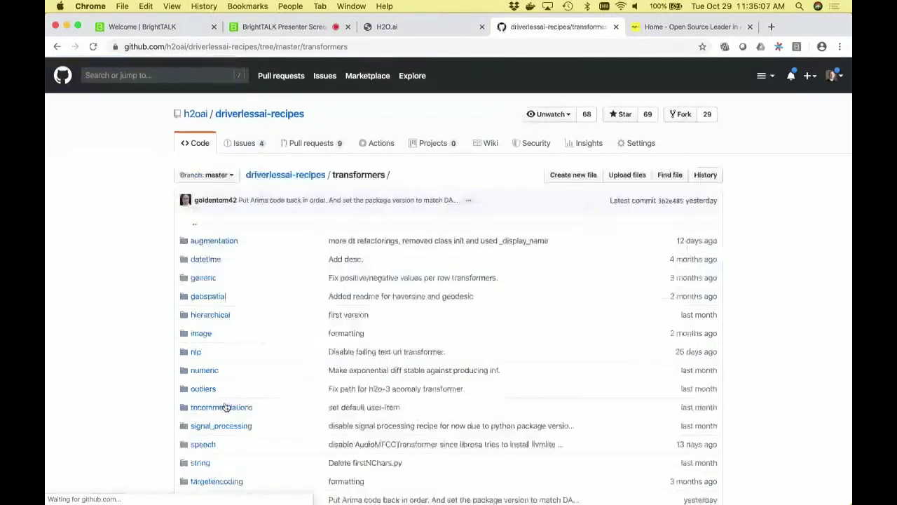
pyautogui.scroll(-5, 228, 393)
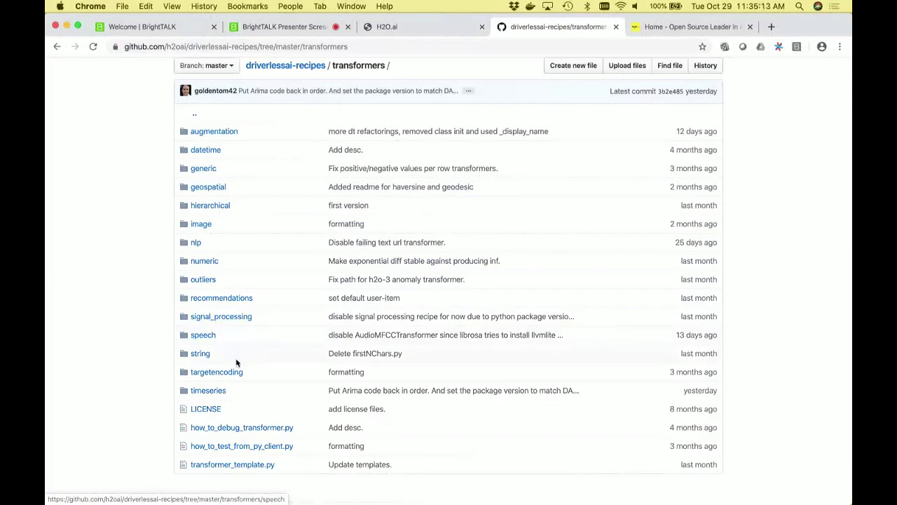
pyautogui.click(195, 243)
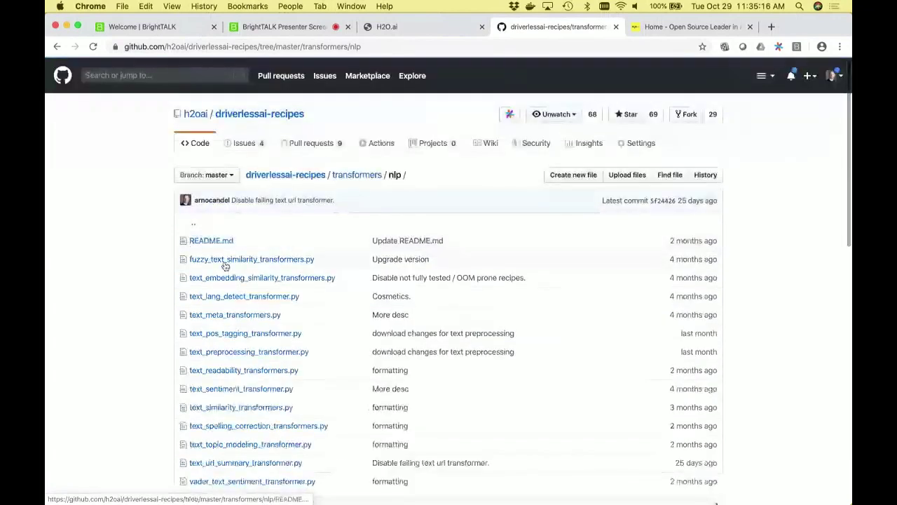
pyautogui.scroll(-1, 286, 389)
pyautogui.scroll(-2, 286, 389)
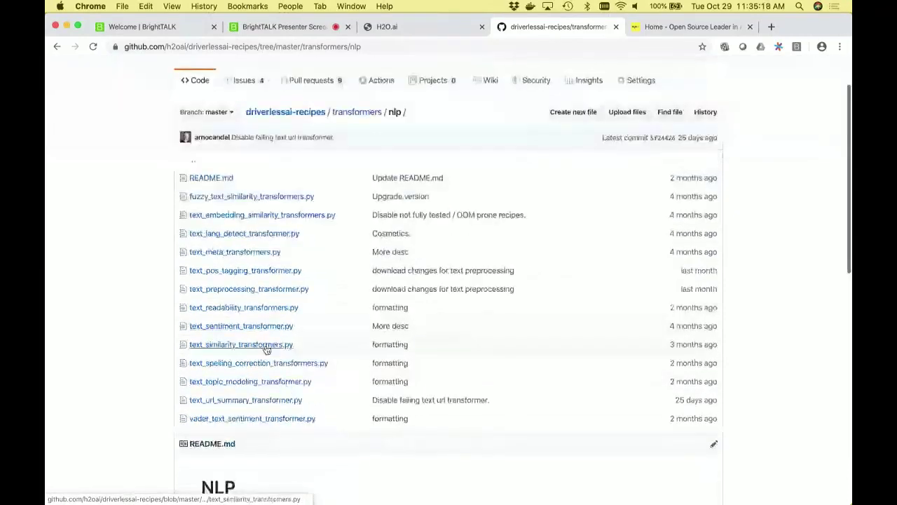
pyautogui.click(255, 326)
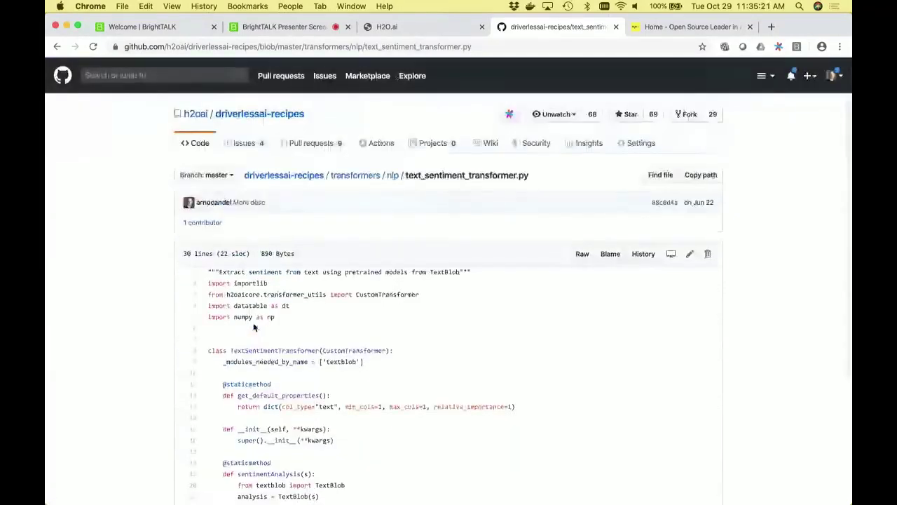
pyautogui.scroll(-3, 400, 325)
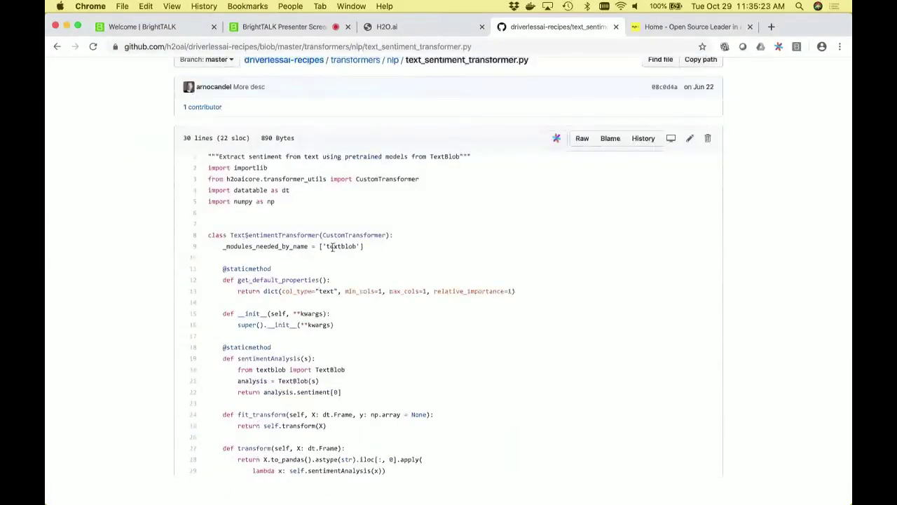
# - Highlight the textblob reference and the _modules_needed_by_name line in the recipe code
pyautogui.doubleClick(333, 247)
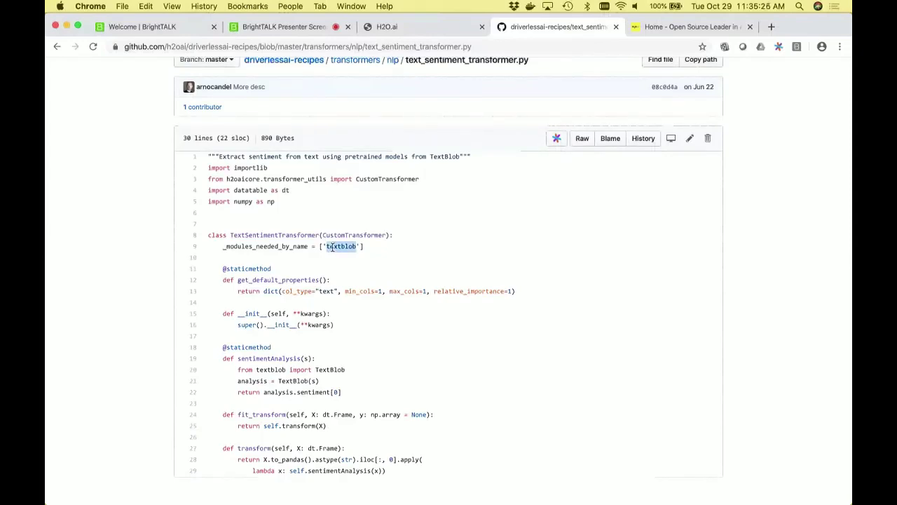
pyautogui.click(372, 246)
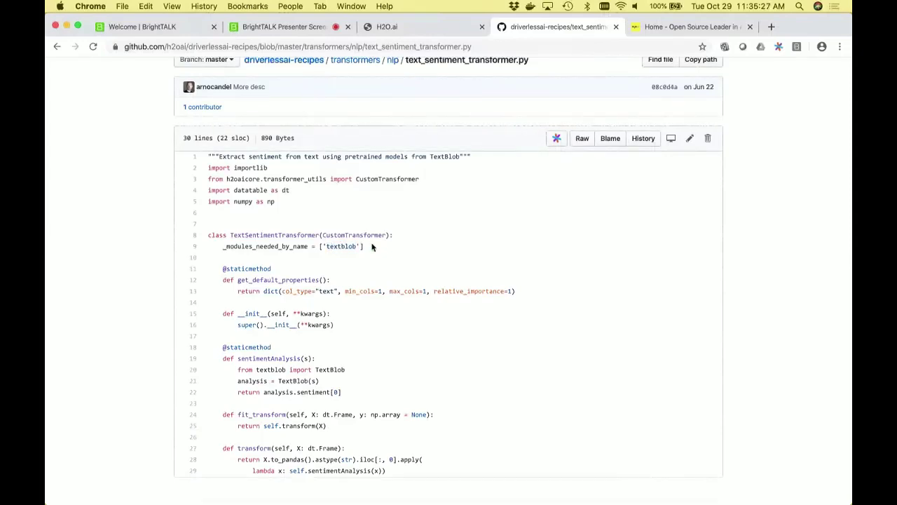
pyautogui.scroll(-1, 372, 246)
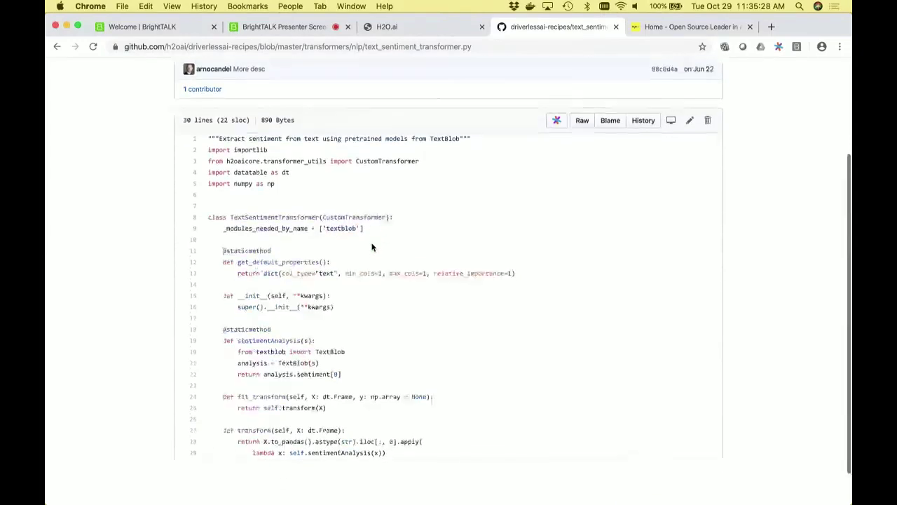
pyautogui.tripleClick(275, 228)
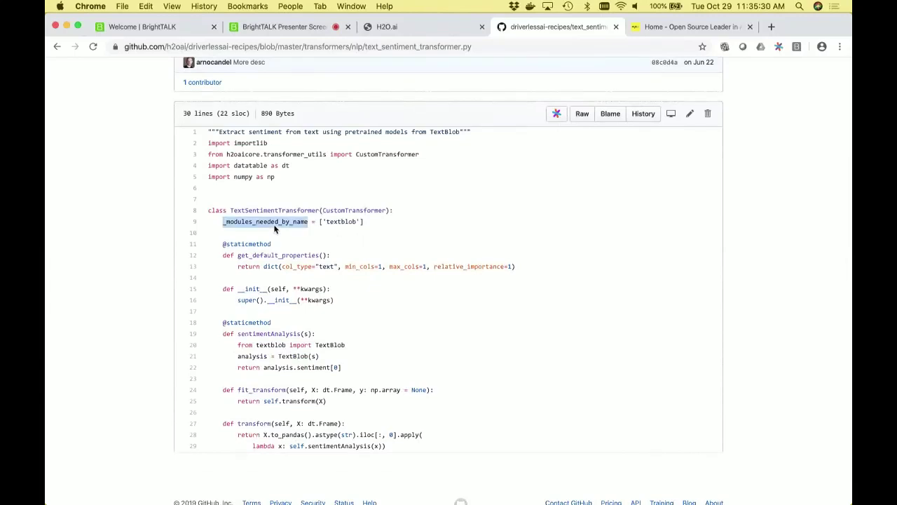
pyautogui.click(389, 219)
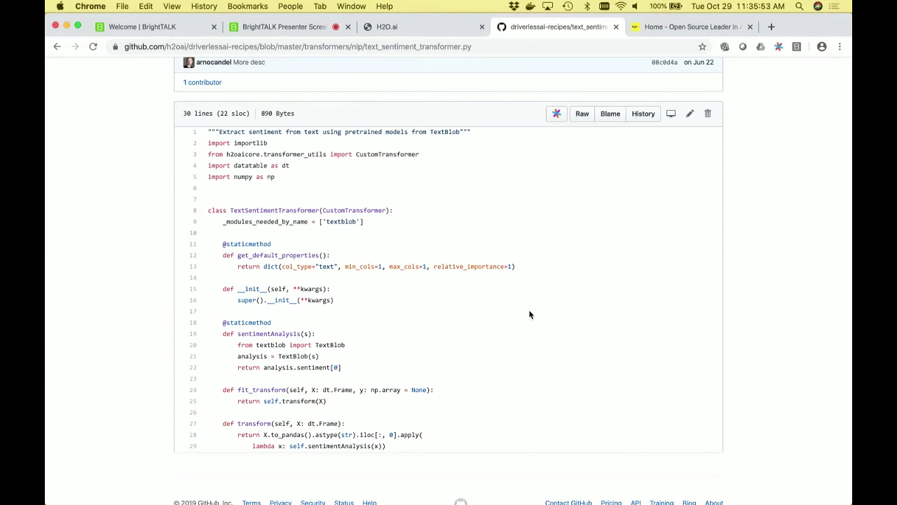
# - Open the raw recipe file, copy its full URL, and return to the Driverless AI datasets
pyautogui.click(584, 114)
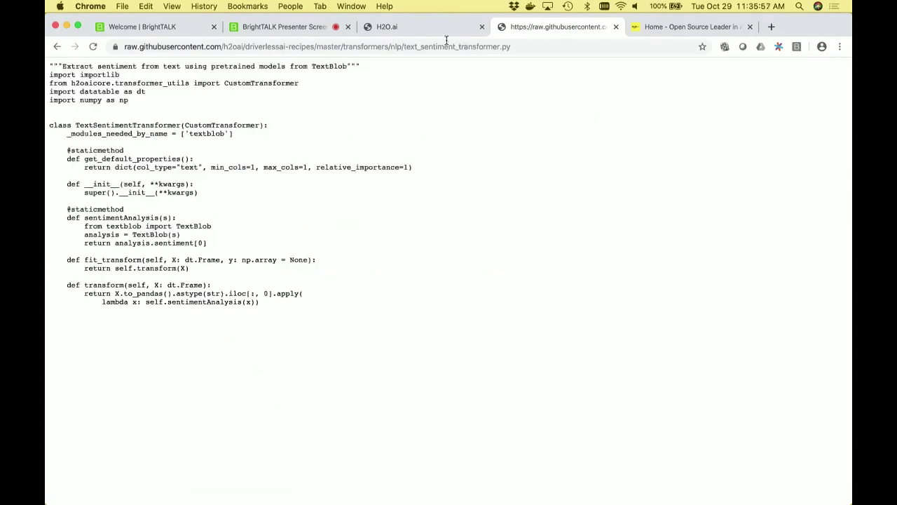
pyautogui.click(410, 47)
pyautogui.doubleClick(409, 47)
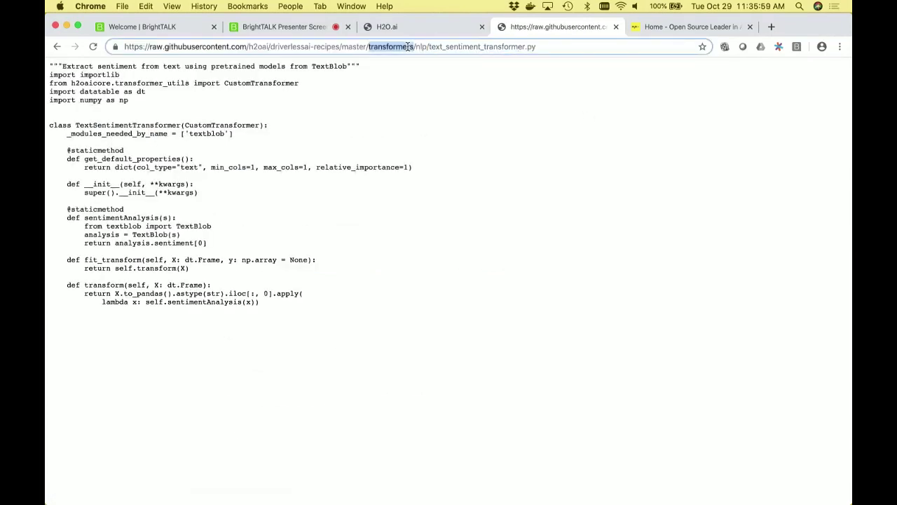
pyautogui.tripleClick(409, 46)
pyautogui.press('super+c')
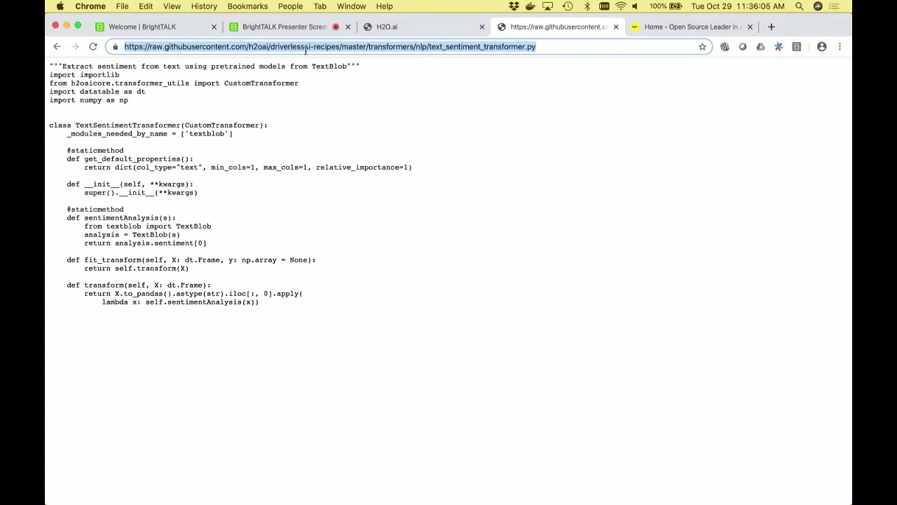
pyautogui.click(409, 28)
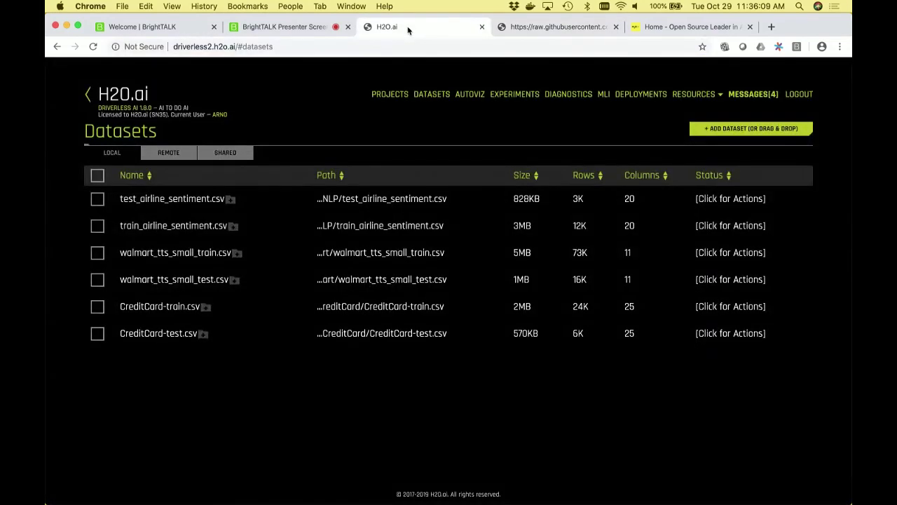
# - Open the details of train_airline_sentiment.csv and scan its column summaries
pyautogui.click(188, 224)
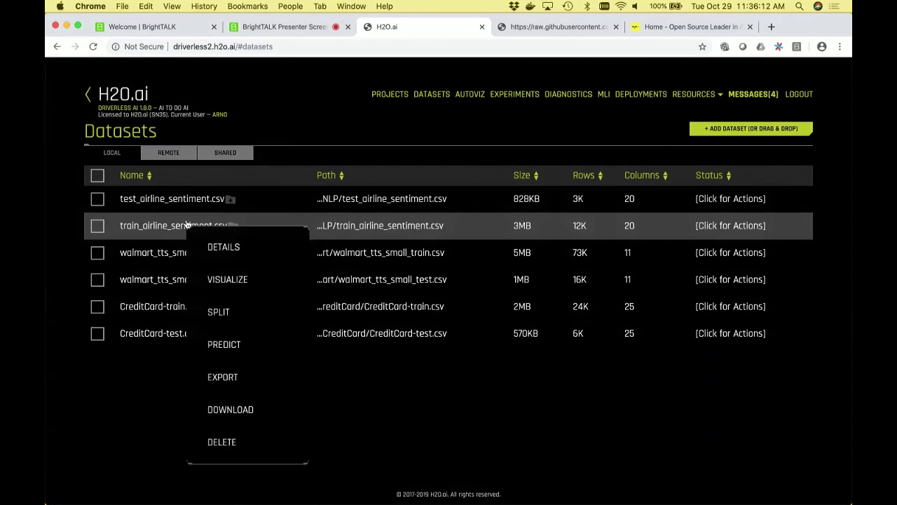
pyautogui.click(215, 248)
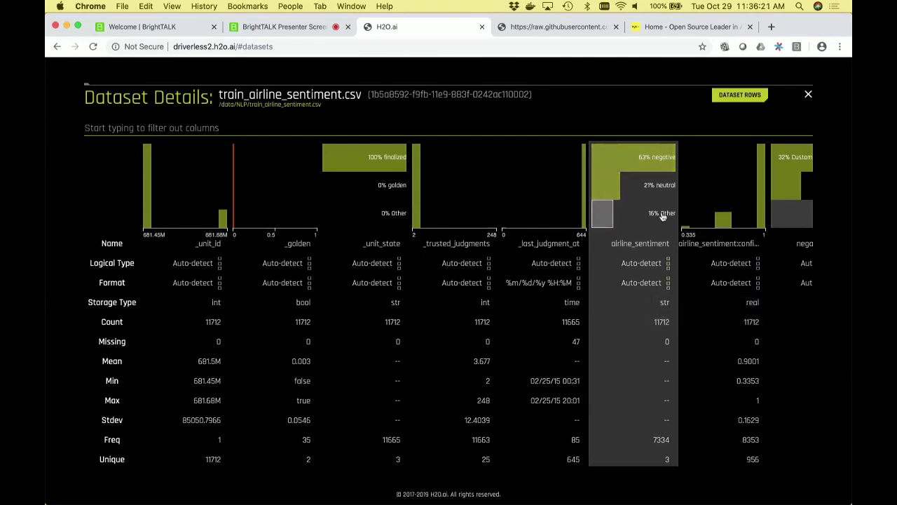
pyautogui.moveTo(663, 217)
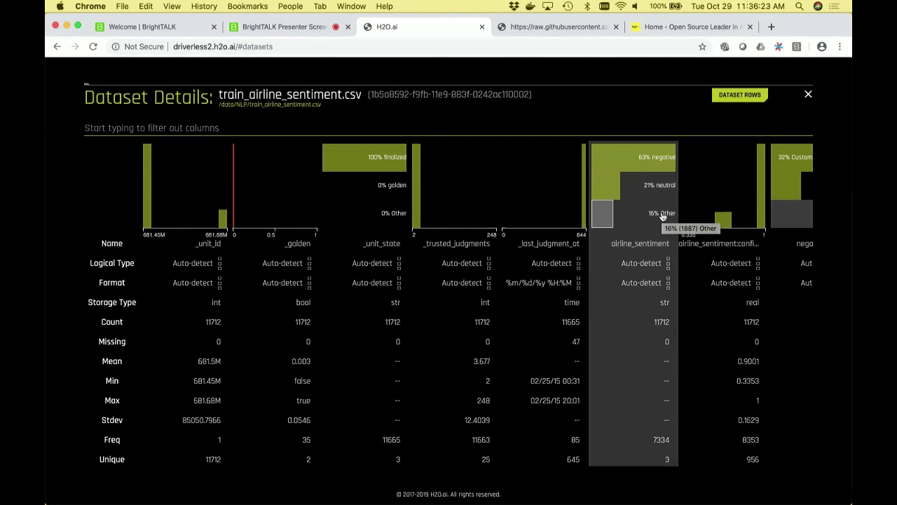
pyautogui.moveTo(631, 378)
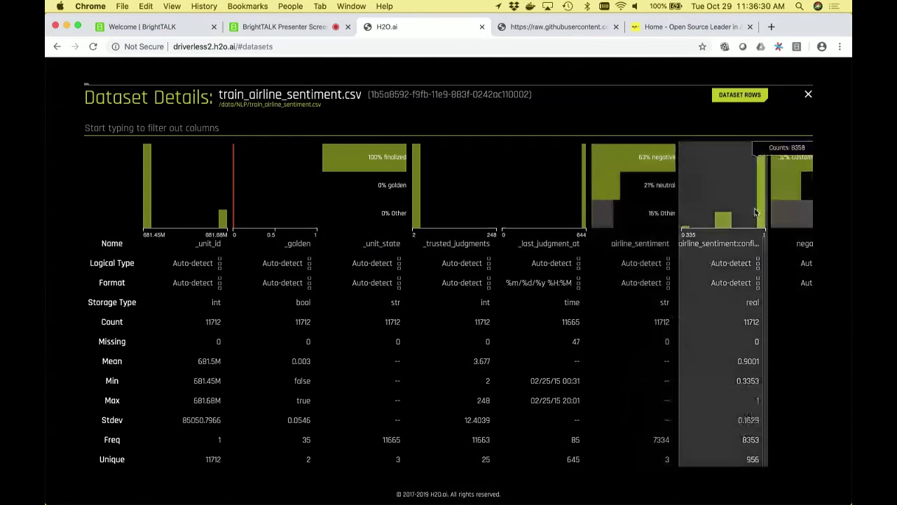
pyautogui.hscroll(3, 756, 212)
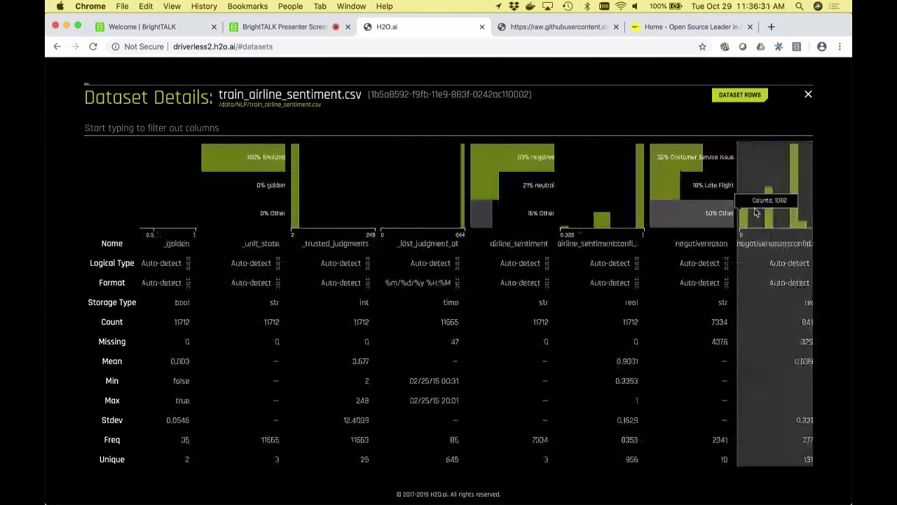
pyautogui.hscroll(3, 755, 213)
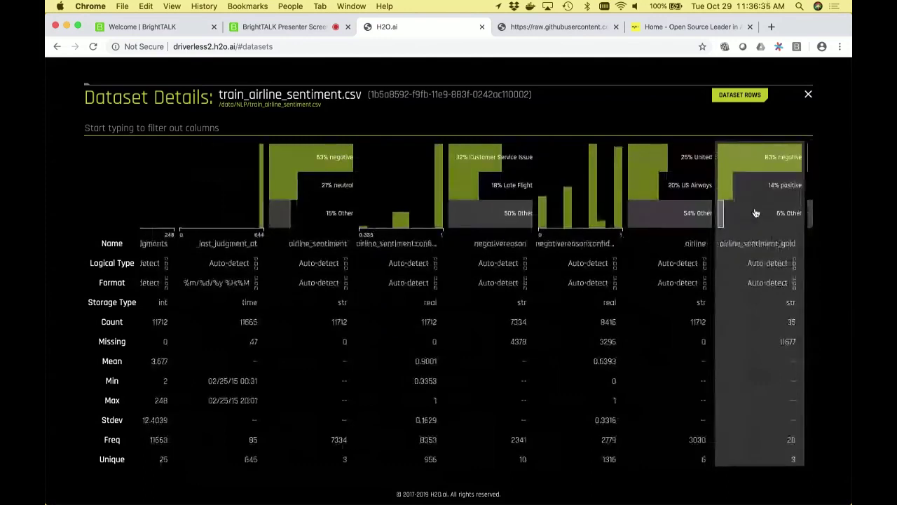
pyautogui.hscroll(-1, 421, 319)
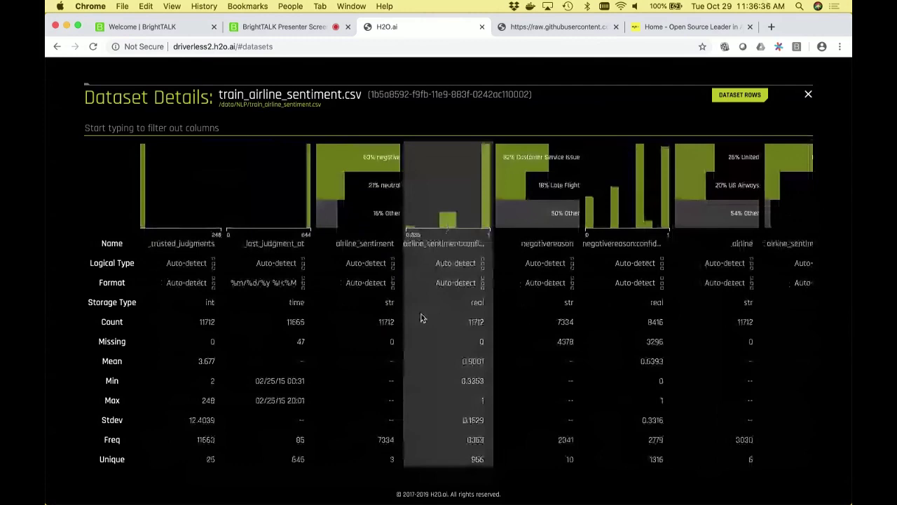
# - Filter the columns for 'tex', then switch to viewing the dataset rows
pyautogui.click(271, 129)
pyautogui.write('tex')
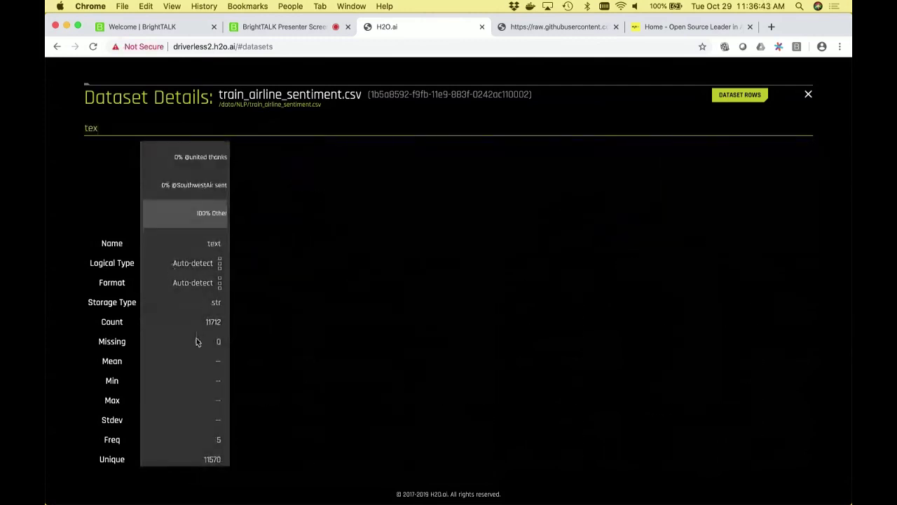
pyautogui.moveTo(196, 342)
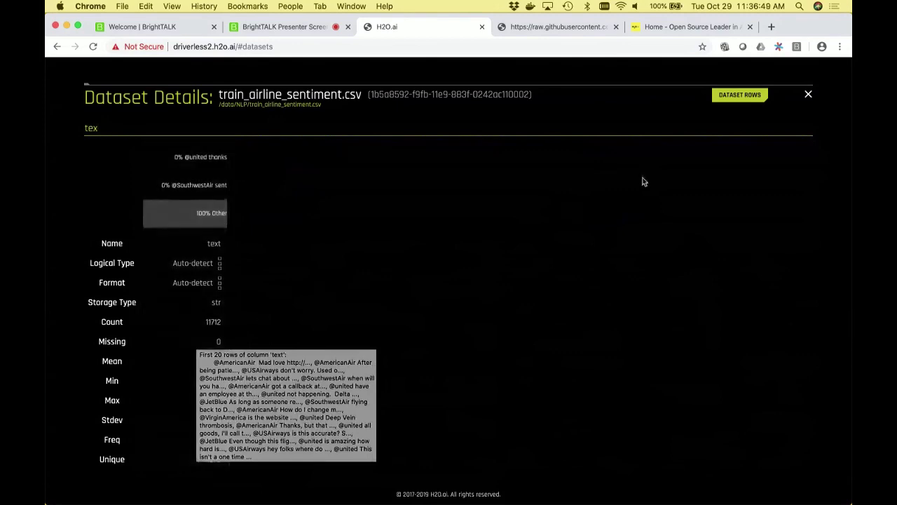
pyautogui.click(743, 100)
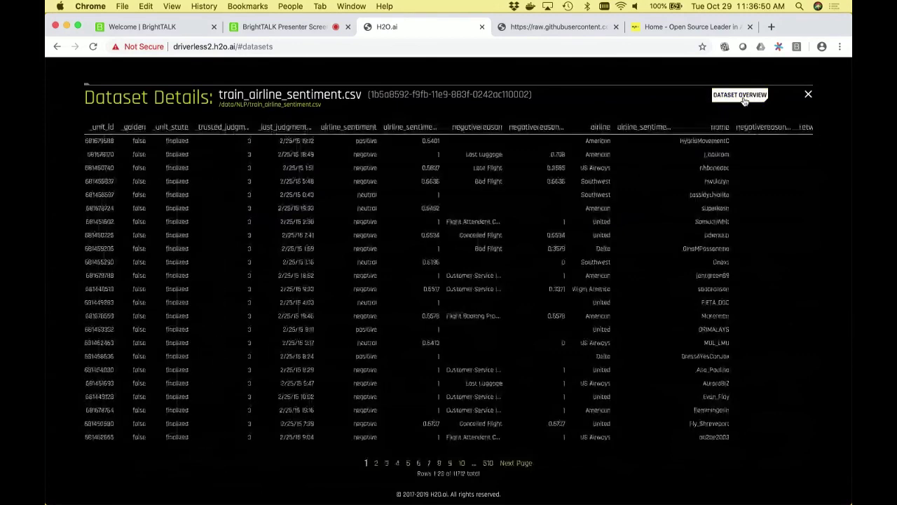
# - Scroll across the 11712 airline sentiment rows, then close Dataset Details
pyautogui.hscroll(6, 640, 222)
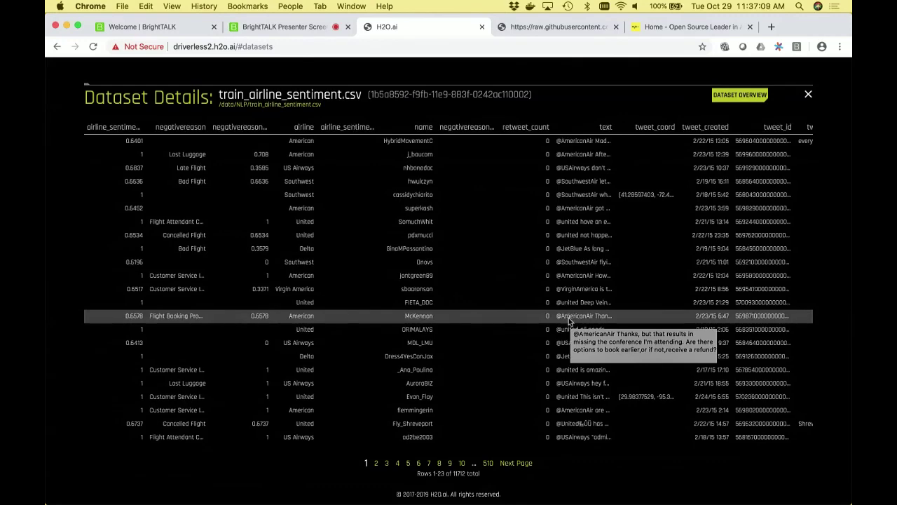
pyautogui.hscroll(-10, 570, 319)
pyautogui.hscroll(-2, 569, 321)
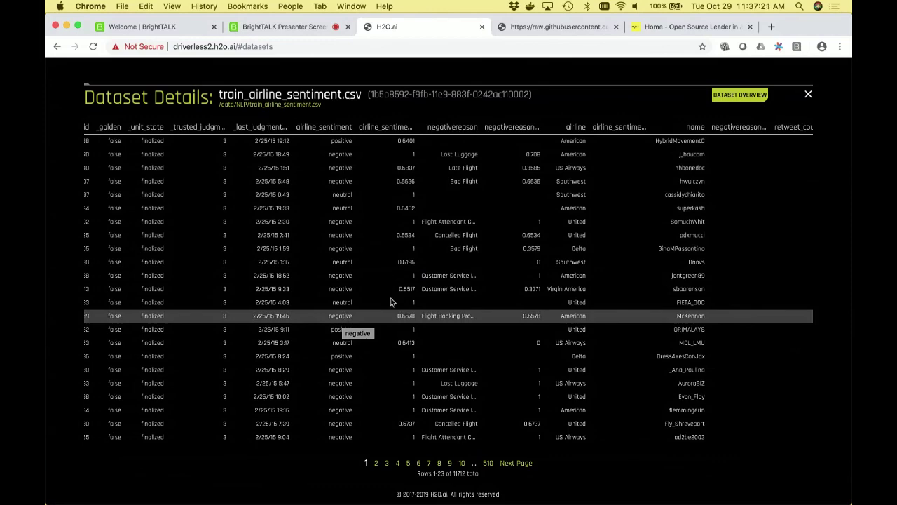
pyautogui.click(809, 94)
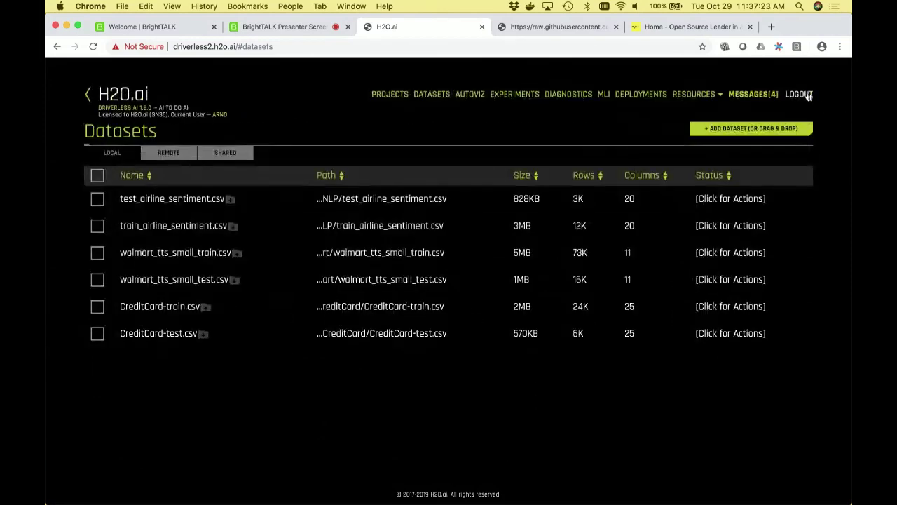
# - Review the raw sentiment recipe code, then return to the Driverless AI Datasets page
pyautogui.click(574, 30)
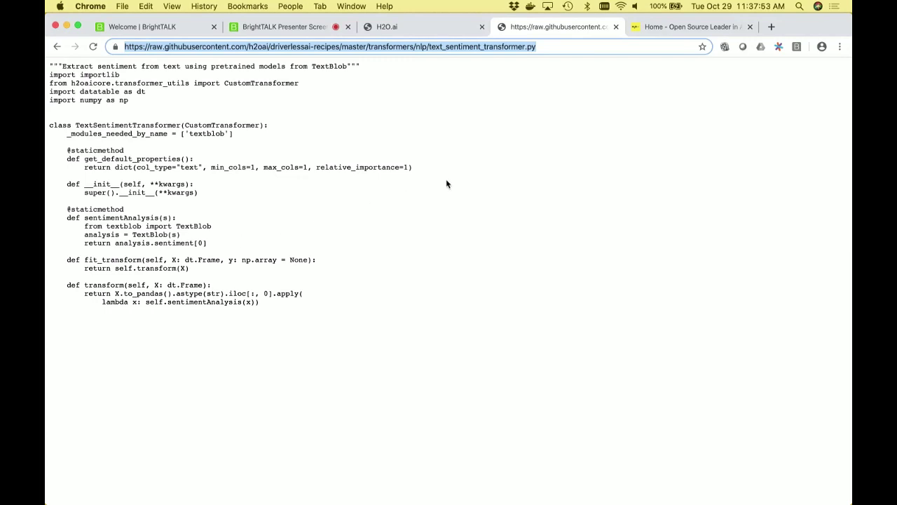
pyautogui.click(428, 27)
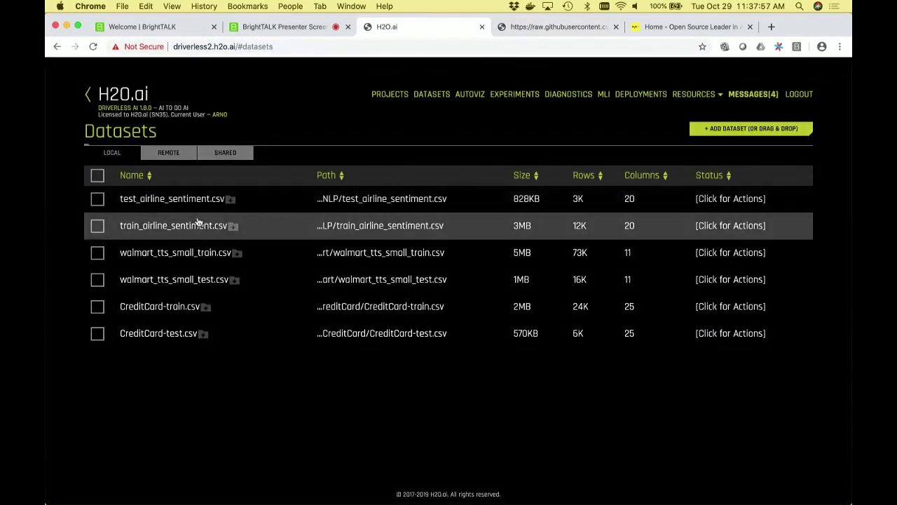
# - Start a new experiment on train_airline_sentiment with airline_sentiment as the target
pyautogui.click(198, 223)
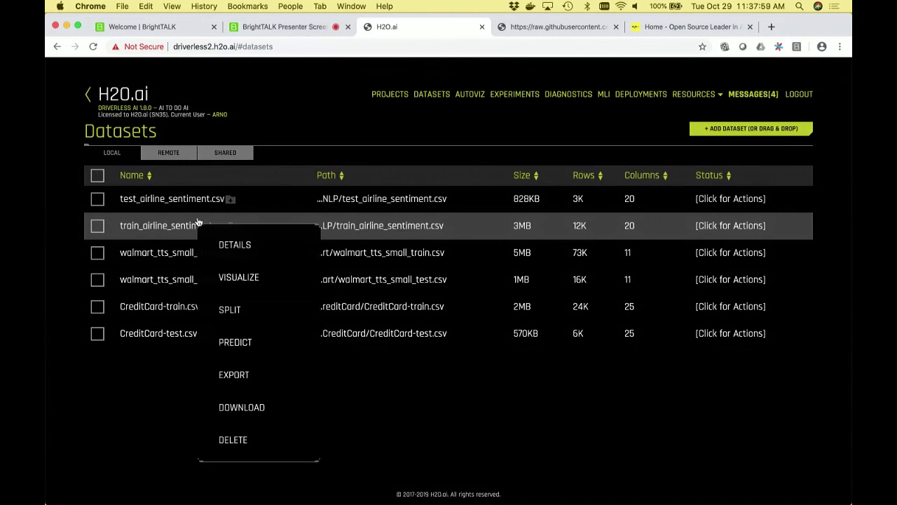
pyautogui.click(237, 342)
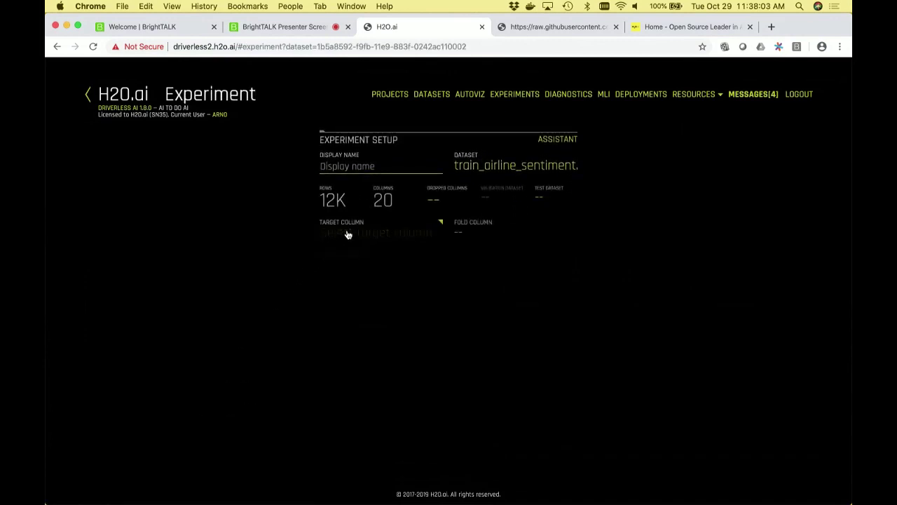
pyautogui.click(347, 234)
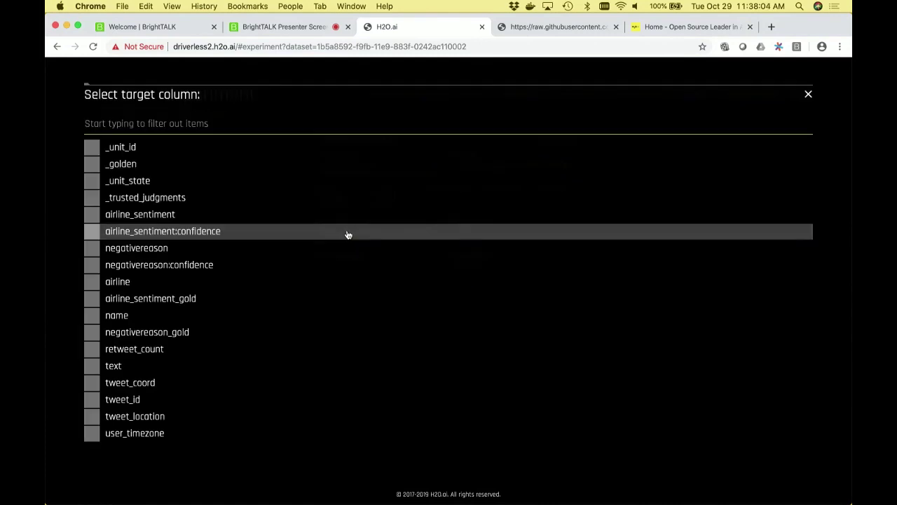
pyautogui.click(150, 216)
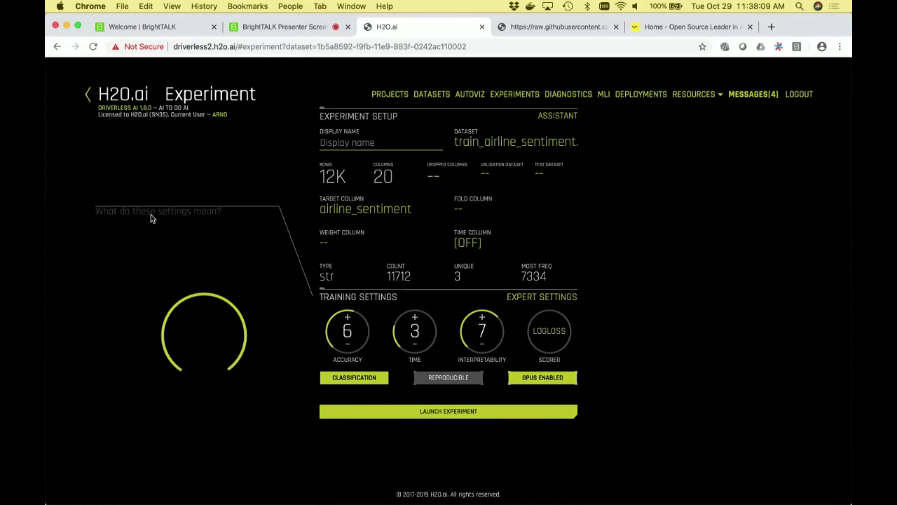
# - Drop 18 columns so only text is kept, then open Expert Settings
pyautogui.click(434, 177)
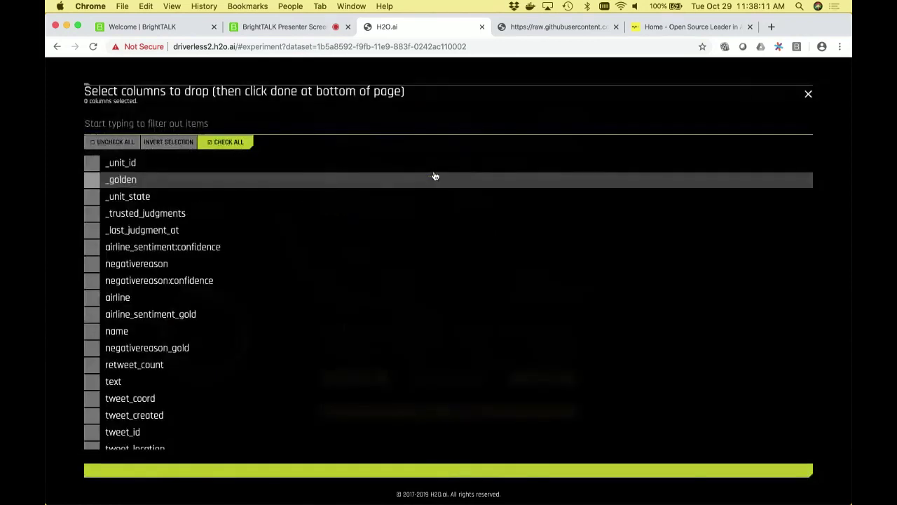
pyautogui.click(231, 143)
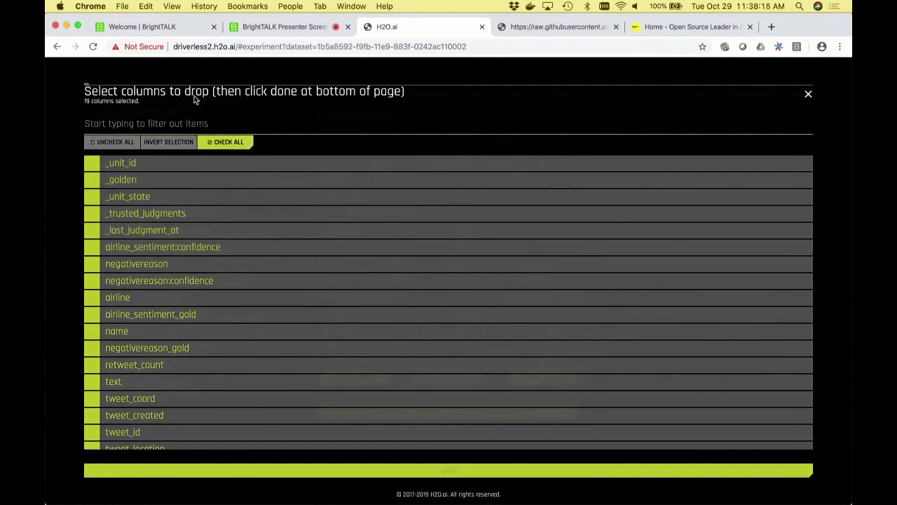
pyautogui.click(113, 383)
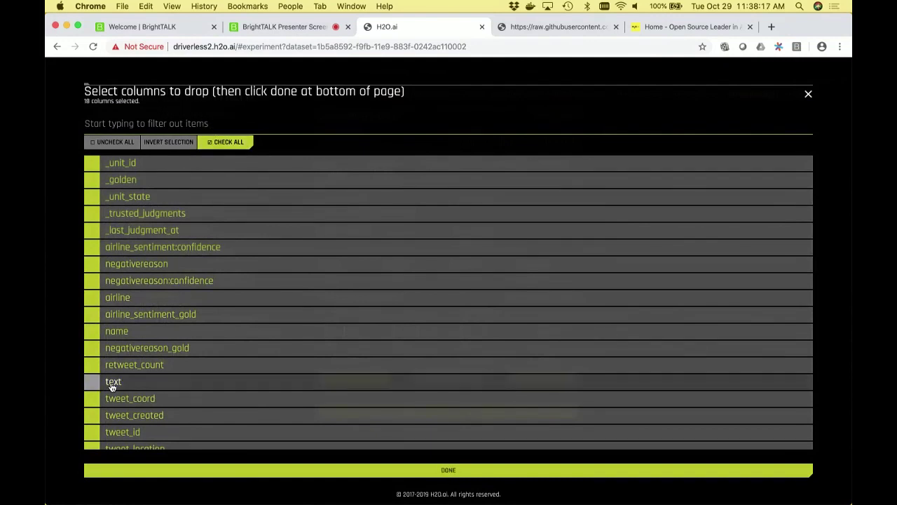
pyautogui.click(206, 471)
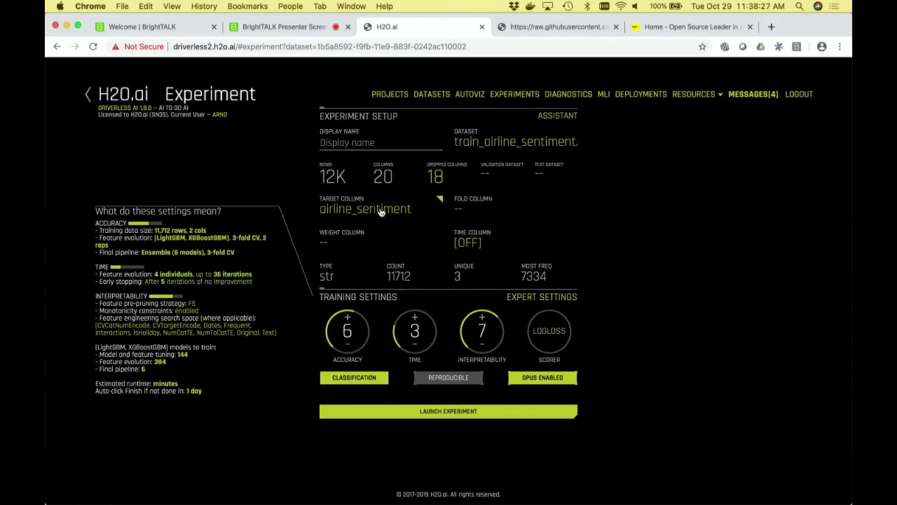
pyautogui.click(515, 299)
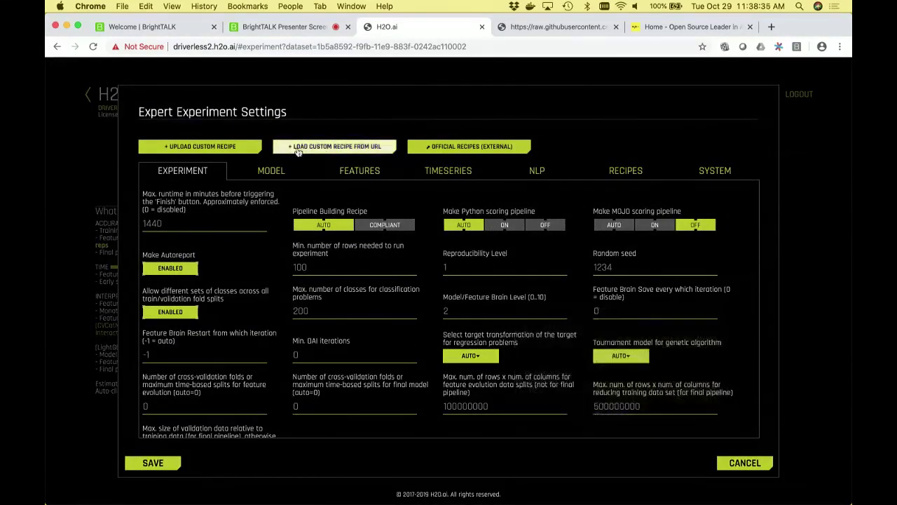
# - Load text_sentiment_transformer.py as a custom recipe from its raw GitHub URL and save expert settings
pyautogui.click(347, 150)
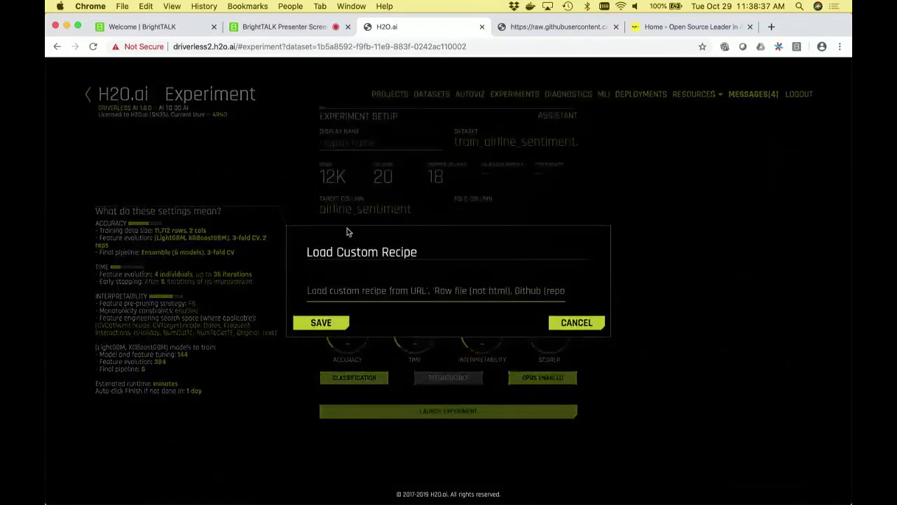
pyautogui.rightClick(331, 293)
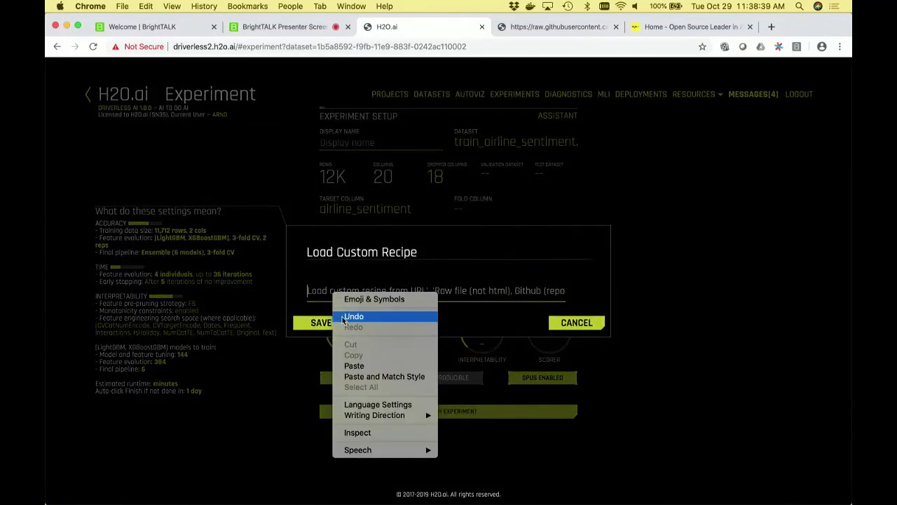
pyautogui.click(354, 365)
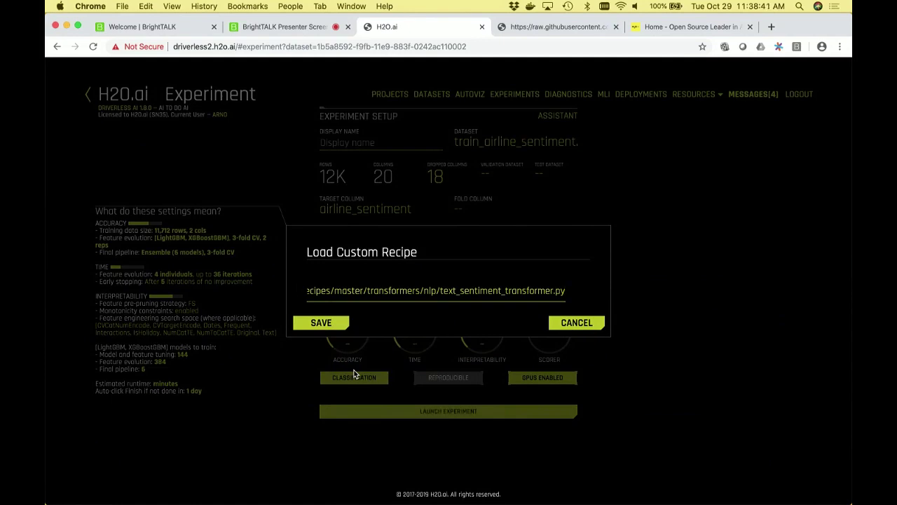
pyautogui.click(327, 321)
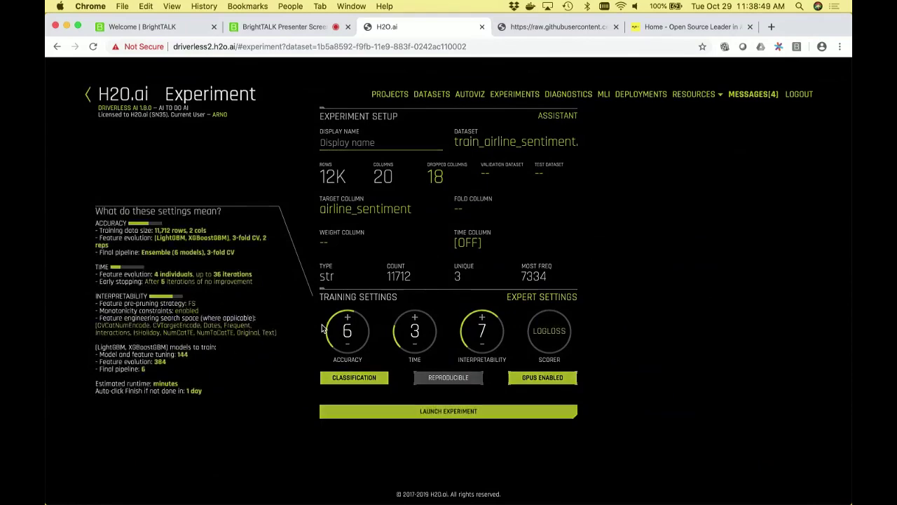
pyautogui.click(541, 297)
pyautogui.click(147, 465)
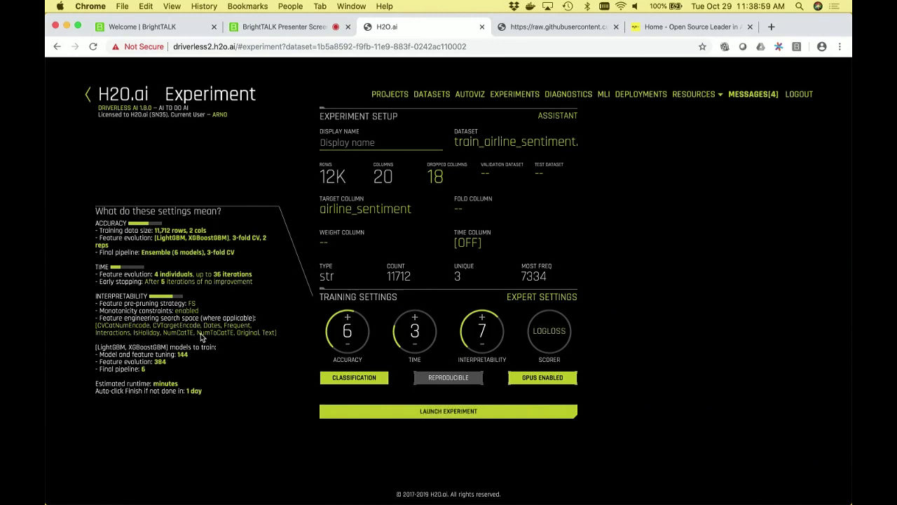
# - Inspect the master branch in the raw recipe URL, go back to transformers/nlp, and reopen Expert Settings
pyautogui.click(554, 26)
pyautogui.click(341, 46)
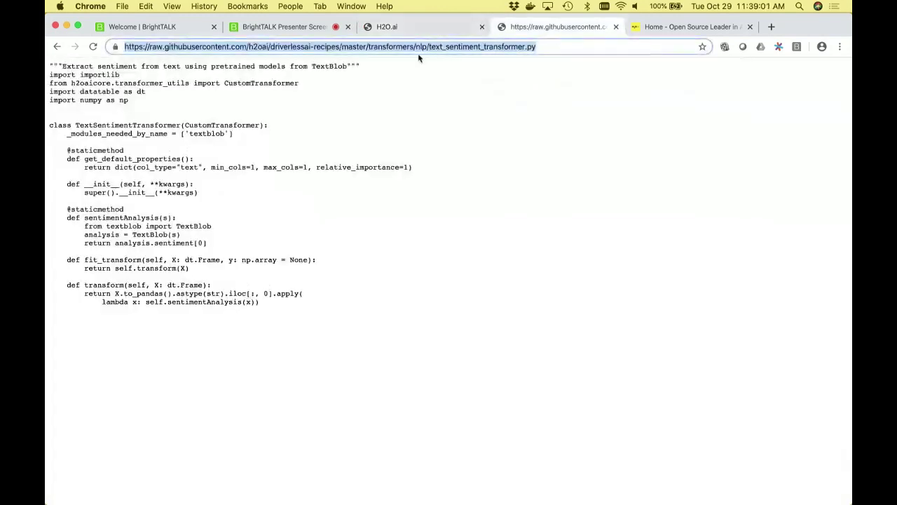
pyautogui.doubleClick(353, 46)
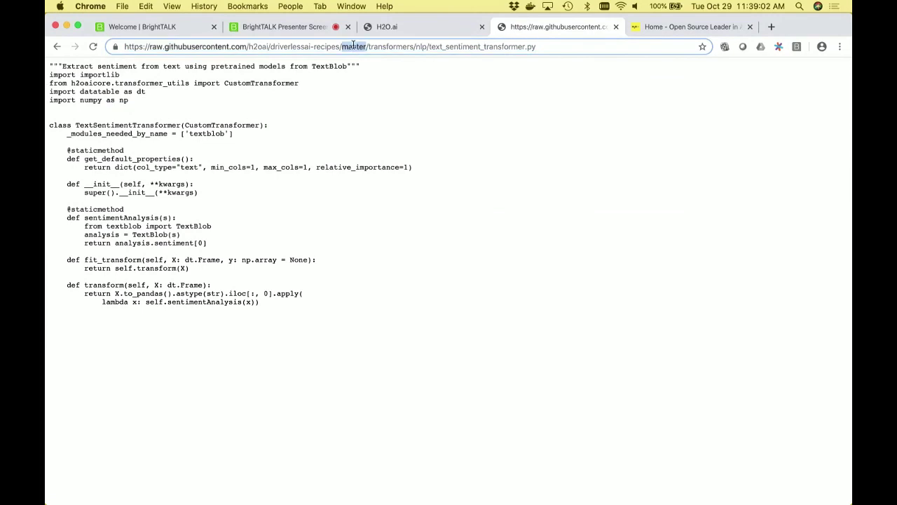
pyautogui.click(56, 49)
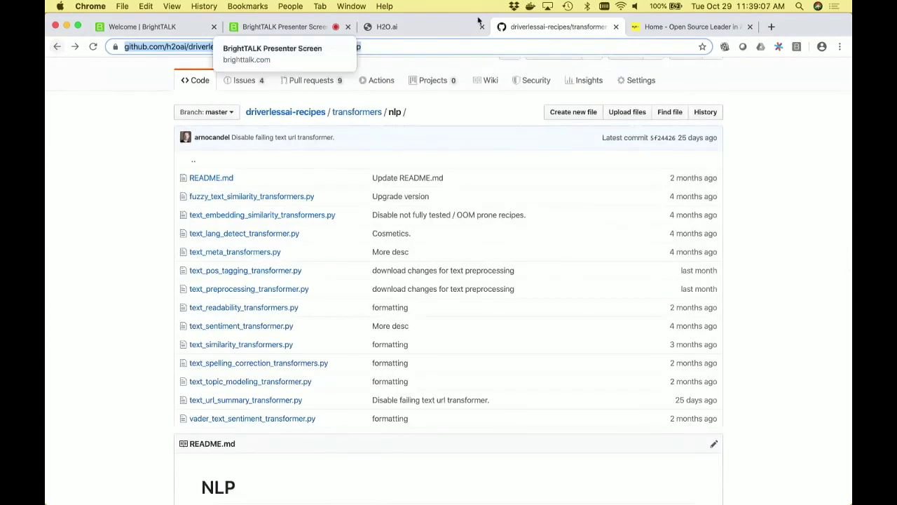
pyautogui.click(425, 27)
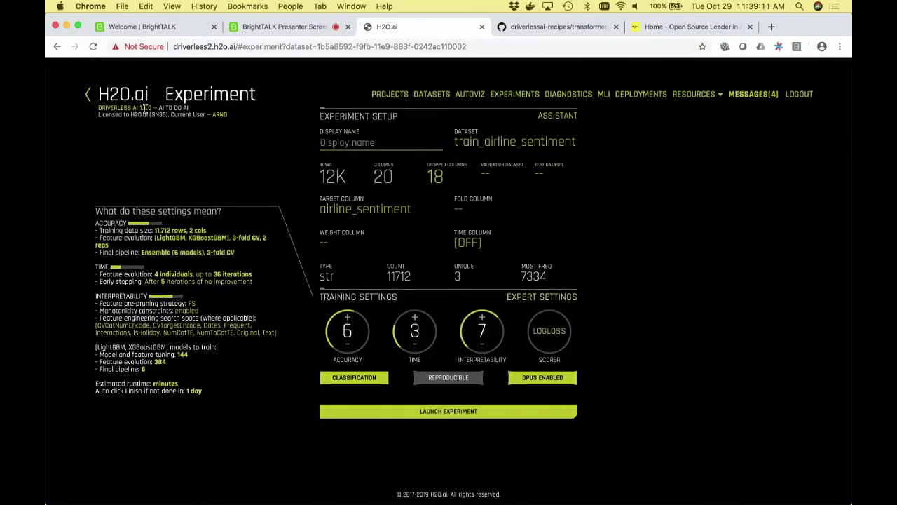
pyautogui.click(541, 298)
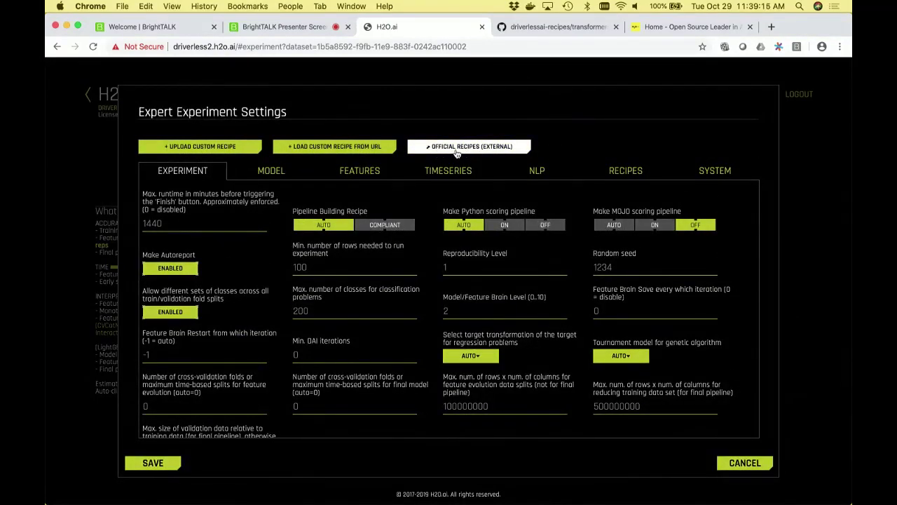
# - Open the rel-1.8.0 raw text_sentiment_transformer.py via Official Recipes and select its URL
pyautogui.click(464, 149)
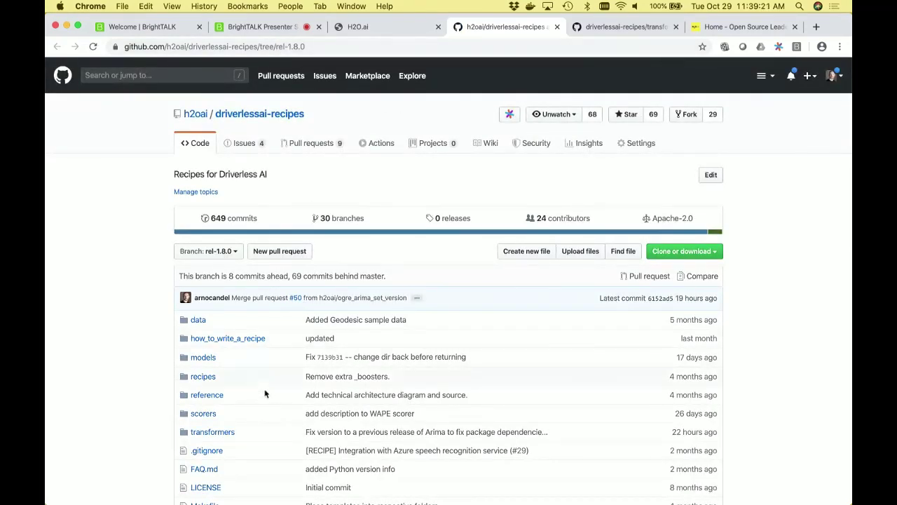
pyautogui.click(223, 432)
pyautogui.scroll(-5, 224, 435)
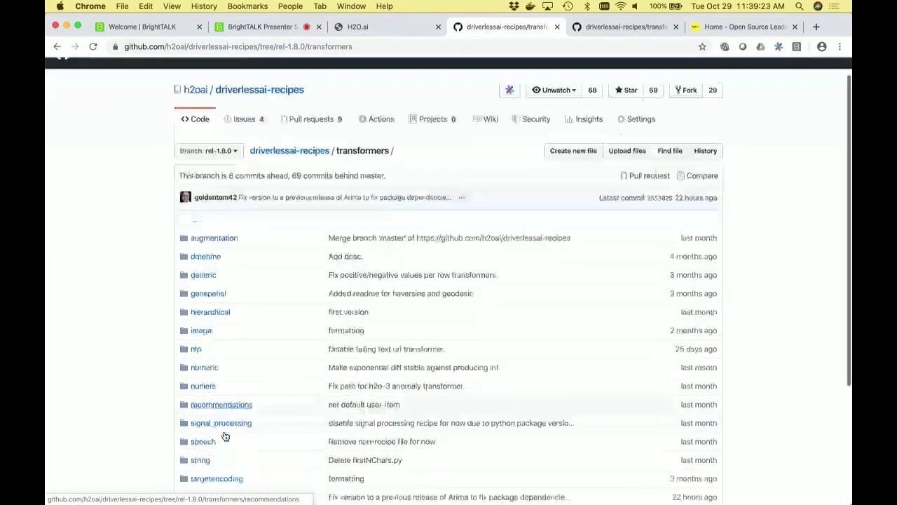
pyautogui.click(195, 241)
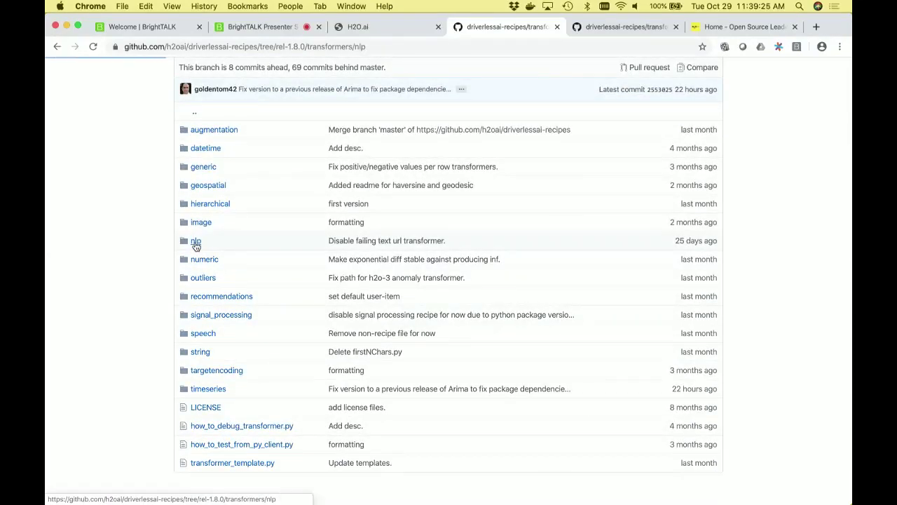
pyautogui.scroll(-5, 195, 244)
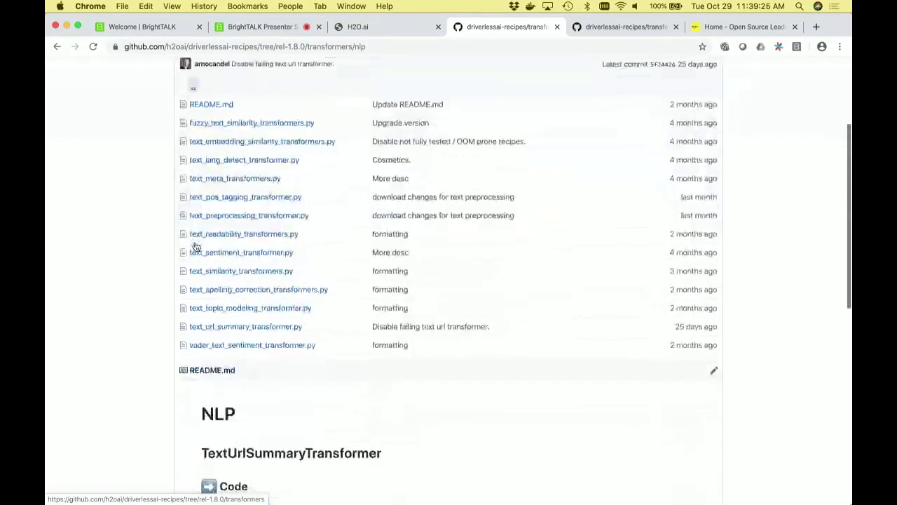
pyautogui.click(243, 252)
pyautogui.scroll(-5, 245, 251)
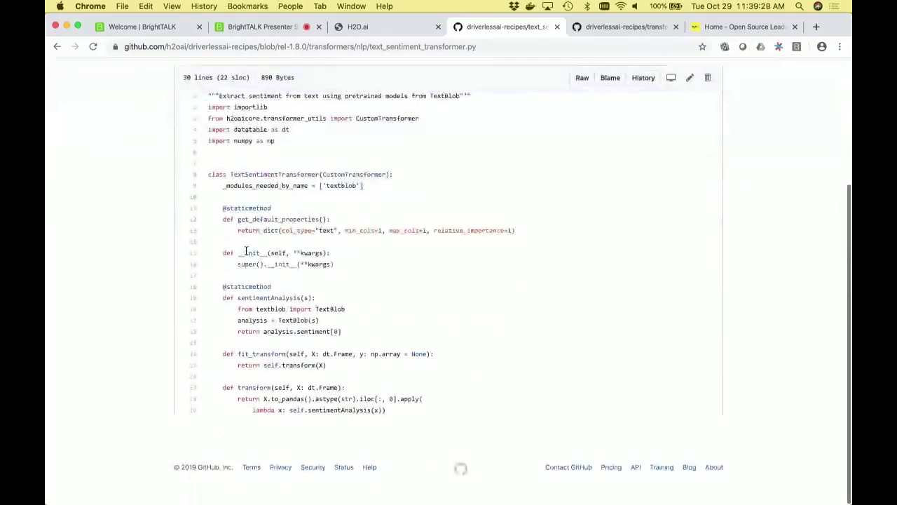
pyautogui.click(582, 78)
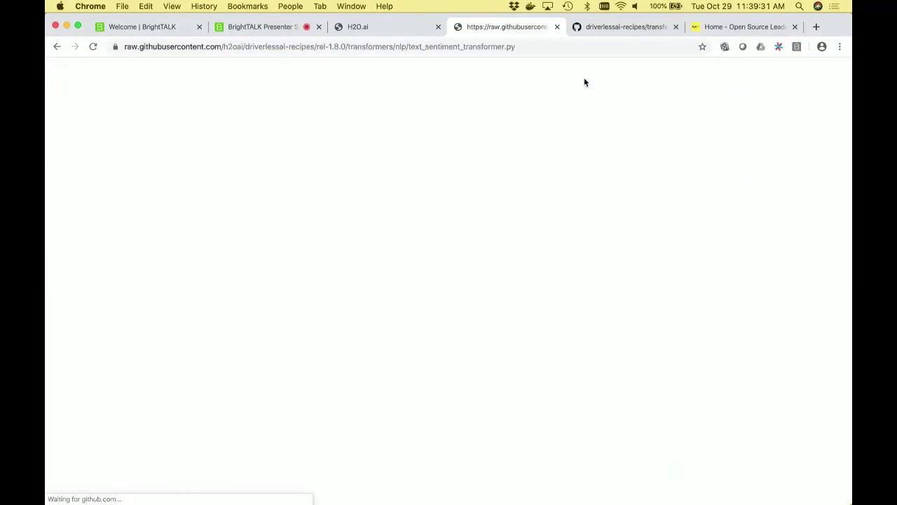
pyautogui.click(496, 46)
pyautogui.press('cmd+c')
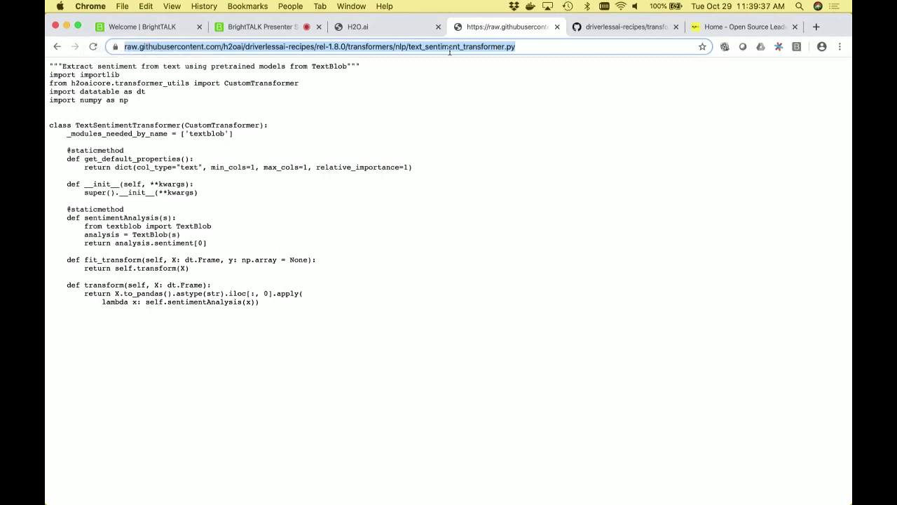
pyautogui.click(397, 28)
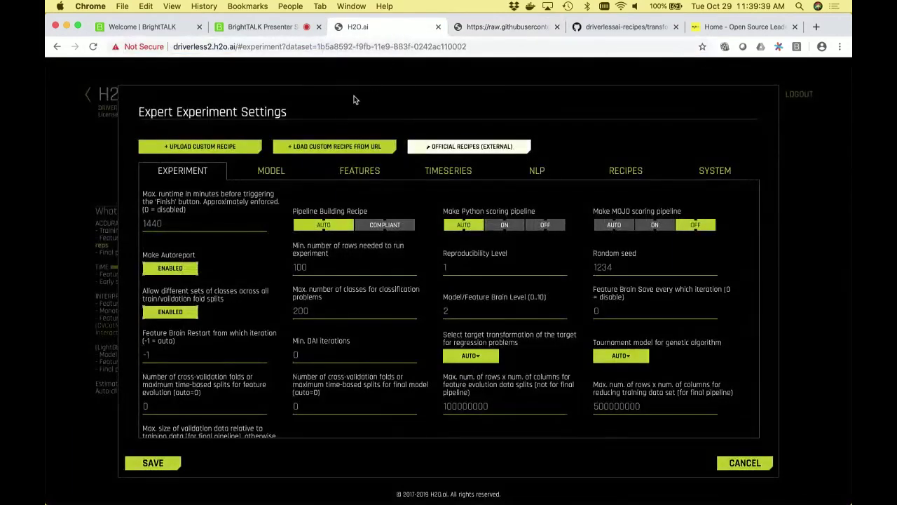
# - Load the rel-1.8.0 text_sentiment_transformer.py recipe from its pasted URL and save the expert settings
pyautogui.click(332, 147)
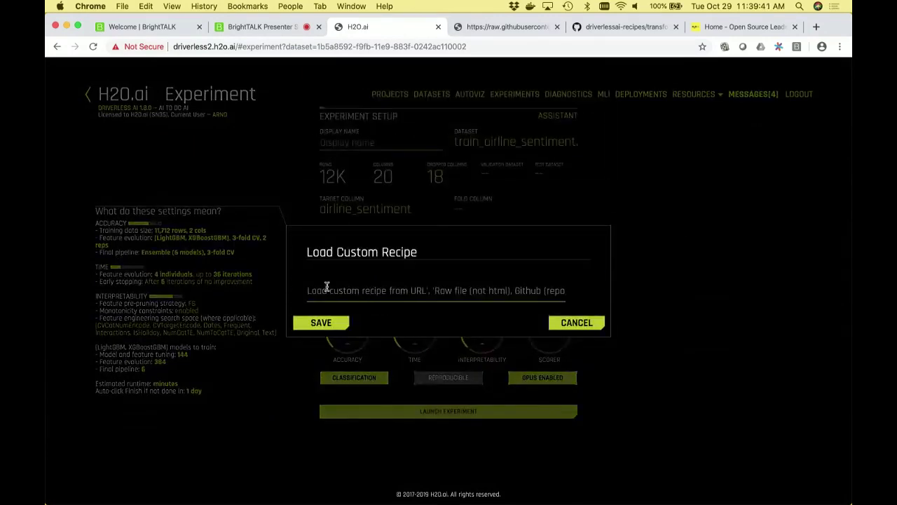
pyautogui.click(327, 286)
pyautogui.press('cmd+v')
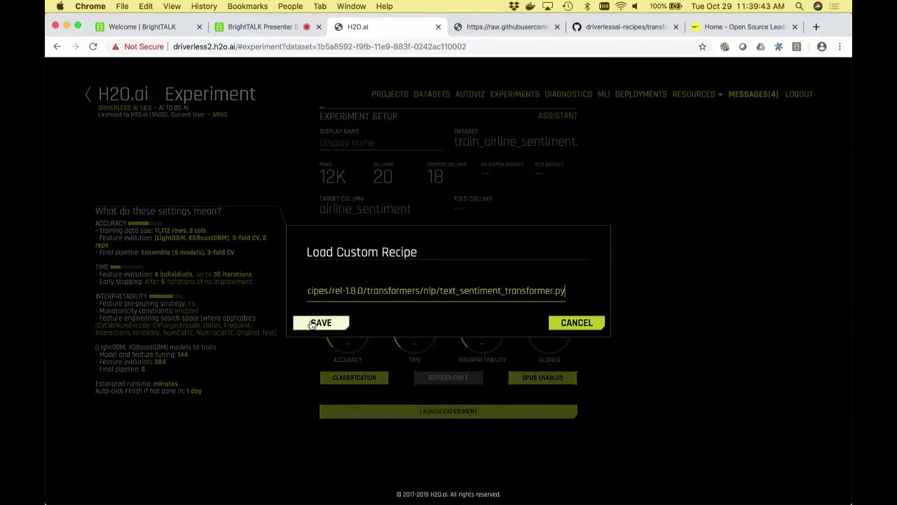
pyautogui.click(312, 324)
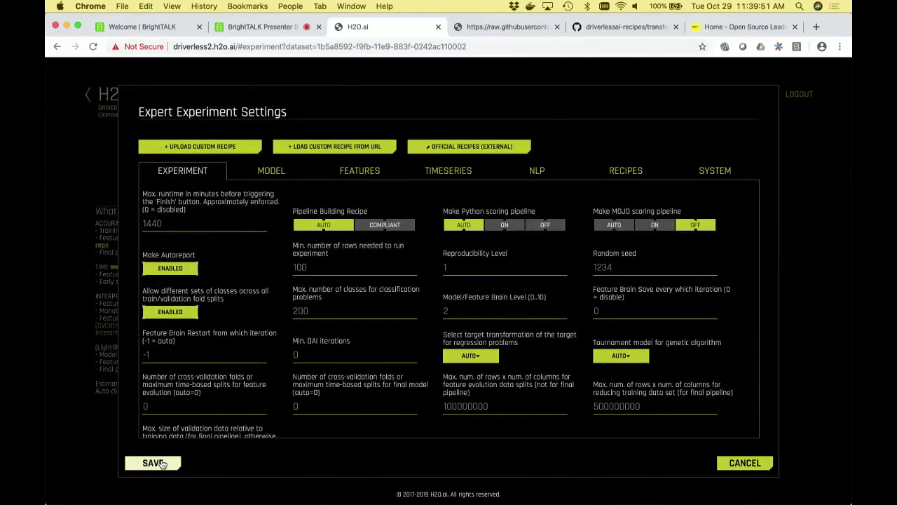
pyautogui.click(153, 463)
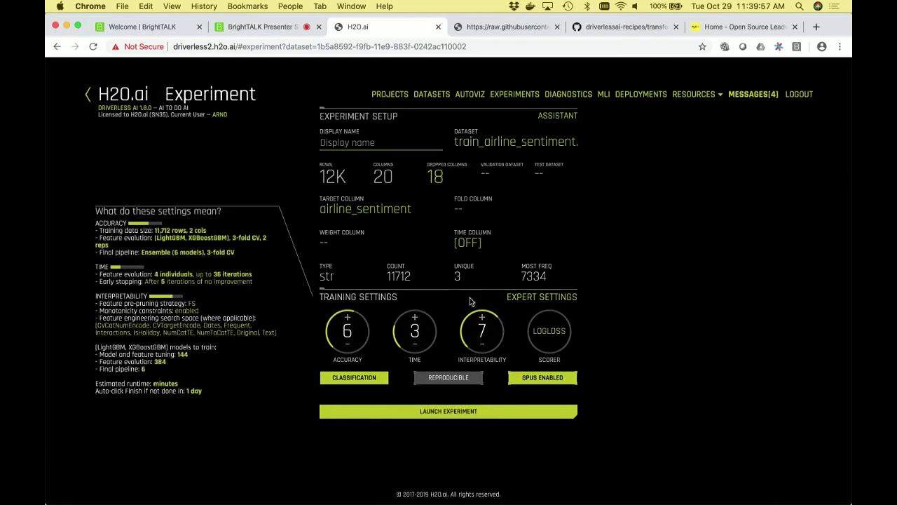
# - In Expert Settings > Recipes, include TextSentimentTransformer among the experiment's transformers and save
pyautogui.click(524, 297)
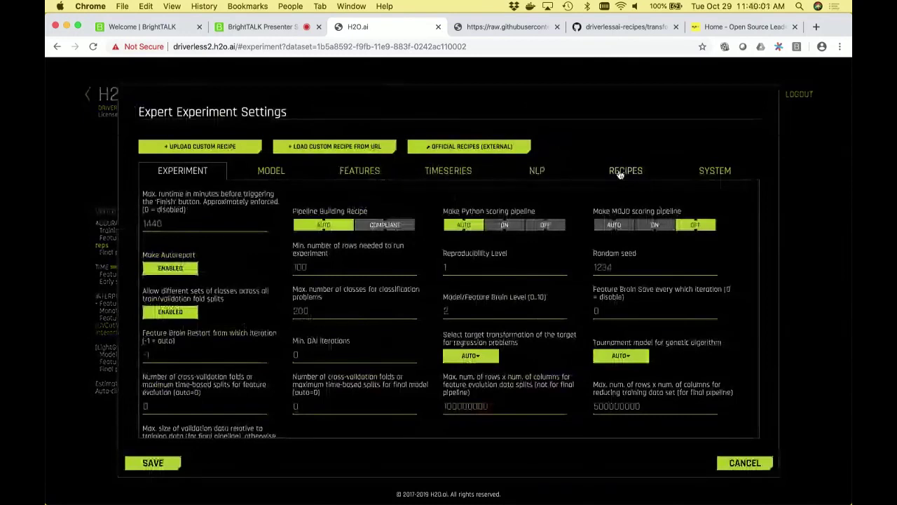
pyautogui.click(621, 172)
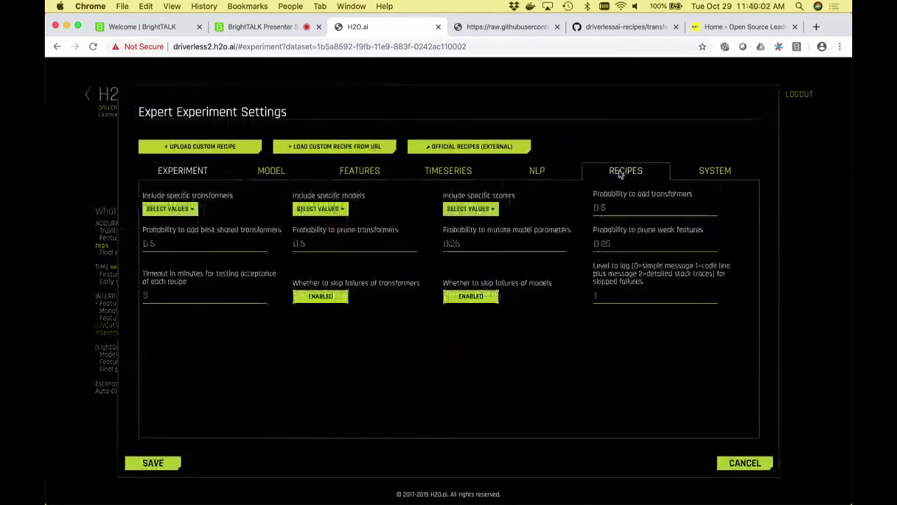
pyautogui.click(184, 209)
pyautogui.scroll(-3, 222, 296)
pyautogui.scroll(-5, 222, 296)
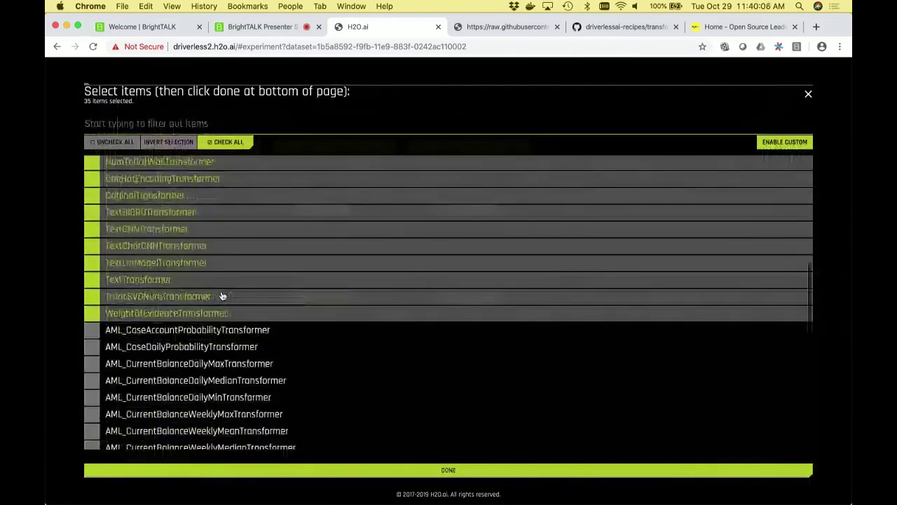
pyautogui.scroll(-2, 231, 281)
pyautogui.scroll(-3, 137, 381)
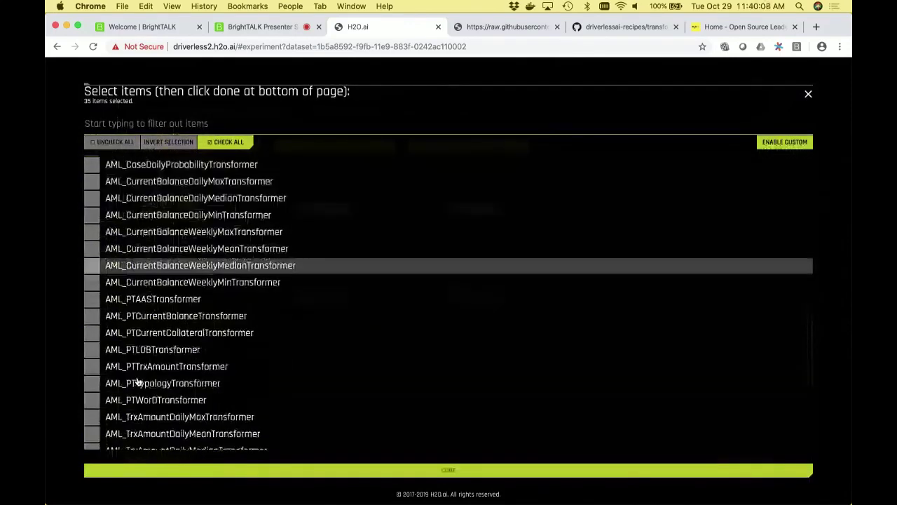
pyautogui.scroll(-2, 138, 381)
pyautogui.scroll(-3, 138, 381)
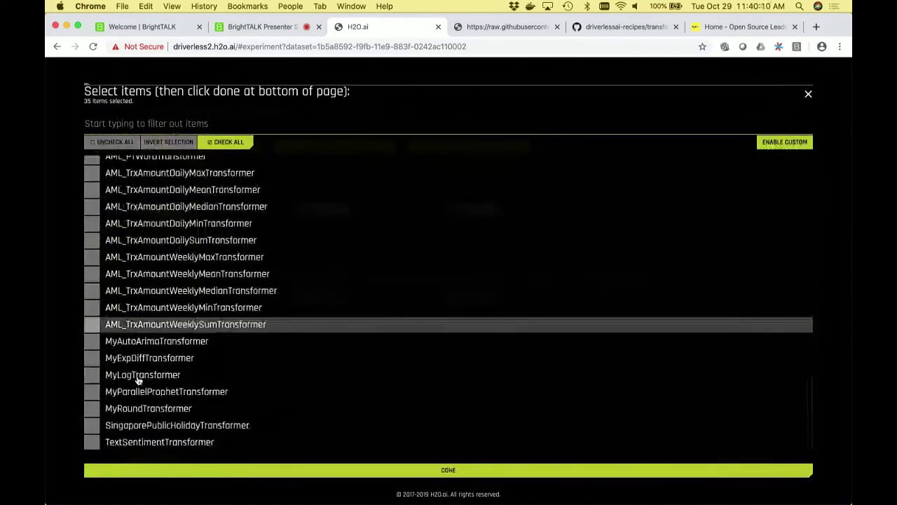
pyautogui.click(138, 444)
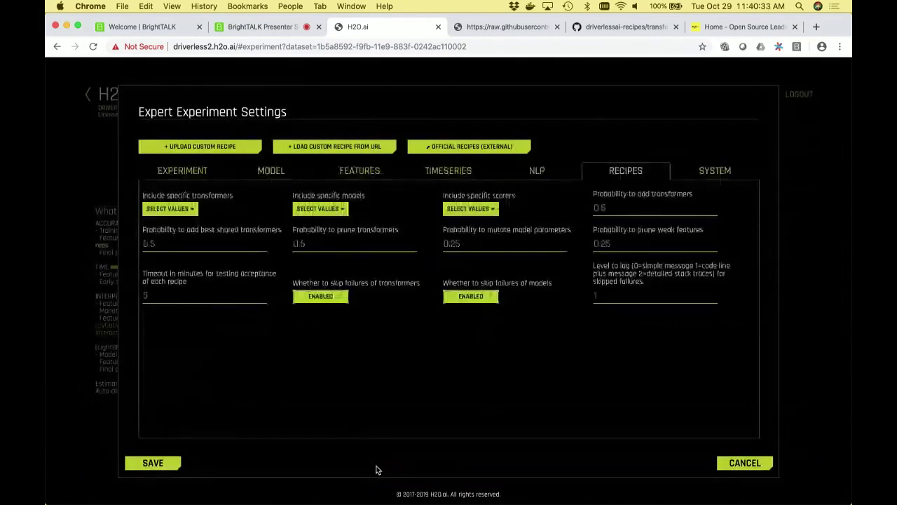
pyautogui.click(155, 464)
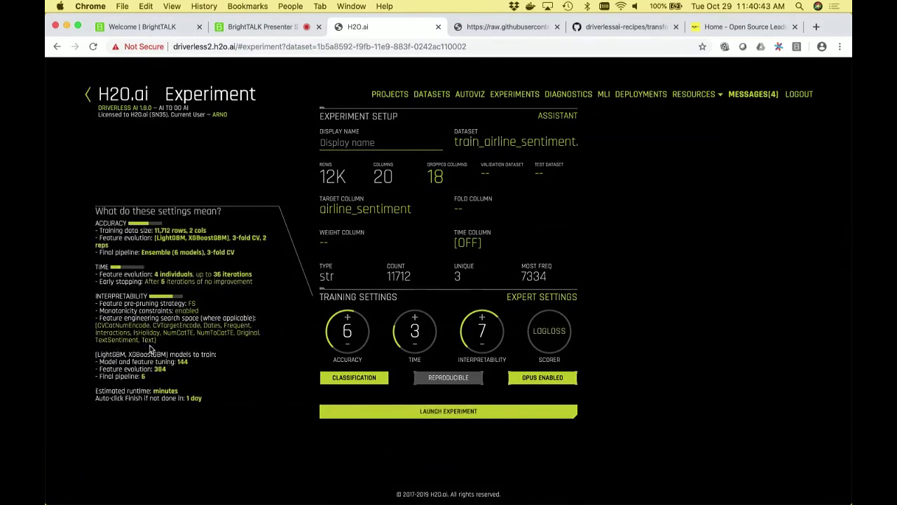
# - Launch the rigefufu experiment and go to the Projects page
pyautogui.click(365, 413)
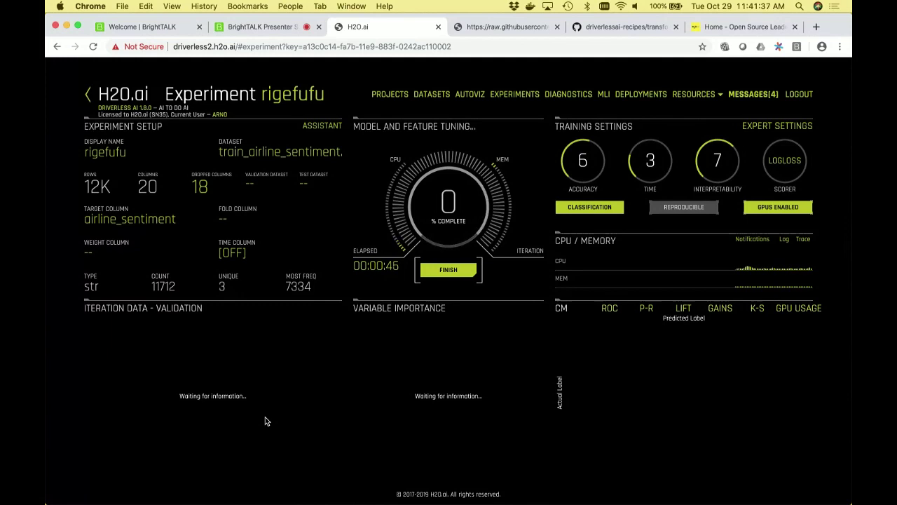
pyautogui.click(396, 94)
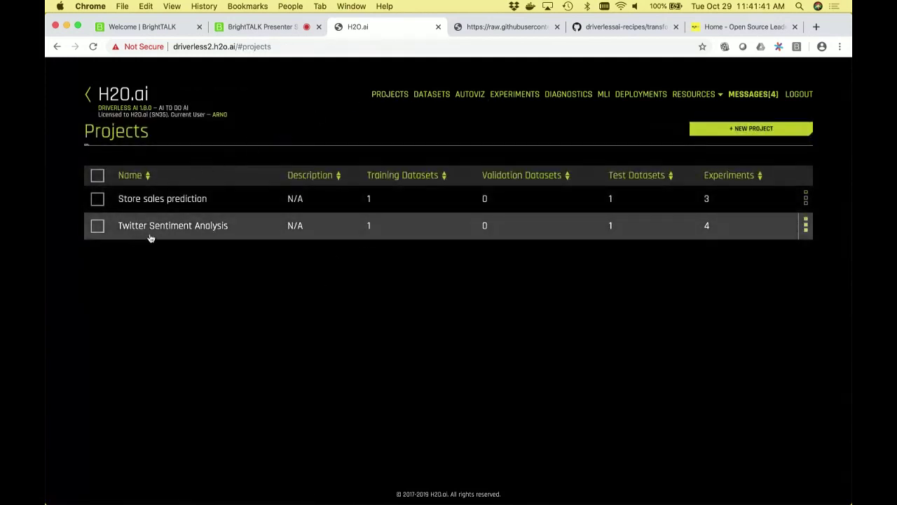
# - Rank the Twitter Sentiment Analysis experiments by test score, with cnn + sentiment best at 0.4780
pyautogui.click(175, 230)
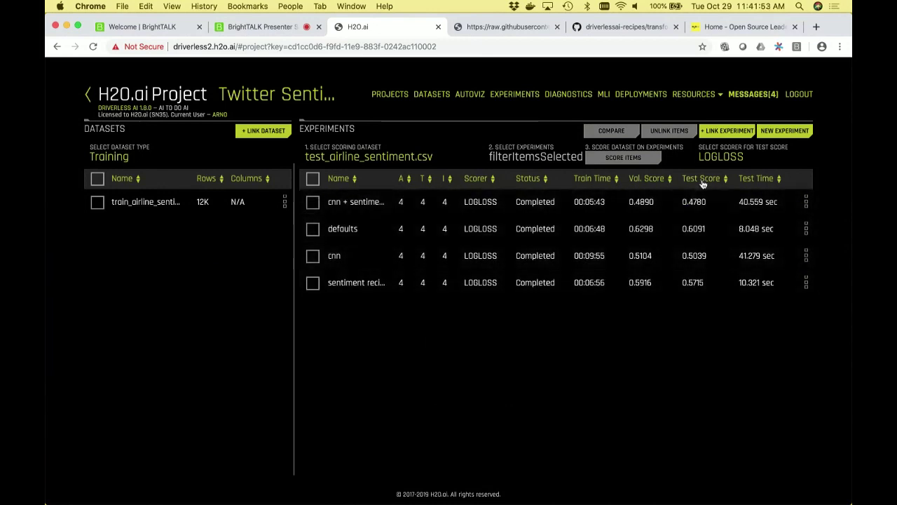
pyautogui.click(704, 181)
pyautogui.click(705, 181)
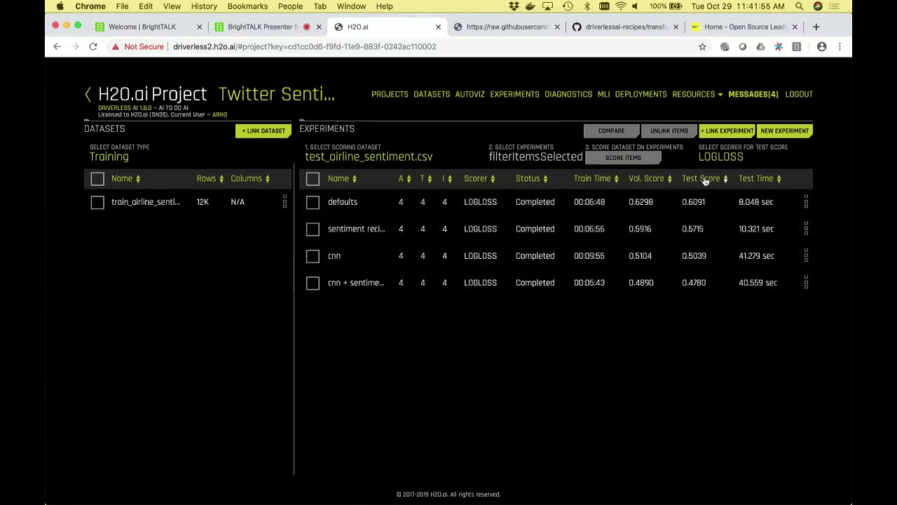
pyautogui.click(705, 181)
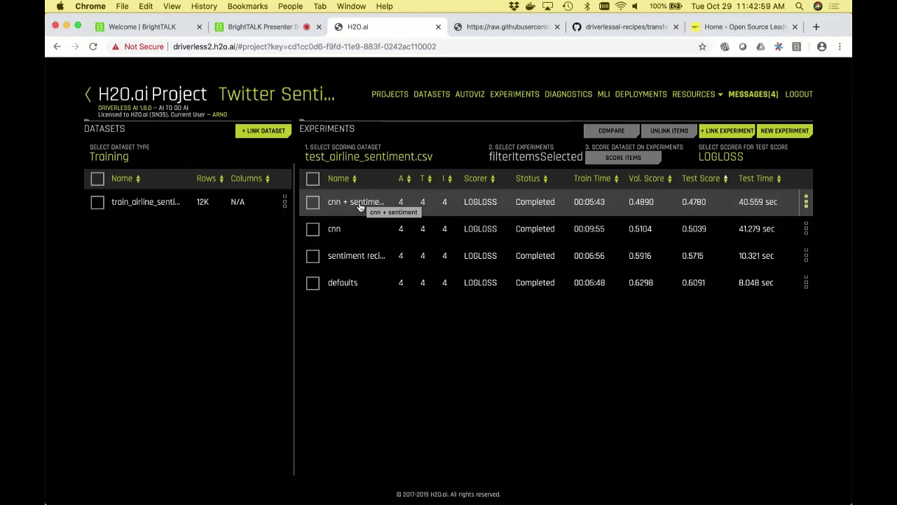
pyautogui.click(510, 97)
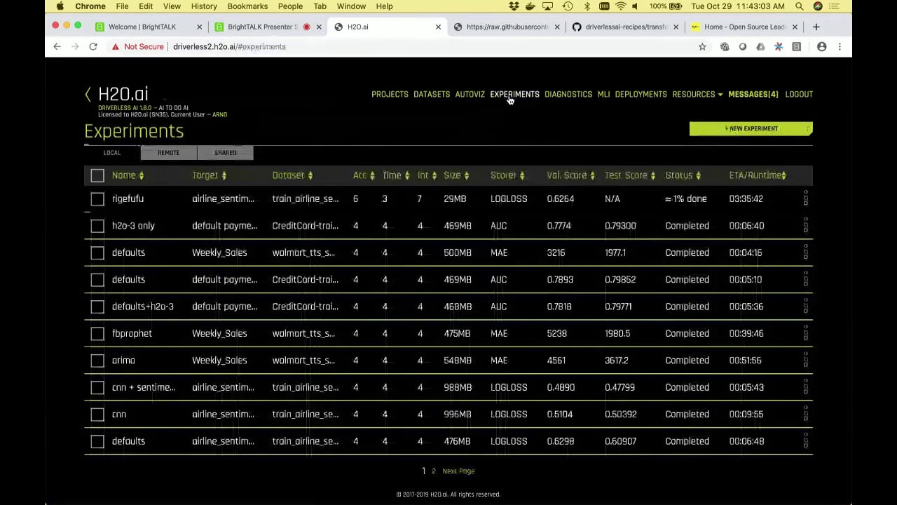
# - Inspect the running rigefufu experiment's iteration scores, then reopen the Twitter Sentiment Analysis project
pyautogui.click(407, 202)
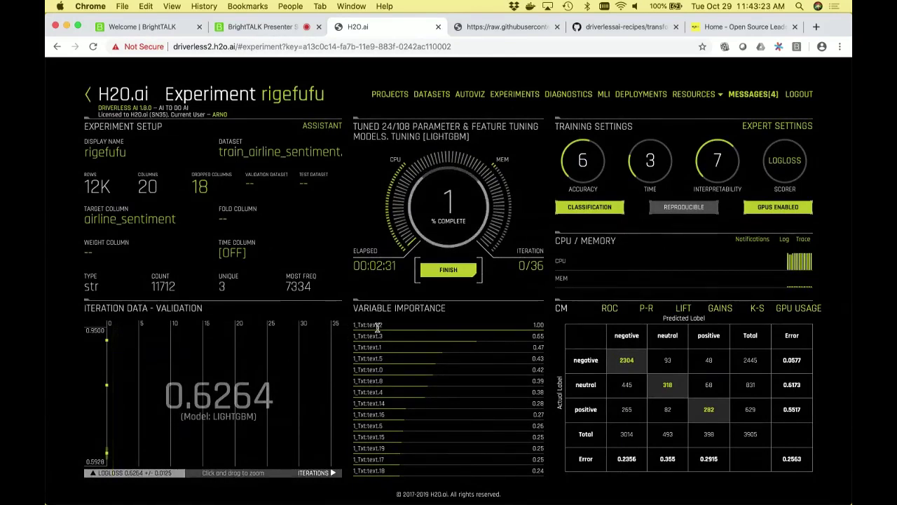
pyautogui.click(107, 341)
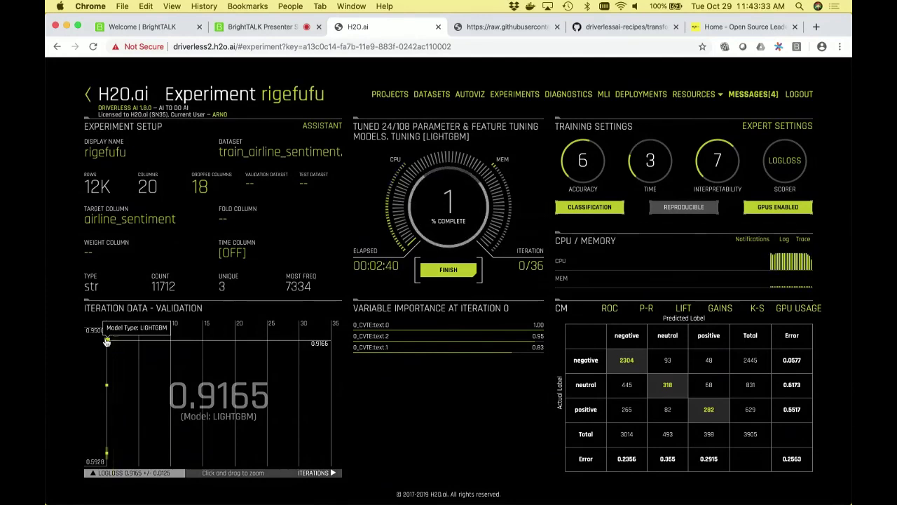
pyautogui.moveTo(107, 388)
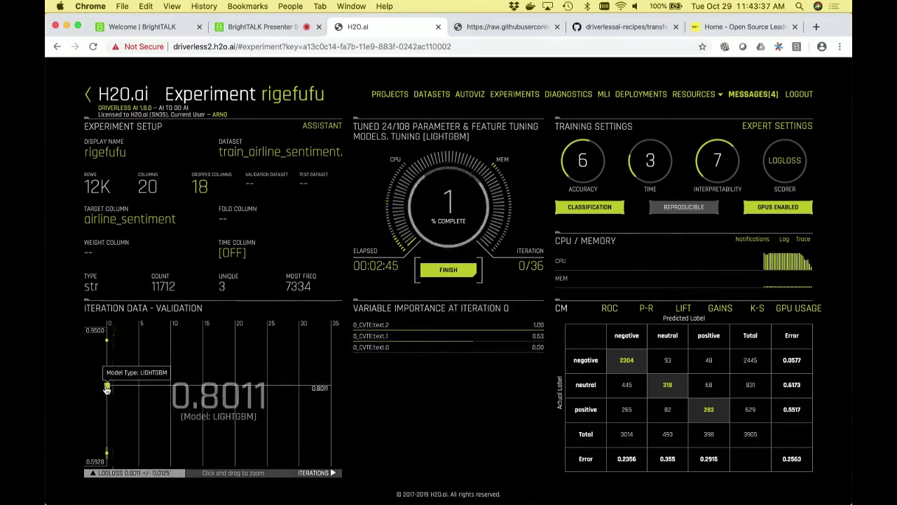
pyautogui.moveTo(107, 454)
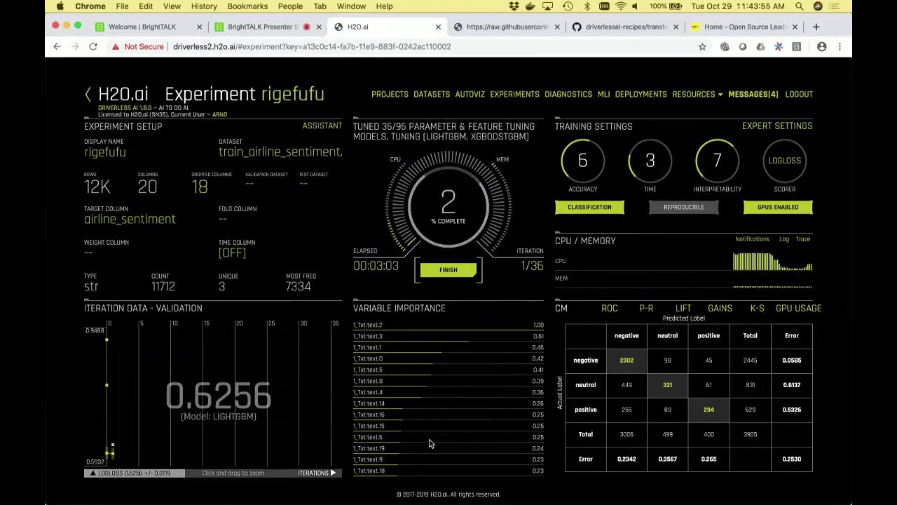
pyautogui.moveTo(431, 443)
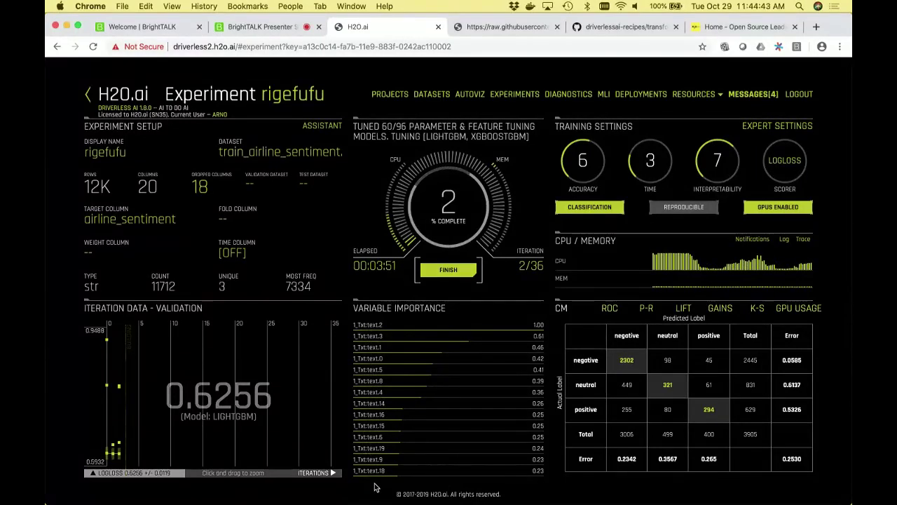
pyautogui.click(391, 93)
pyautogui.click(319, 232)
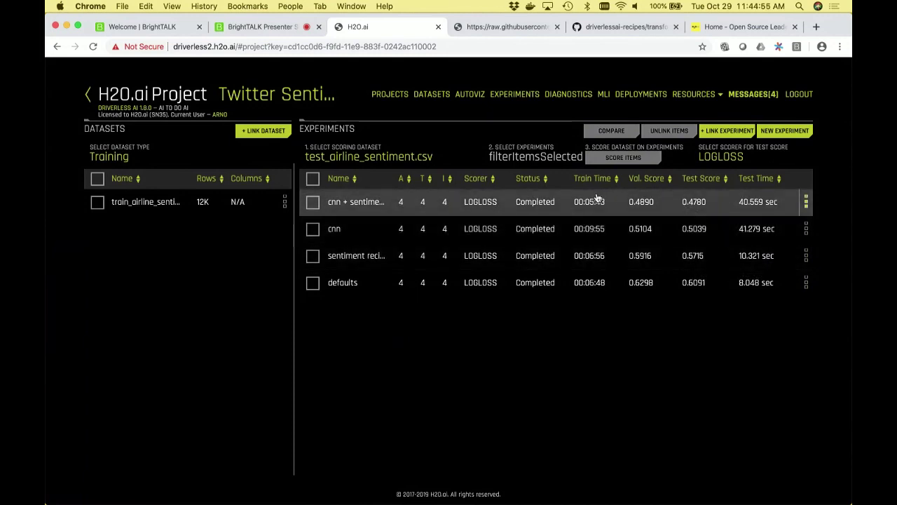
# - Review the cnn + sentiment experiment's variable importance, then view the text_sentiment_transformer.py source
pyautogui.click(596, 199)
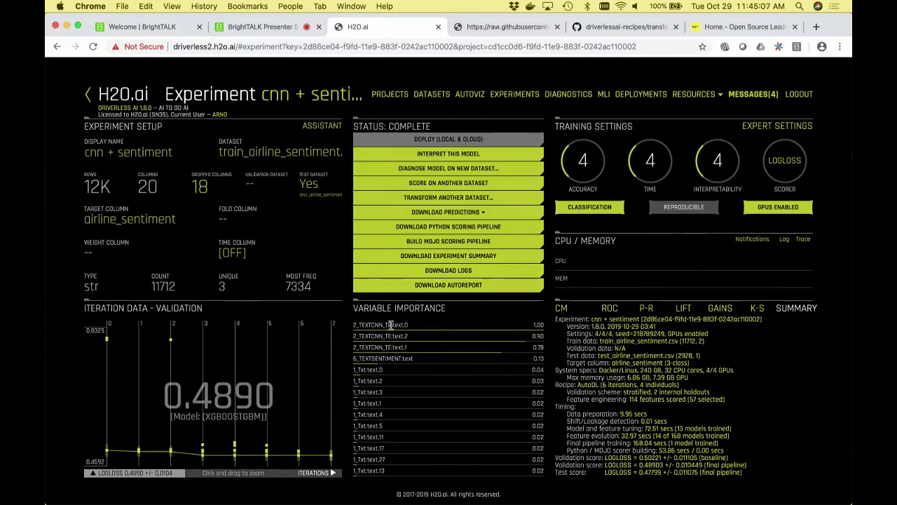
pyautogui.moveTo(373, 324)
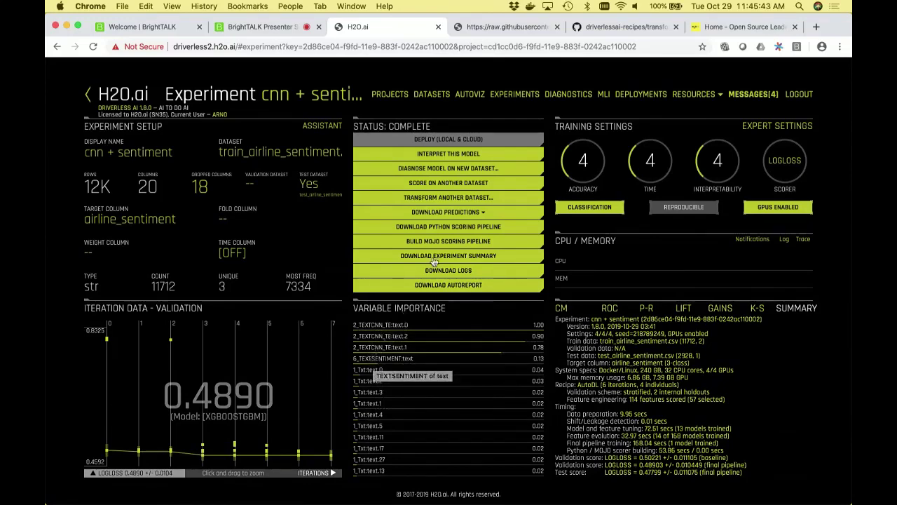
pyautogui.click(501, 28)
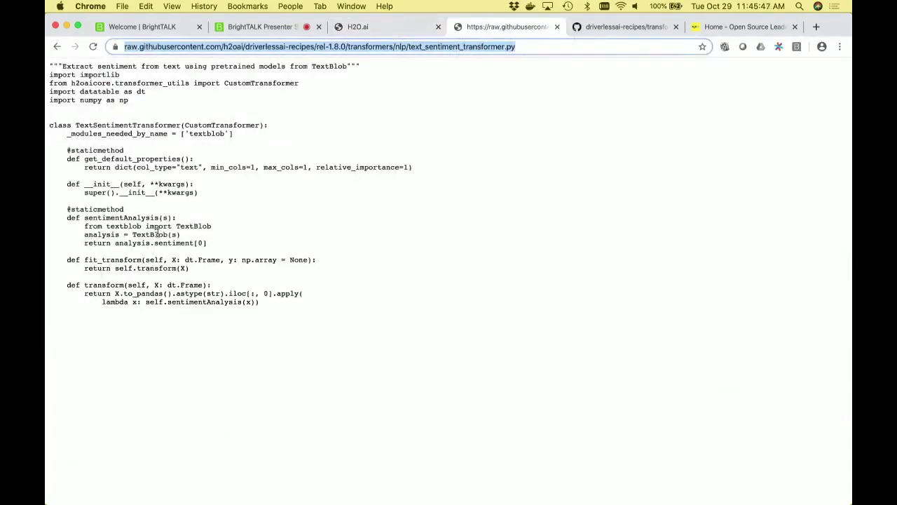
# - Highlight TextBlob in the raw transformer source and return to the Driverless AI tab
pyautogui.doubleClick(157, 234)
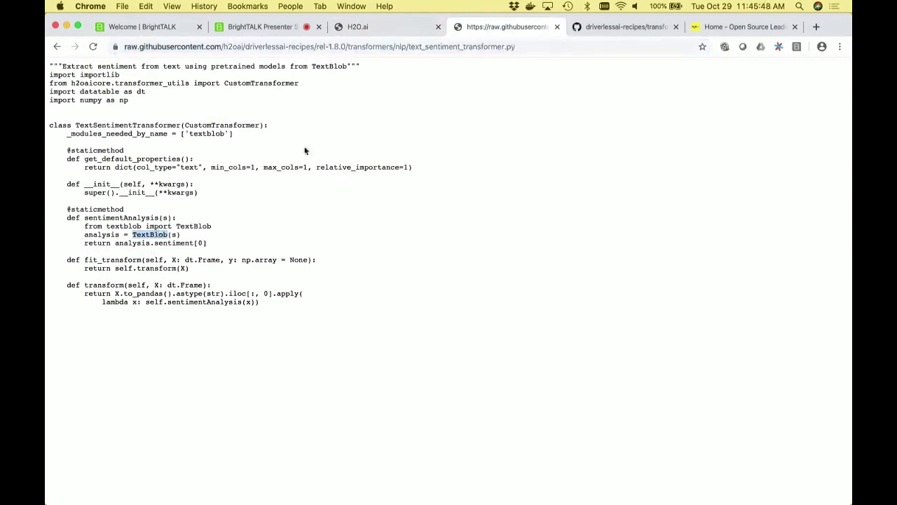
pyautogui.click(394, 28)
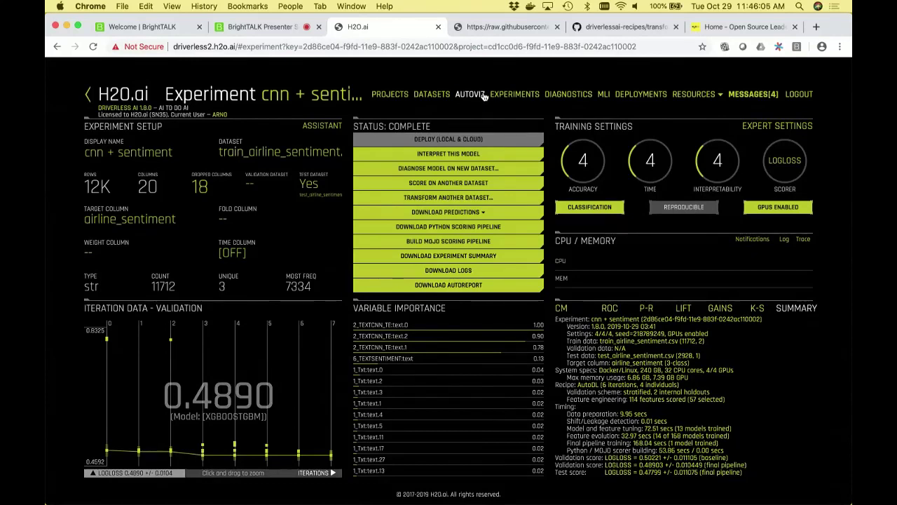
# - Review the Store sales prediction defaults experiment (MAE 3215.5596), then go to Datasets
pyautogui.click(387, 94)
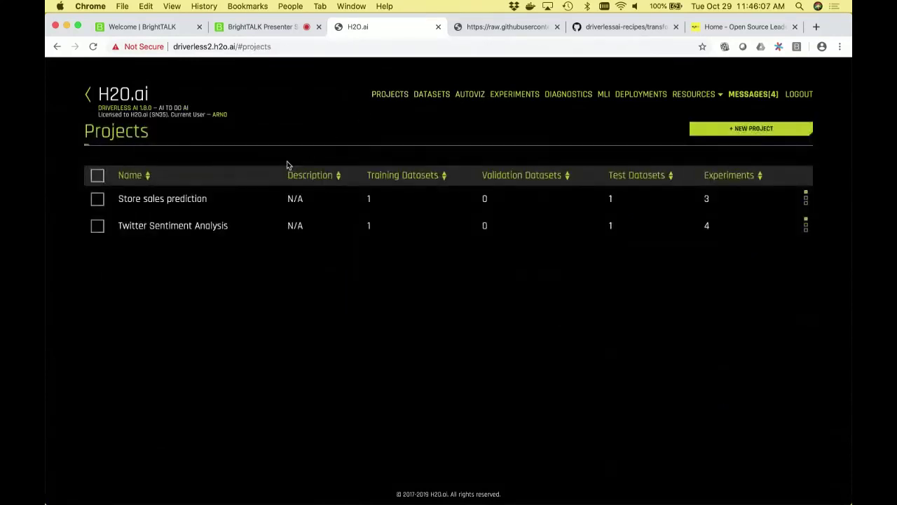
pyautogui.click(246, 199)
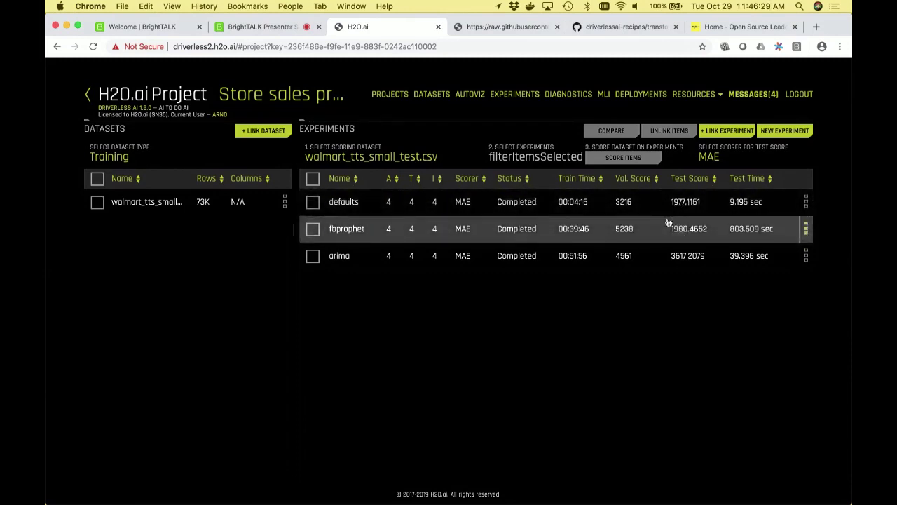
pyautogui.click(431, 207)
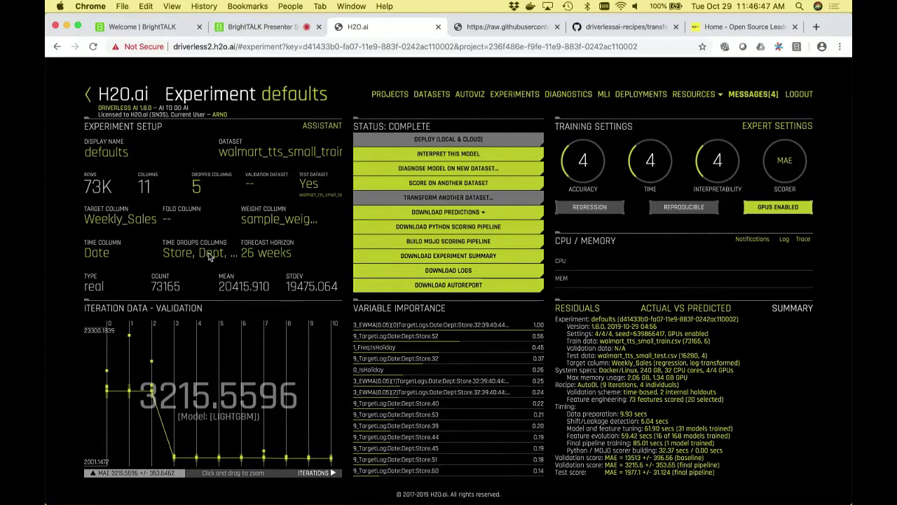
pyautogui.click(435, 99)
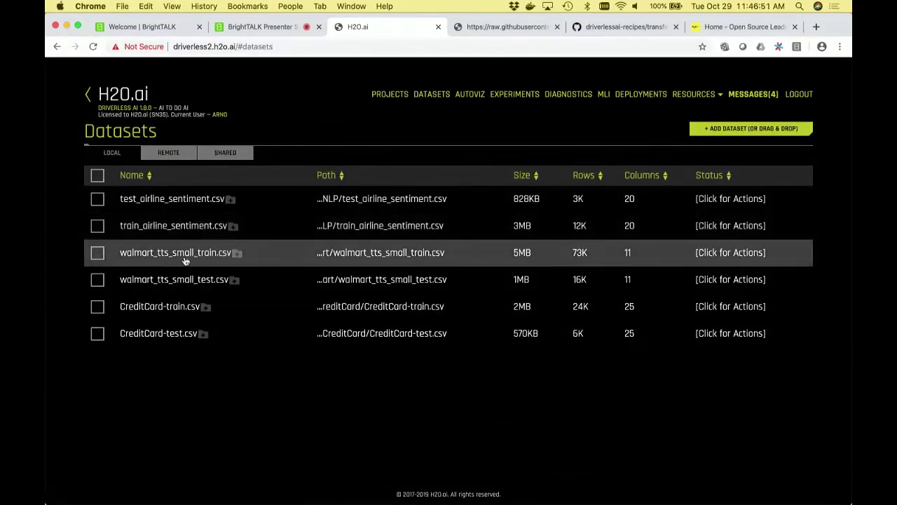
# - View the dataset details of walmart_tts_small_train.csv
pyautogui.click(162, 260)
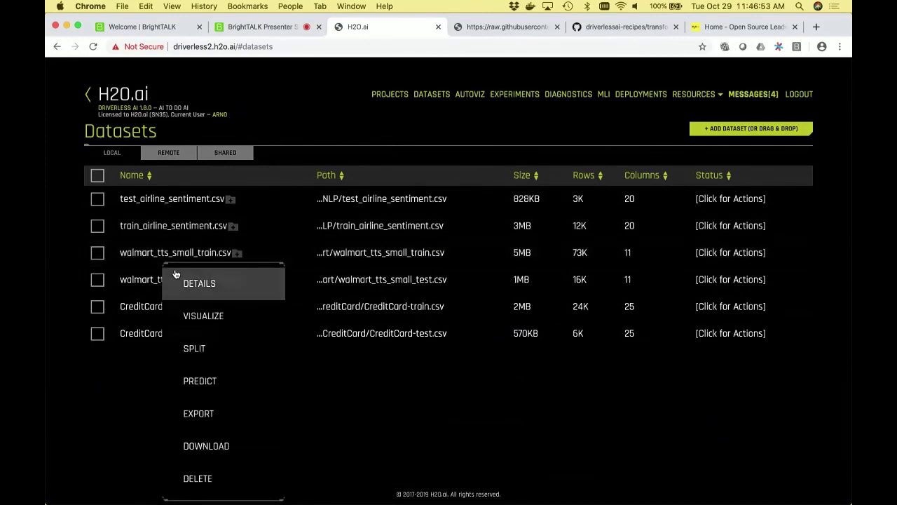
pyautogui.click(179, 282)
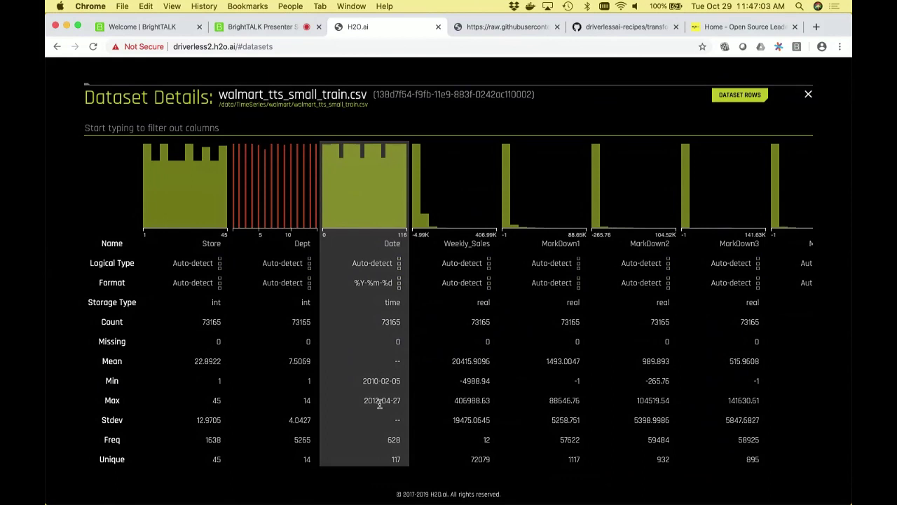
pyautogui.moveTo(379, 405)
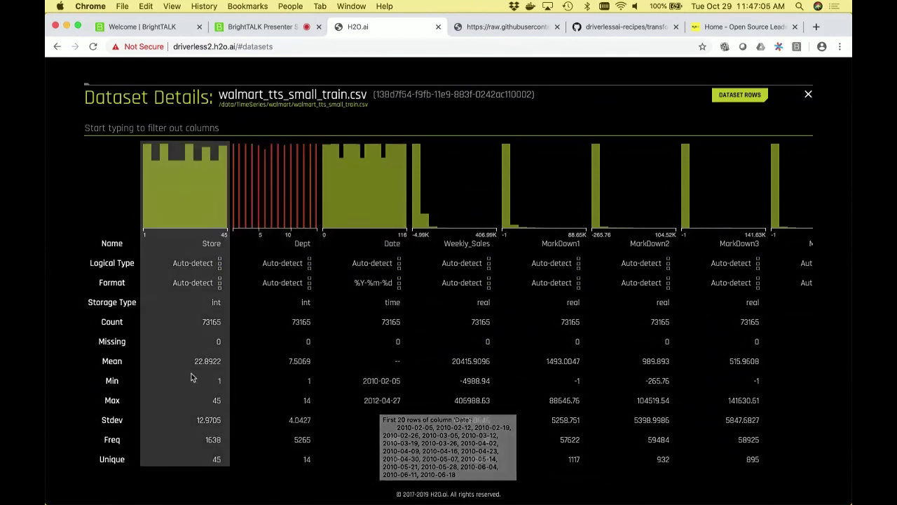
pyautogui.moveTo(282, 373)
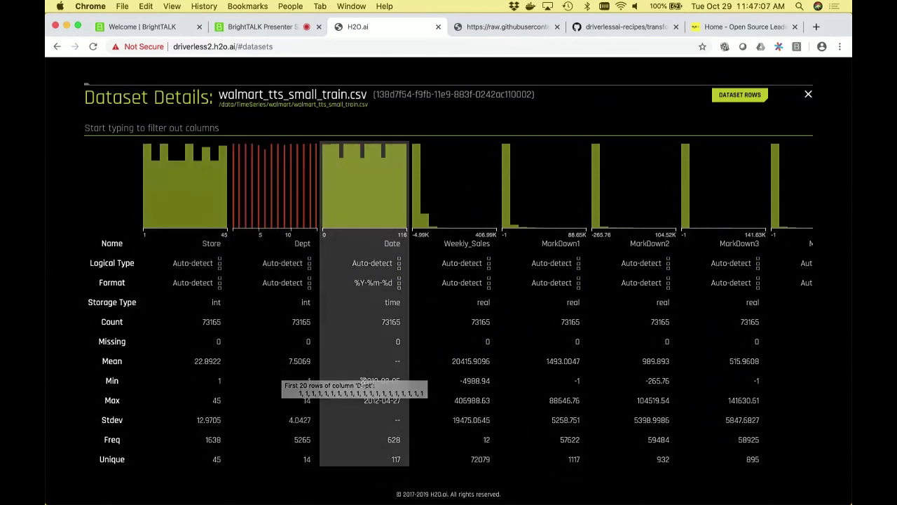
pyautogui.moveTo(363, 382)
pyautogui.moveTo(443, 372)
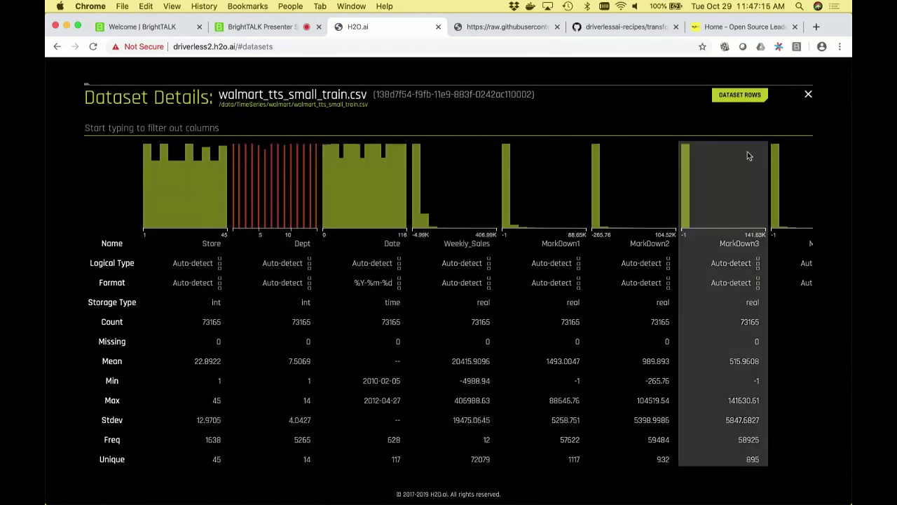
# - Start a new prediction experiment from walmart_tts_small_train.csv
pyautogui.click(809, 96)
pyautogui.click(275, 260)
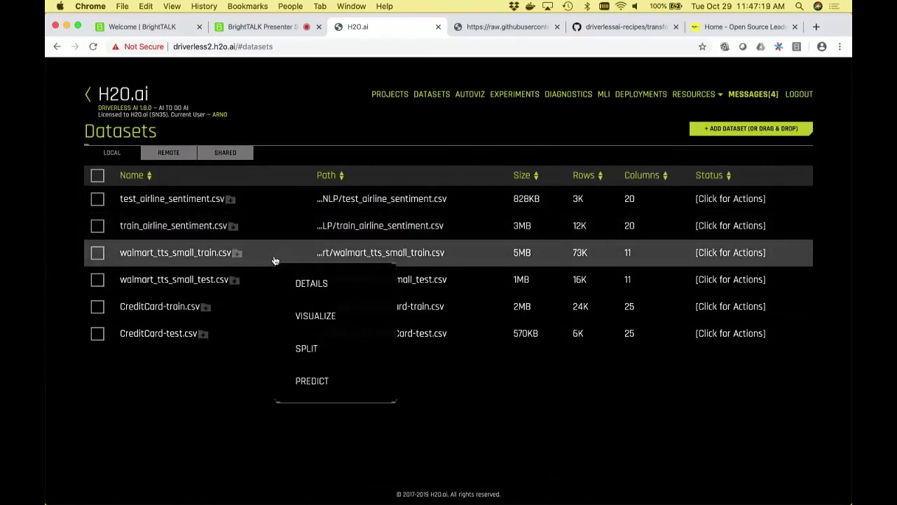
pyautogui.click(313, 397)
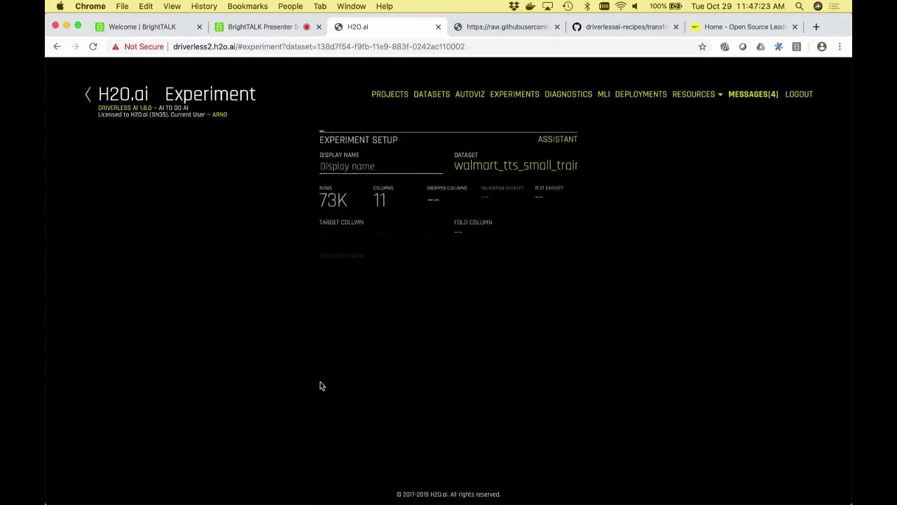
# - Use walmart_tts_small_test.csv as test set, target Weekly_Sales, weight sample_weight, time column Date
pyautogui.click(542, 192)
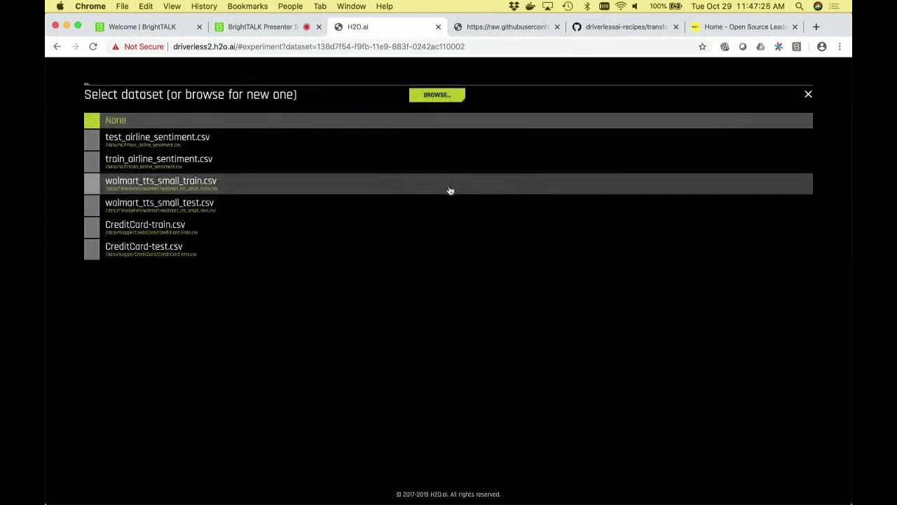
pyautogui.click(411, 202)
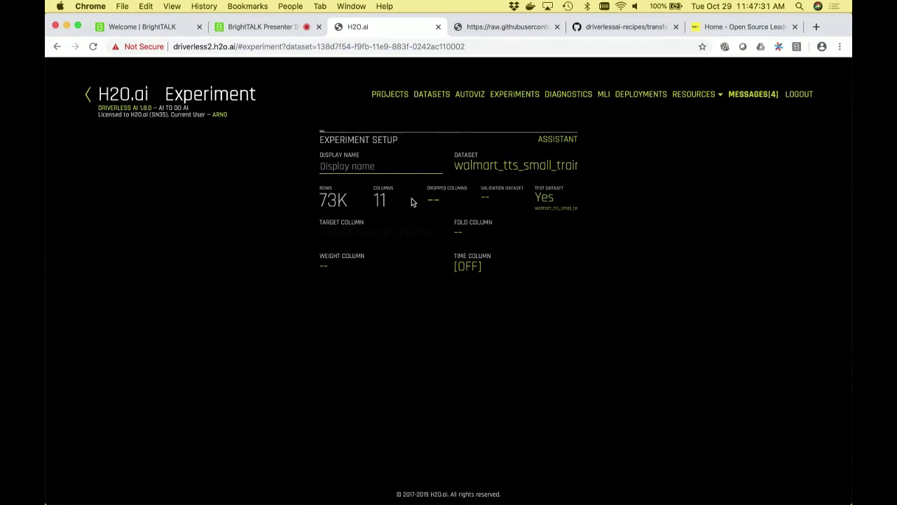
pyautogui.click(379, 240)
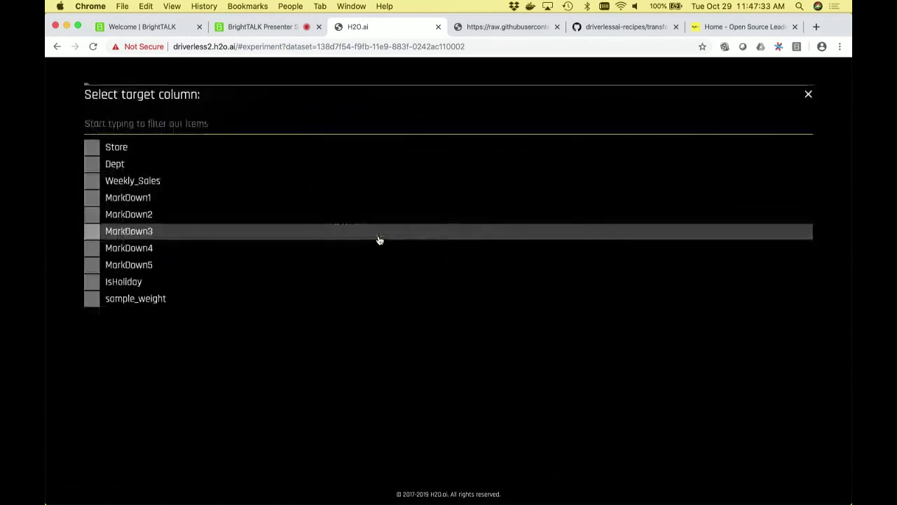
pyautogui.click(374, 180)
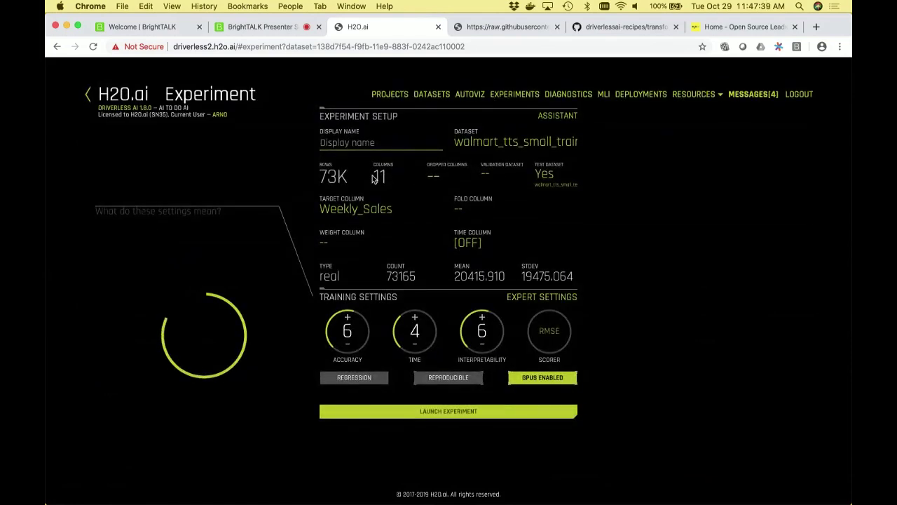
pyautogui.click(356, 244)
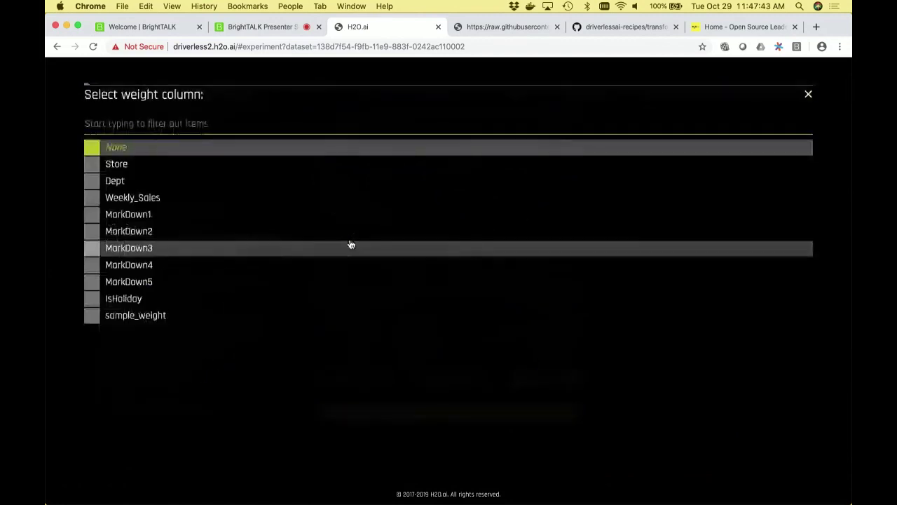
pyautogui.click(148, 316)
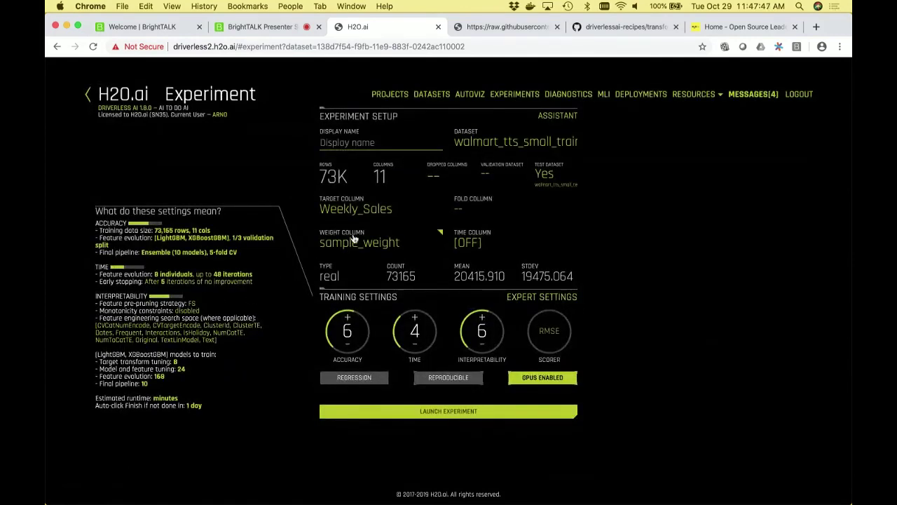
pyautogui.click(489, 243)
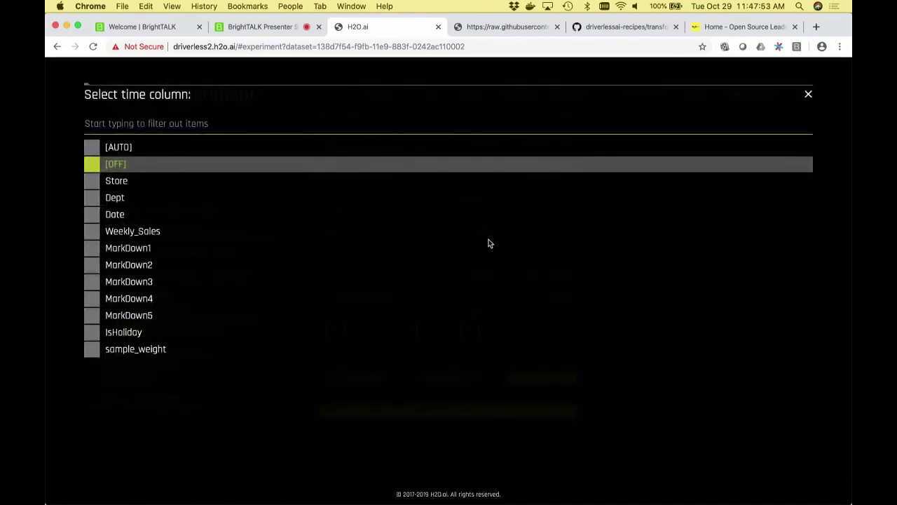
pyautogui.click(115, 214)
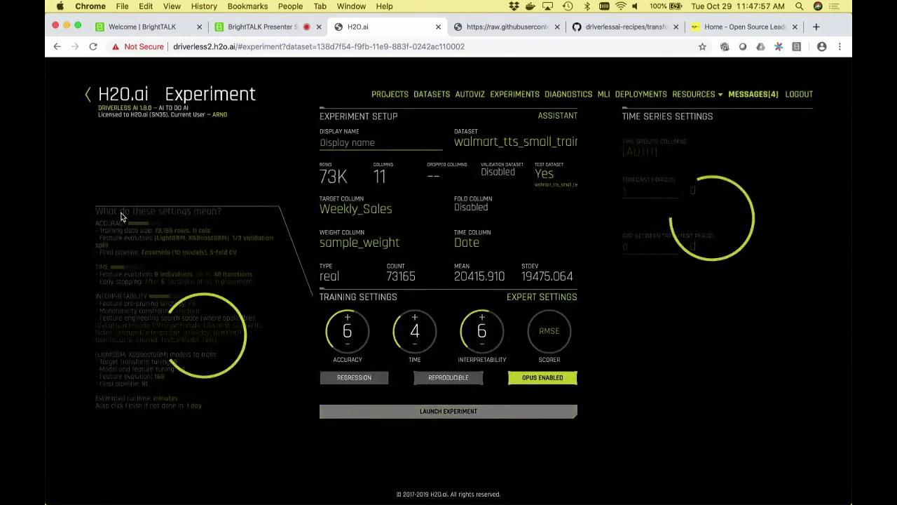
pyautogui.click(465, 241)
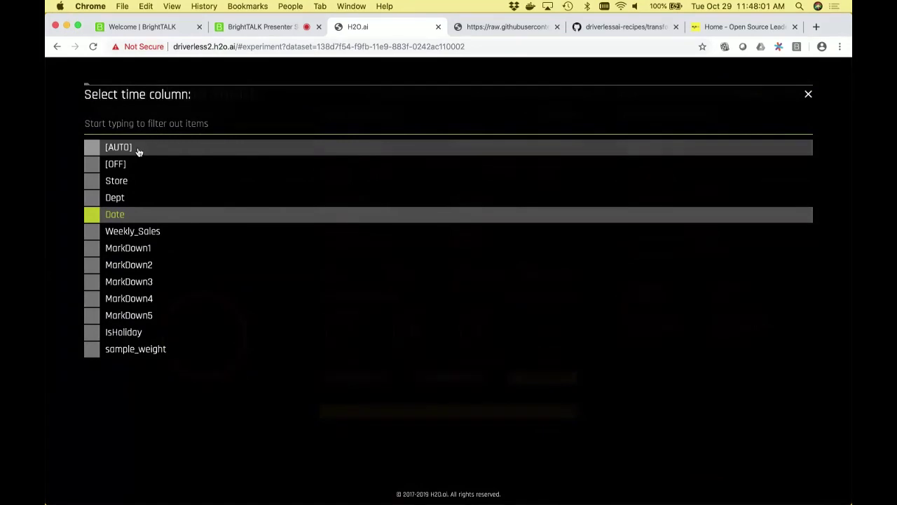
pyautogui.click(122, 217)
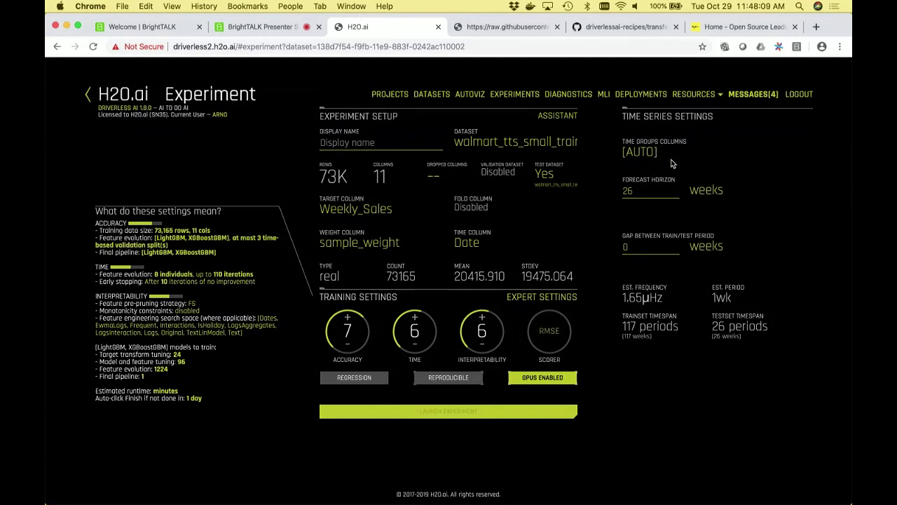
# - Score with MAE, set accuracy, time and interpretability to 4, and launch the experiment
pyautogui.click(549, 329)
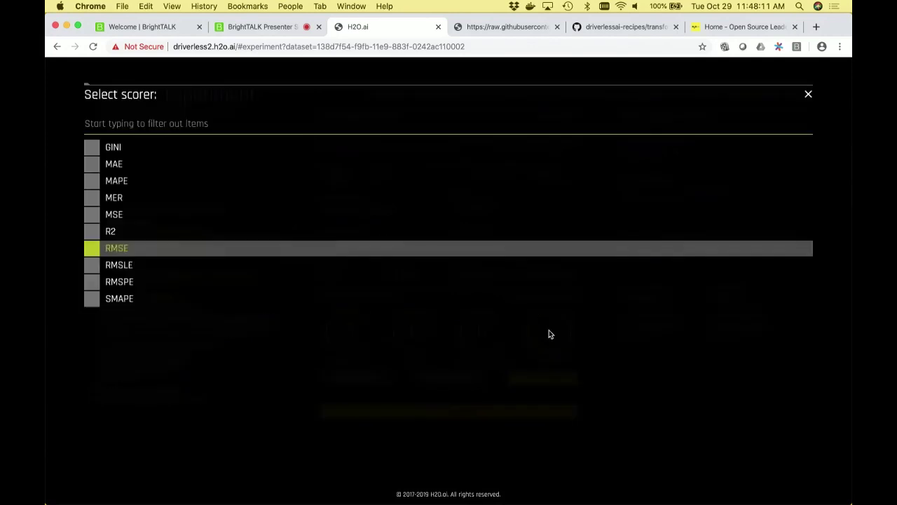
pyautogui.click(150, 165)
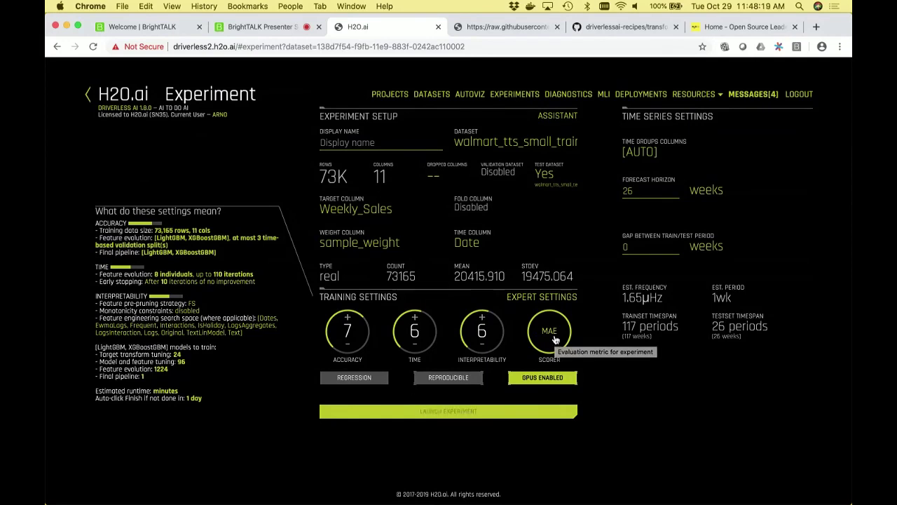
pyautogui.click(481, 343)
pyautogui.click(481, 343)
pyautogui.click(414, 347)
pyautogui.click(414, 347)
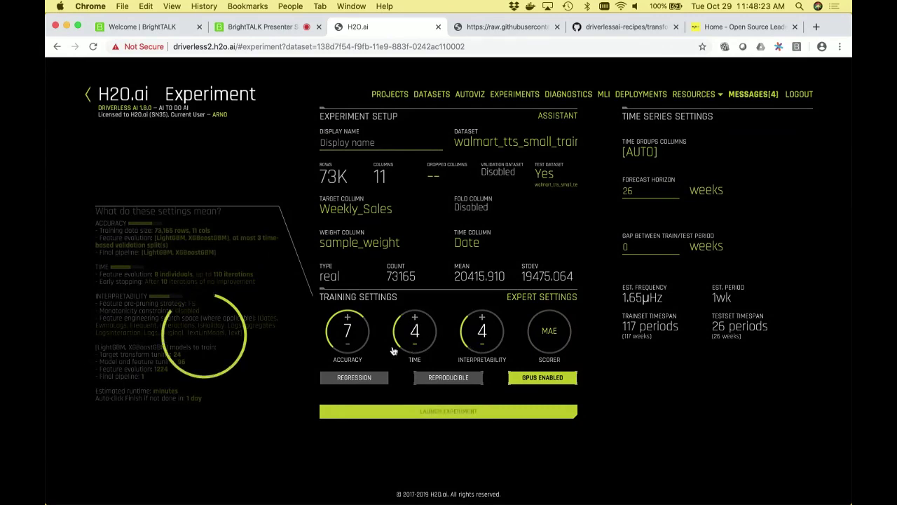
pyautogui.click(347, 347)
pyautogui.click(347, 349)
pyautogui.click(347, 349)
pyautogui.click(410, 414)
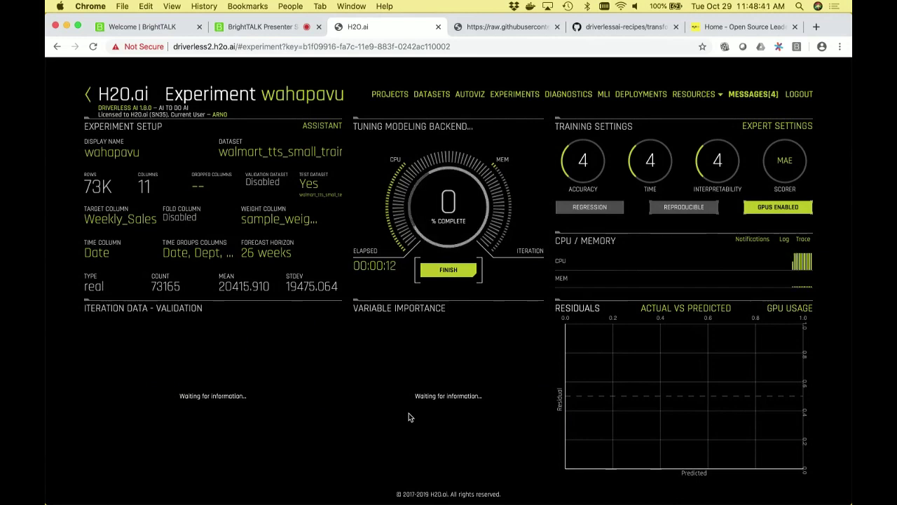
# - Open the completed defaults experiment in the Store sales prediction project
pyautogui.click(396, 97)
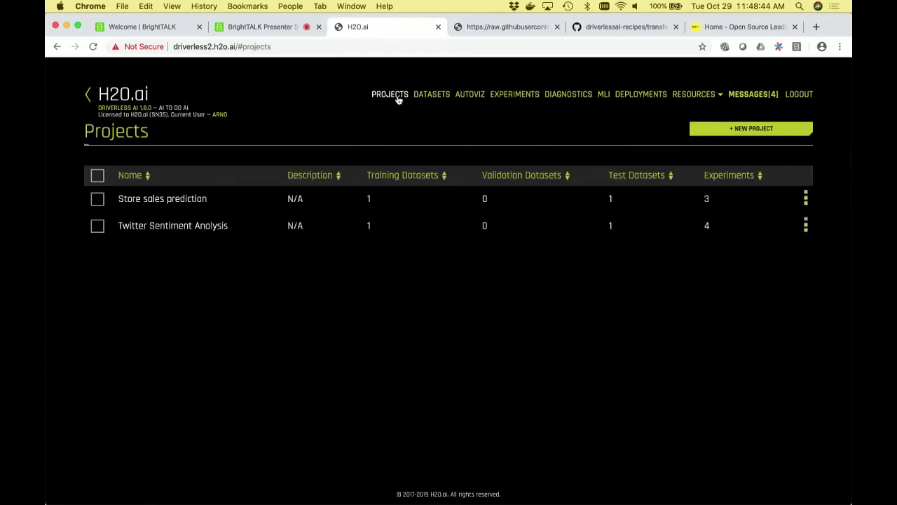
pyautogui.click(248, 205)
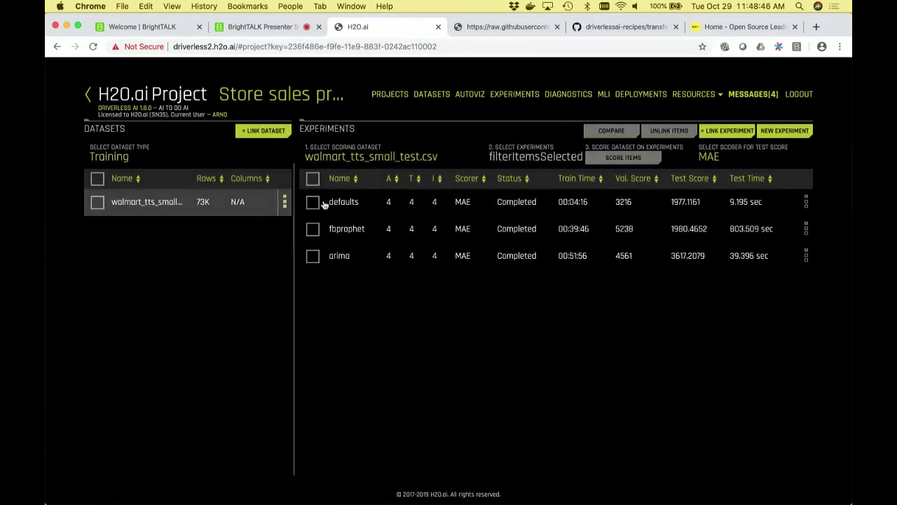
pyautogui.click(410, 202)
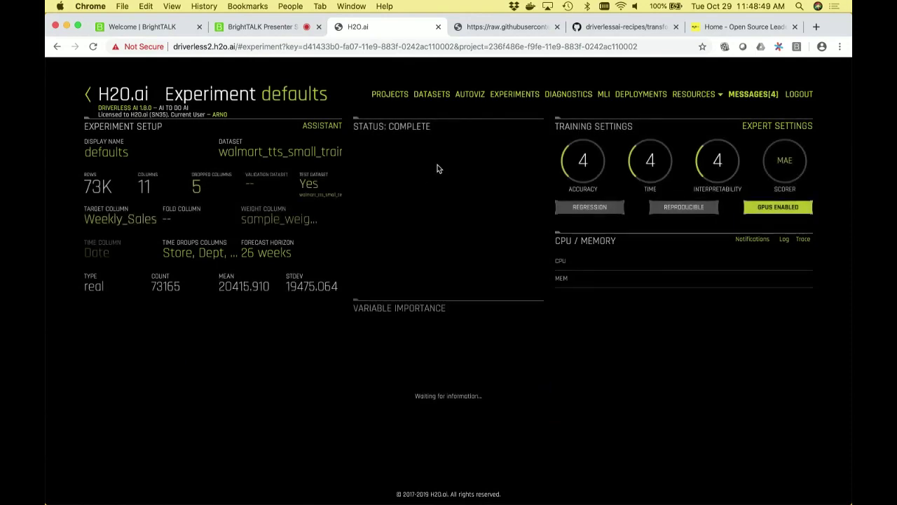
# - Open the model's time-series interpretation, review MAE over time and group metrics, and plot group 1,4
pyautogui.click(443, 155)
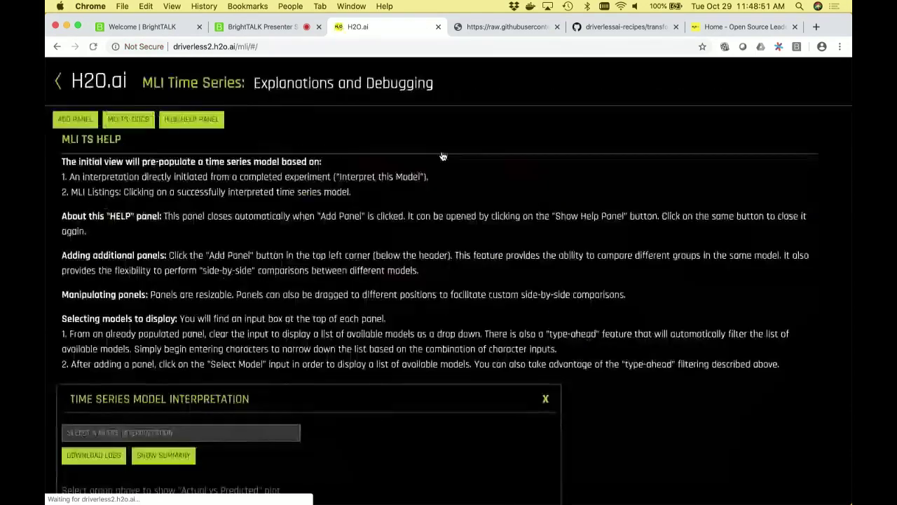
pyautogui.scroll(-3, 328, 230)
pyautogui.scroll(-3, 327, 230)
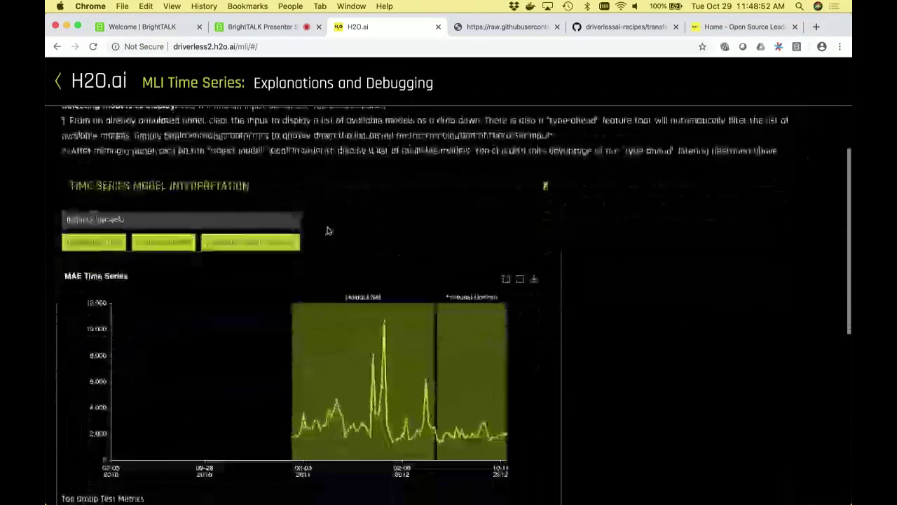
pyautogui.scroll(-3, 173, 324)
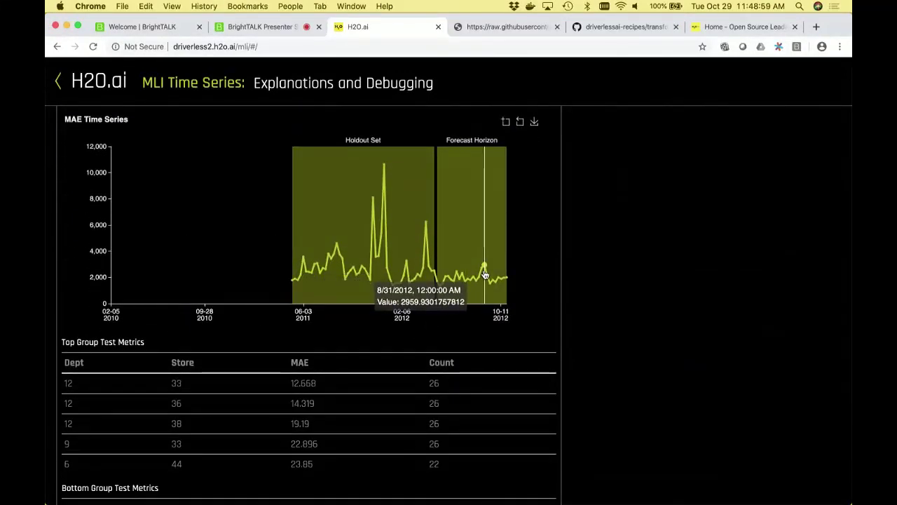
pyautogui.scroll(-3, 487, 288)
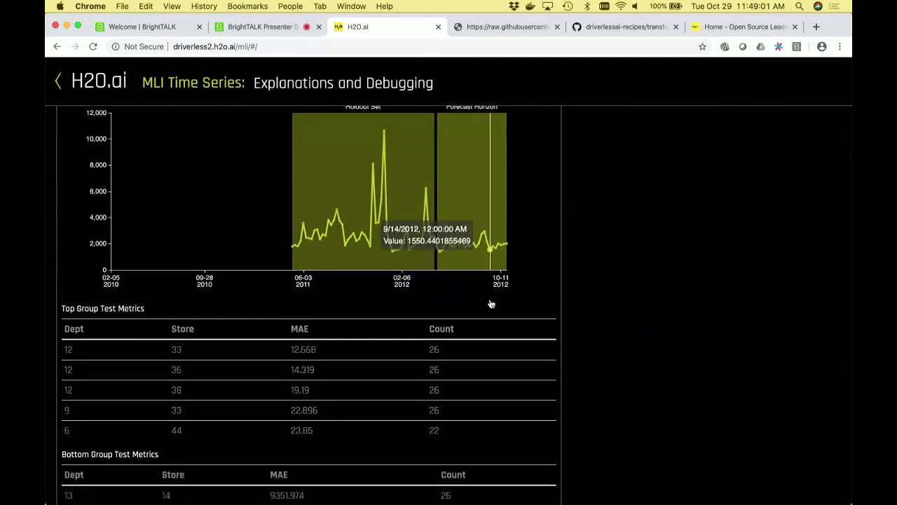
pyautogui.scroll(-4, 491, 303)
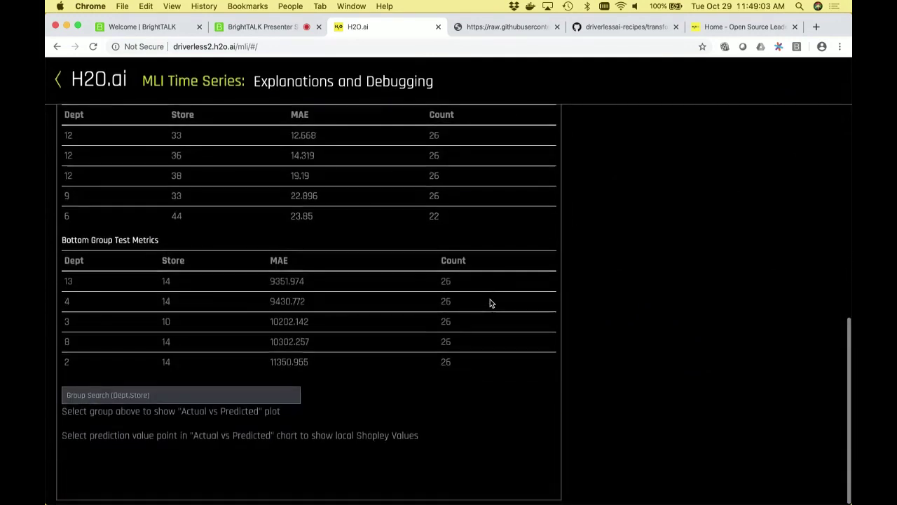
pyautogui.click(234, 402)
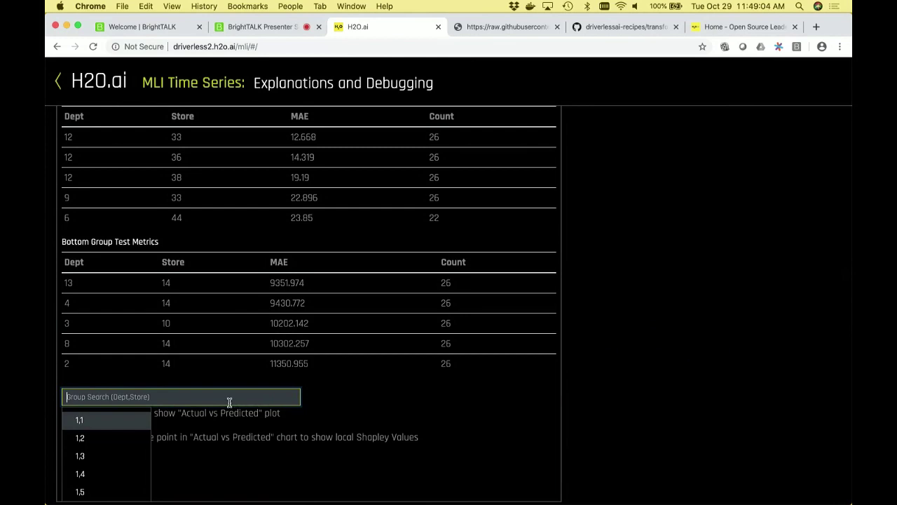
pyautogui.click(118, 467)
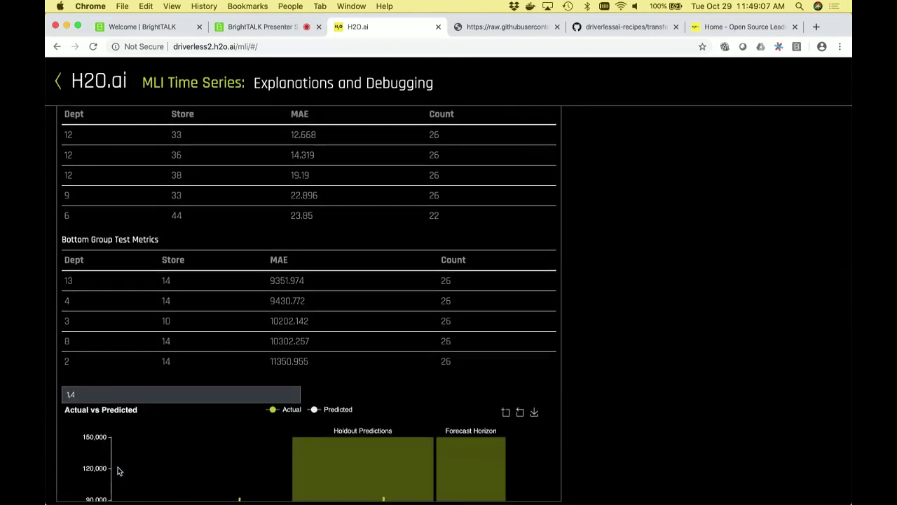
# - Select group 1,4's 10/19/2012 point and review its Shapley values, led by the EWMA target-lag feature
pyautogui.scroll(-4, 182, 463)
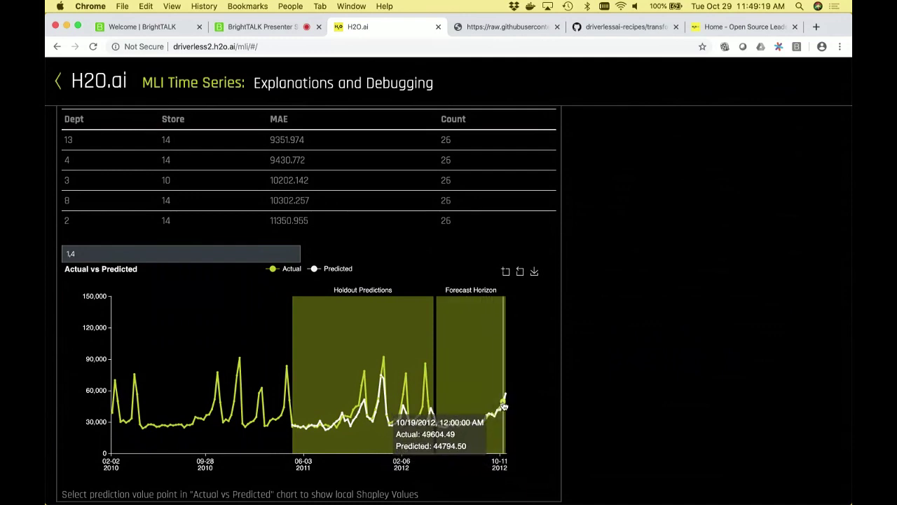
pyautogui.click(503, 405)
pyautogui.scroll(-1, 503, 406)
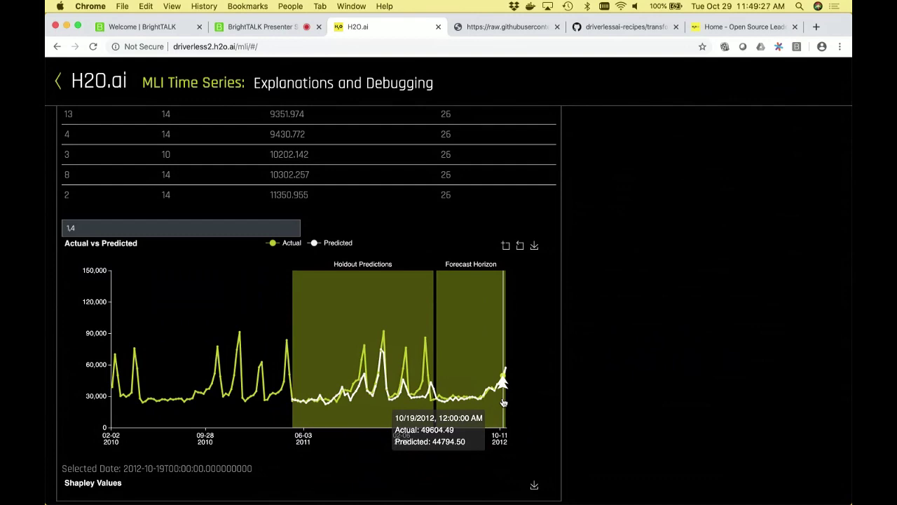
pyautogui.scroll(-8, 503, 401)
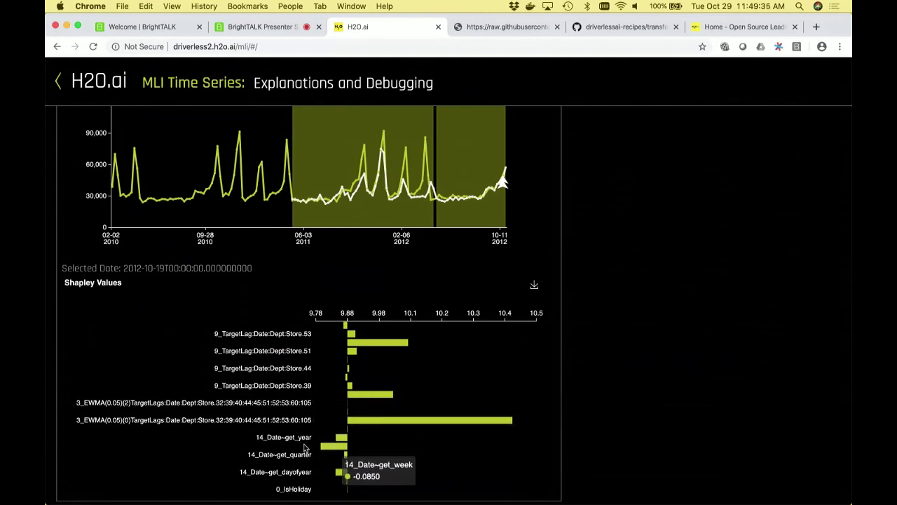
pyautogui.moveTo(337, 448)
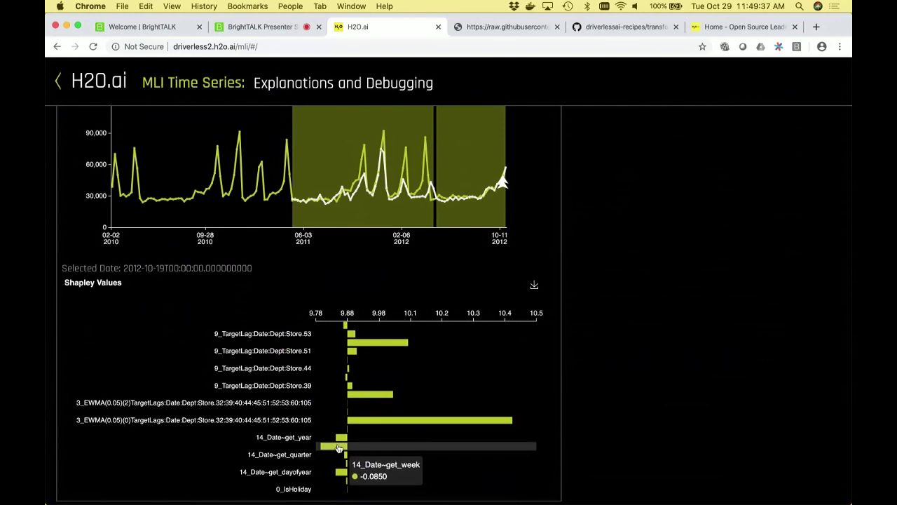
pyautogui.moveTo(375, 426)
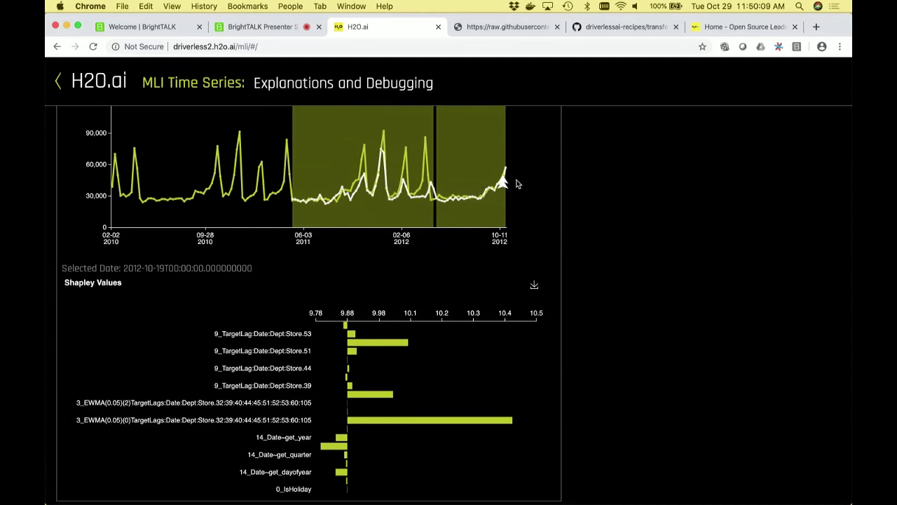
pyautogui.scroll(5, 521, 177)
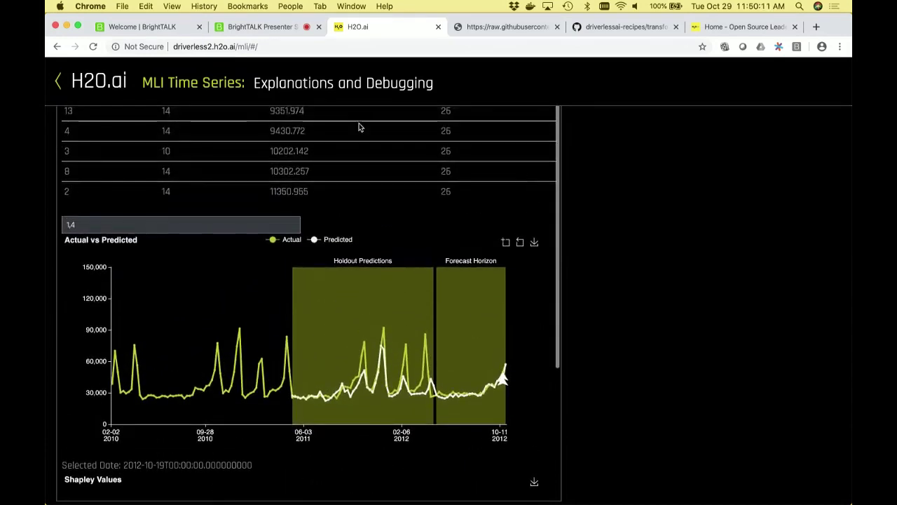
# - Open the fbprophet experiment in the Store sales prediction project
pyautogui.click(59, 87)
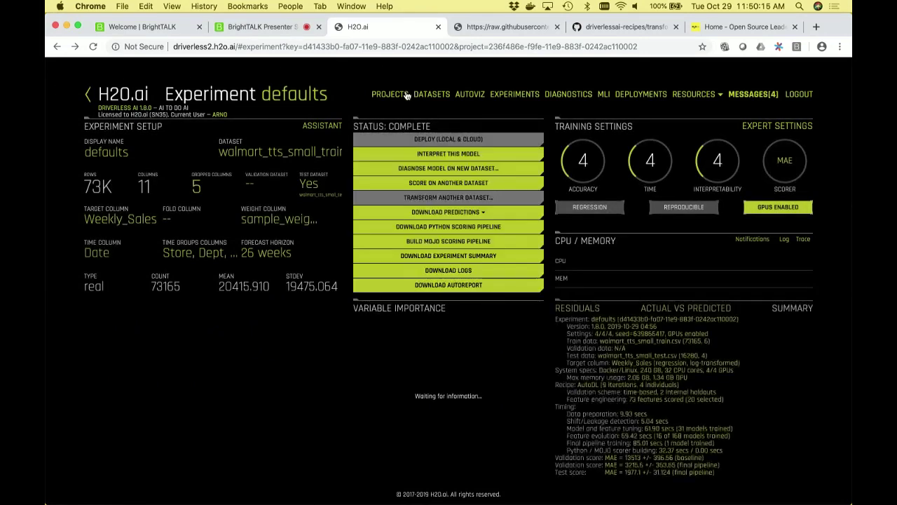
pyautogui.click(384, 94)
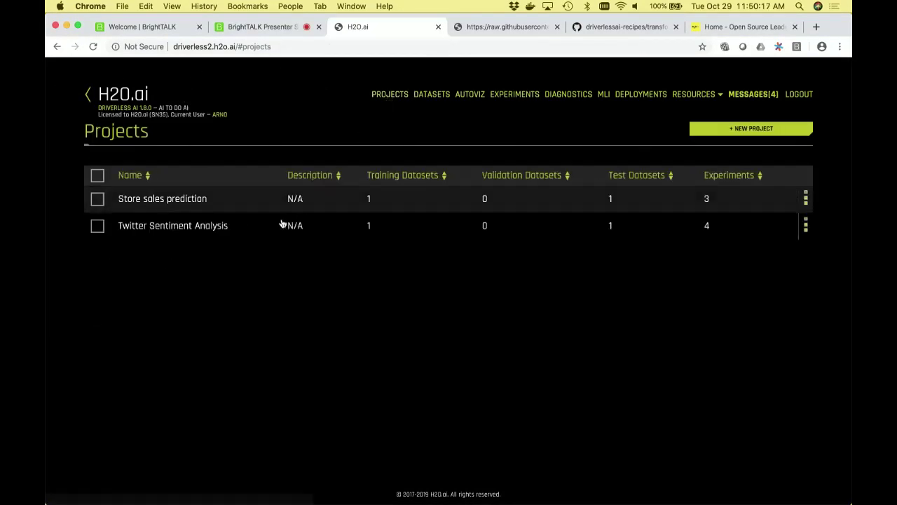
pyautogui.click(260, 202)
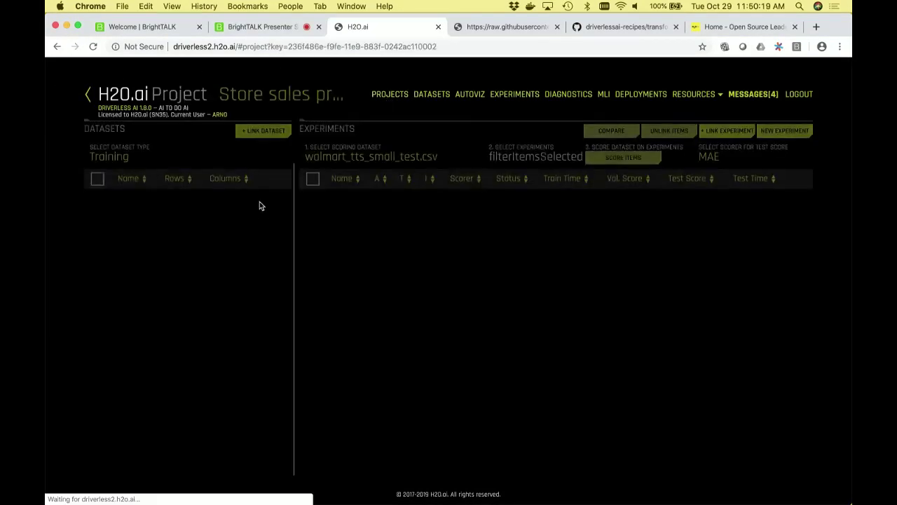
pyautogui.click(396, 232)
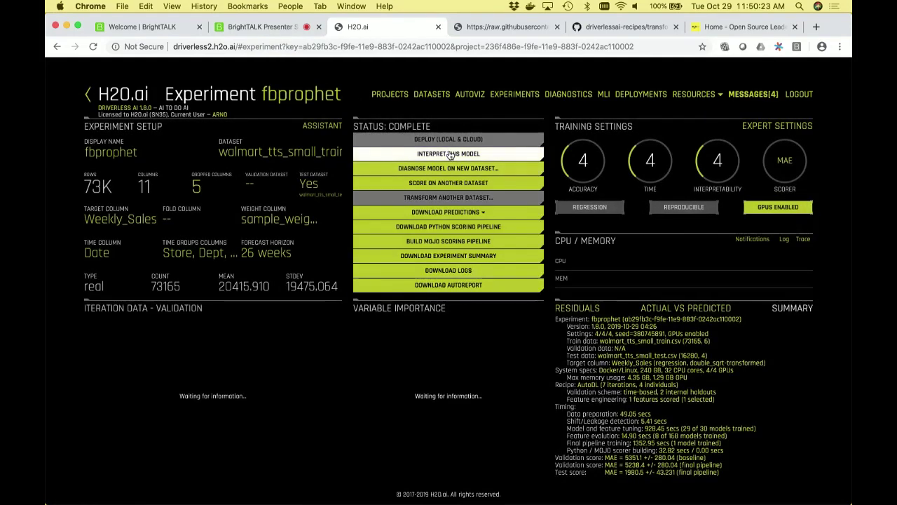
# - Interpret the fbprophet model and plot actual vs predicted for group 1,4
pyautogui.click(450, 156)
pyautogui.scroll(-5, 341, 317)
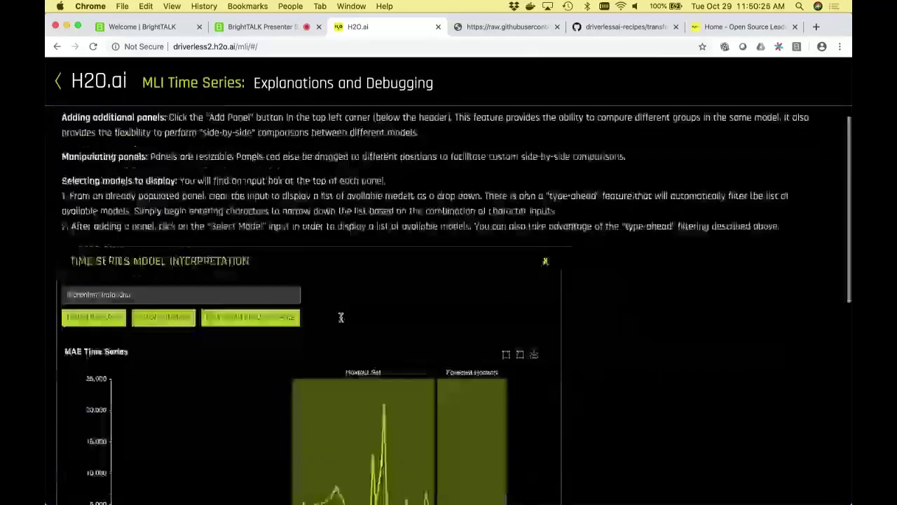
pyautogui.scroll(-5, 341, 321)
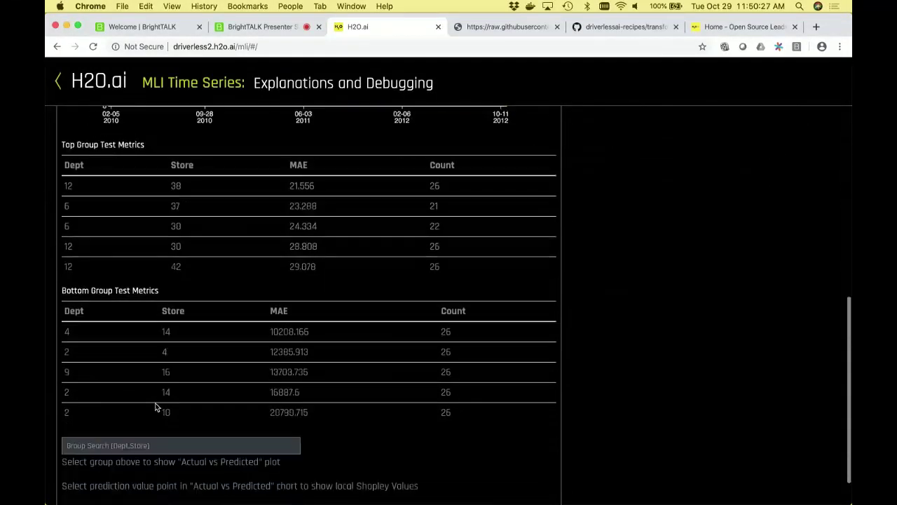
pyautogui.click(138, 401)
pyautogui.click(92, 484)
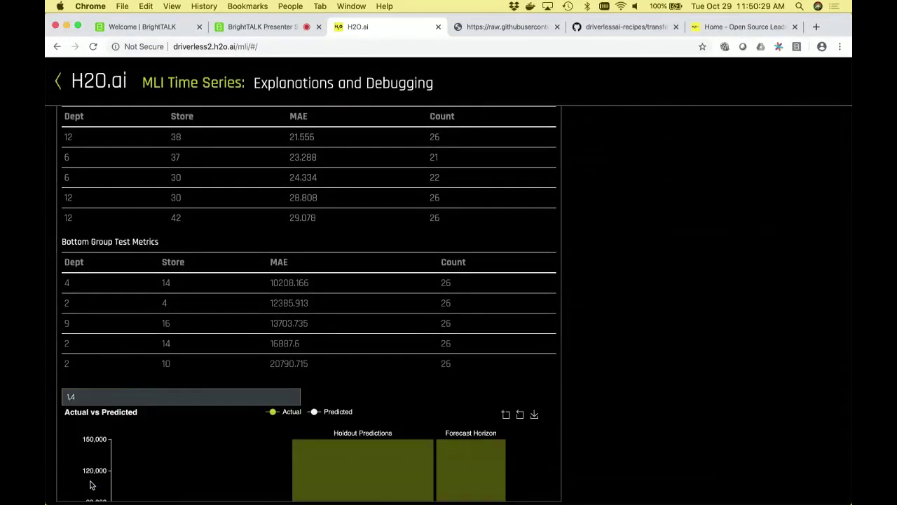
# - Review Shapley values for the last point, 10/12/2012, then return to the fbprophet experiment page
pyautogui.scroll(-5, 419, 374)
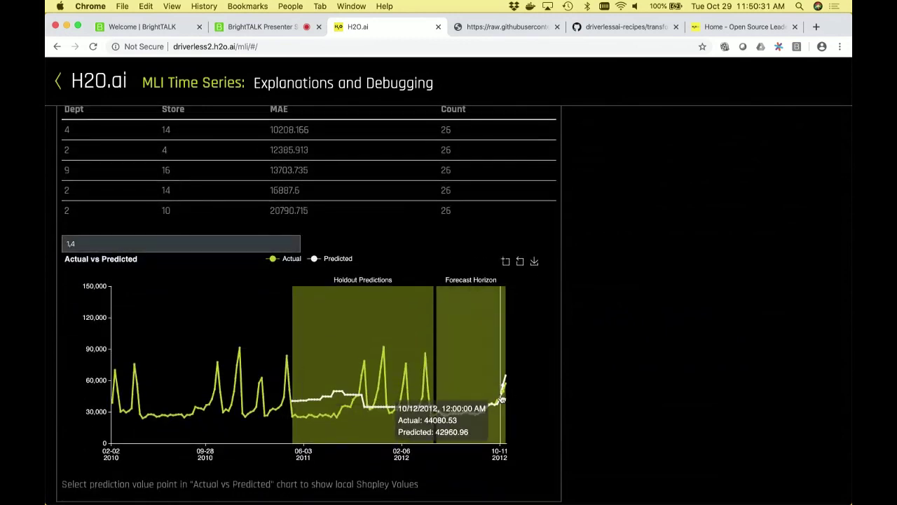
pyautogui.click(500, 399)
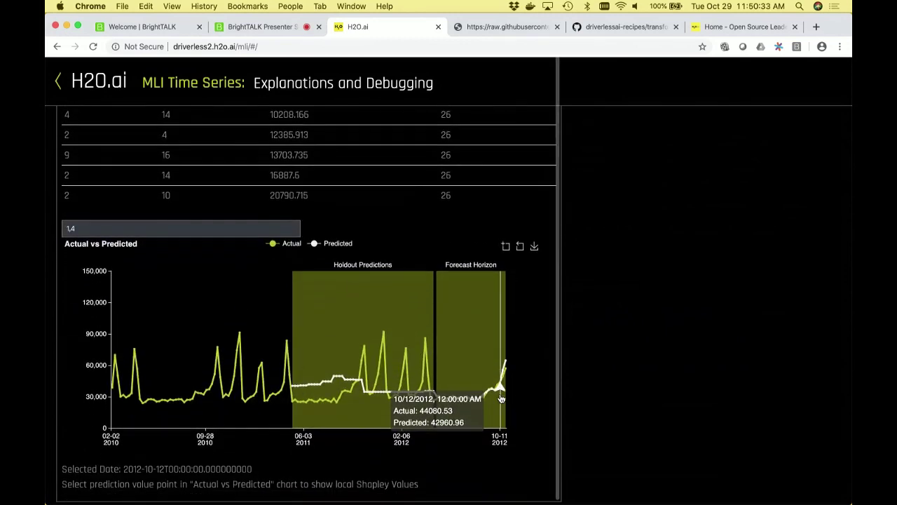
pyautogui.scroll(-1, 501, 398)
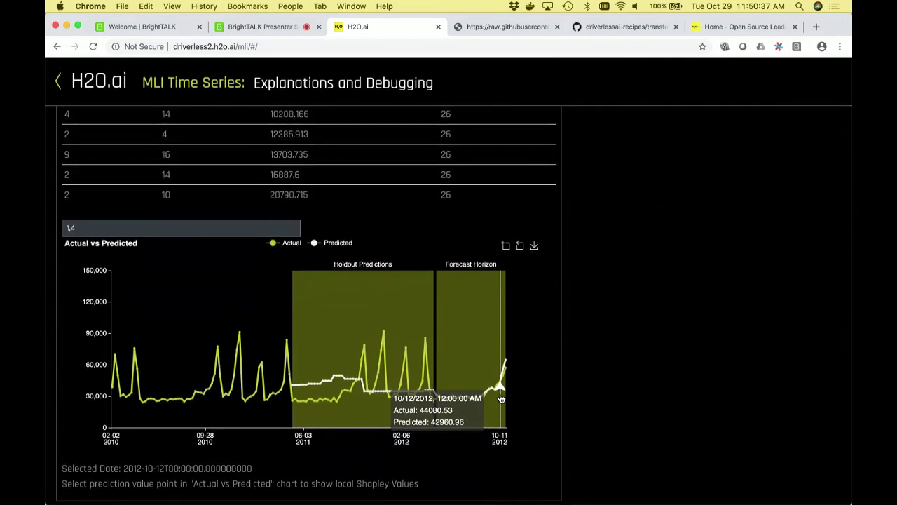
pyautogui.click(502, 386)
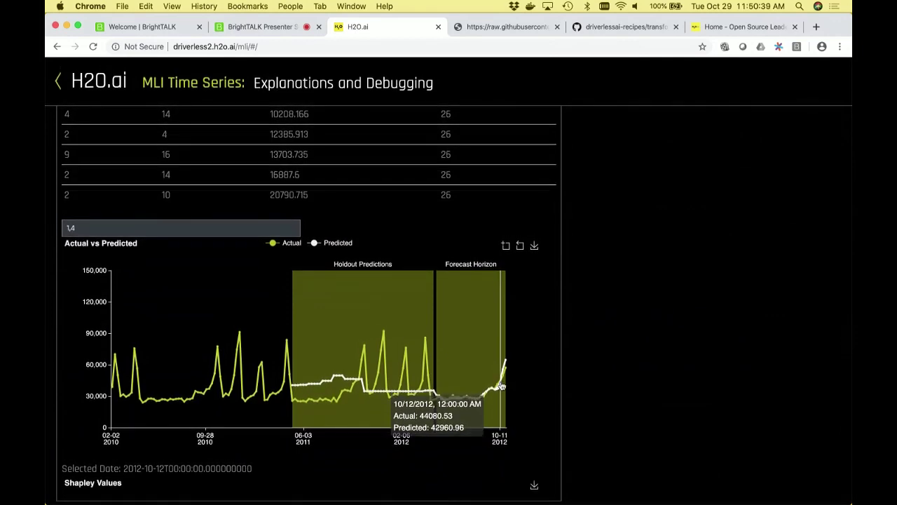
pyautogui.scroll(-5, 502, 386)
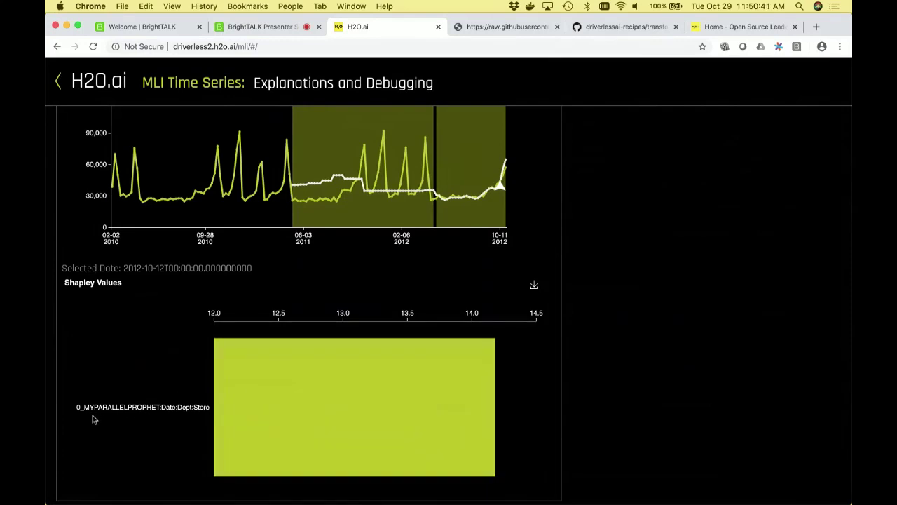
pyautogui.moveTo(300, 383)
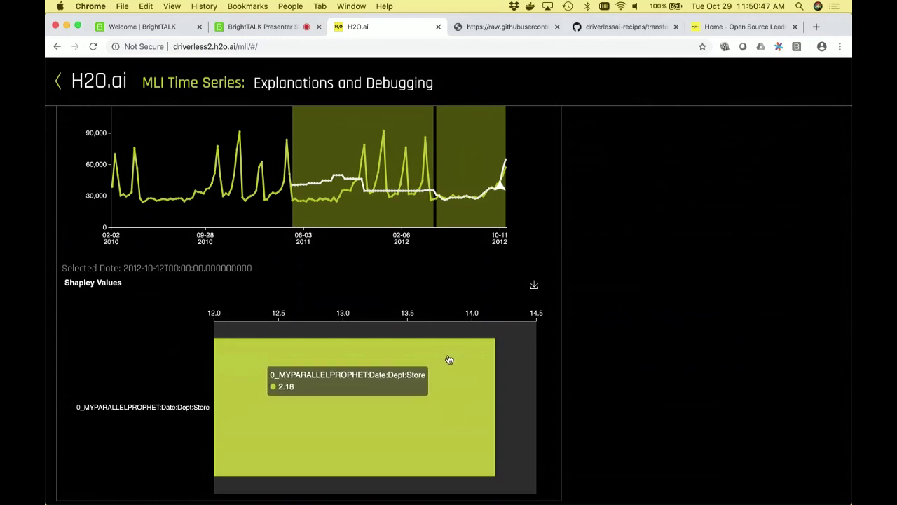
pyautogui.scroll(5, 449, 360)
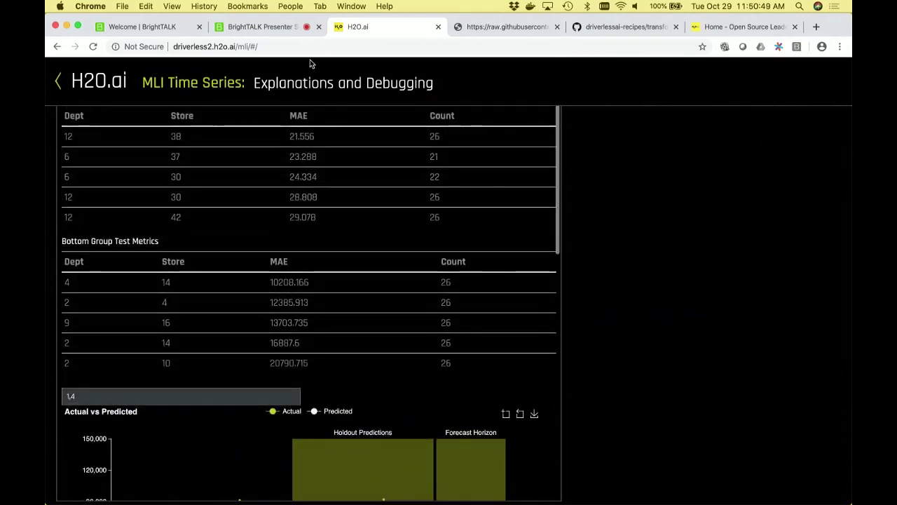
pyautogui.click(57, 47)
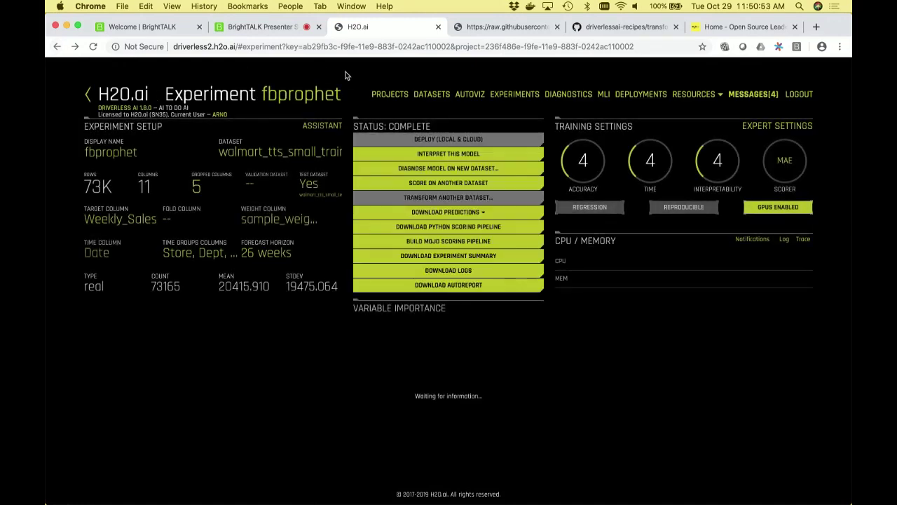
# - Start a CreditCard-train.csv experiment targeting 'default payment next month', then view the raw transformer source
pyautogui.click(423, 96)
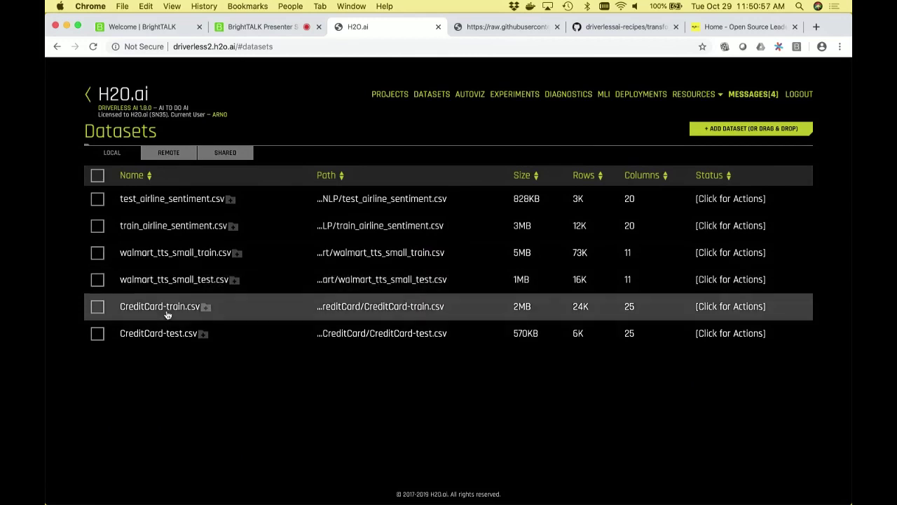
pyautogui.click(169, 312)
pyautogui.click(206, 423)
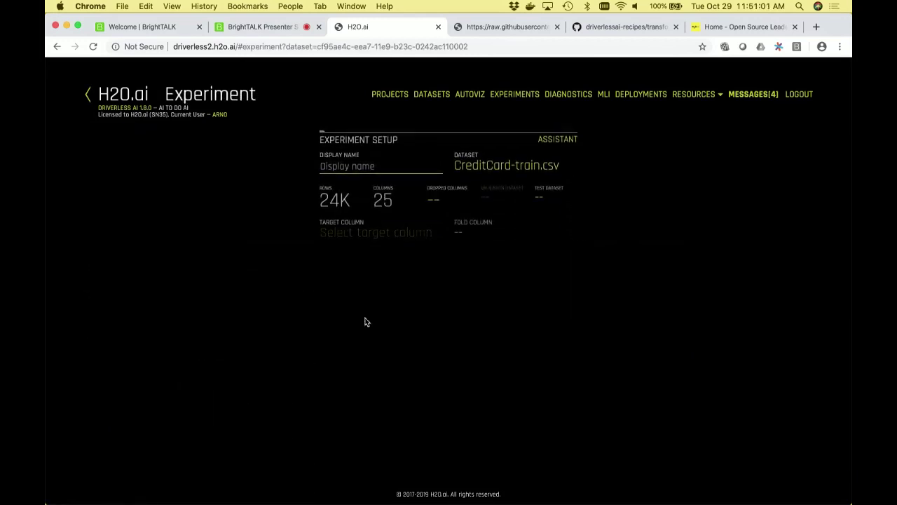
pyautogui.click(366, 232)
pyautogui.scroll(-5, 368, 230)
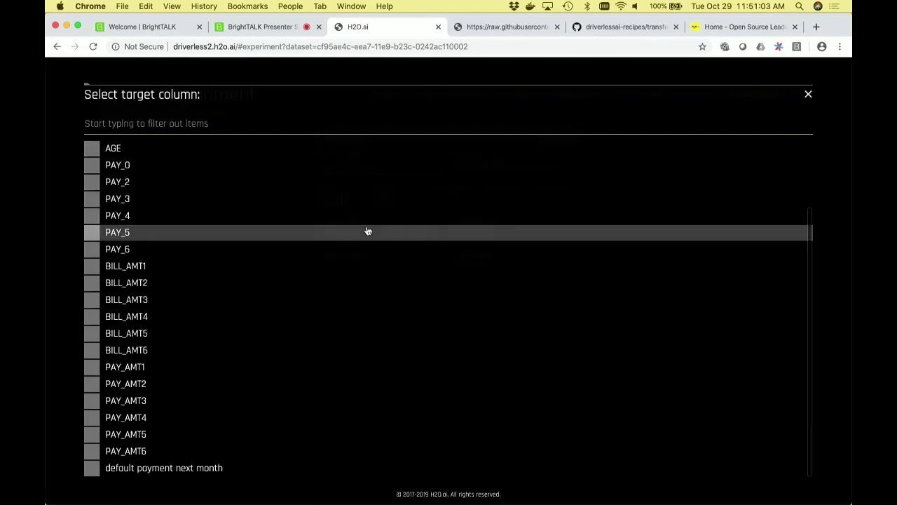
pyautogui.scroll(5, 364, 225)
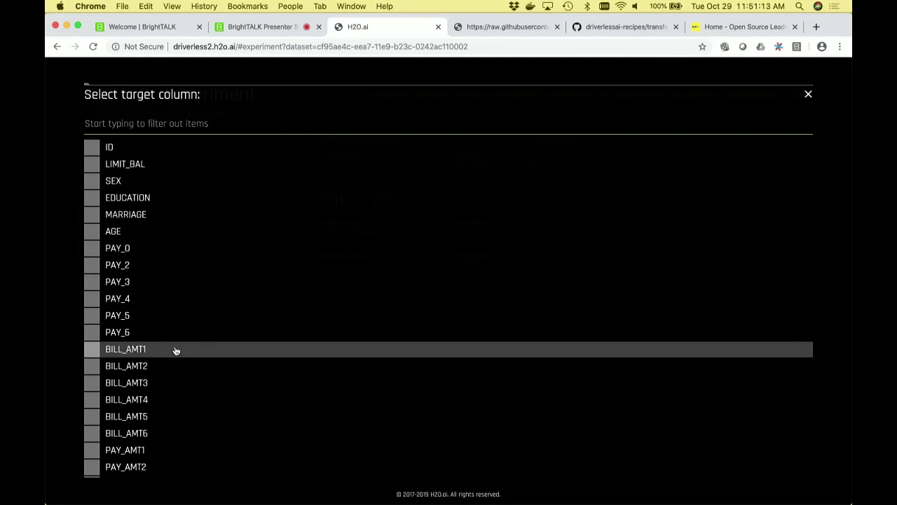
pyautogui.scroll(-3, 145, 433)
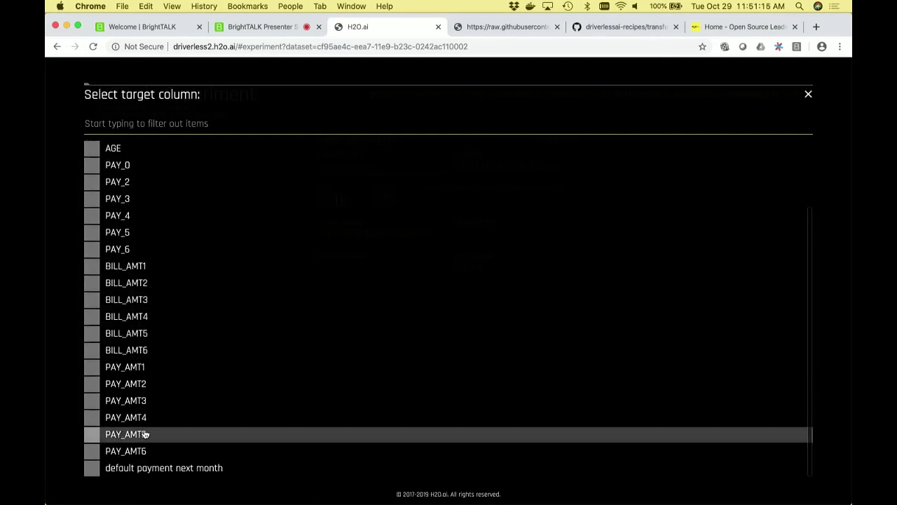
pyautogui.click(139, 471)
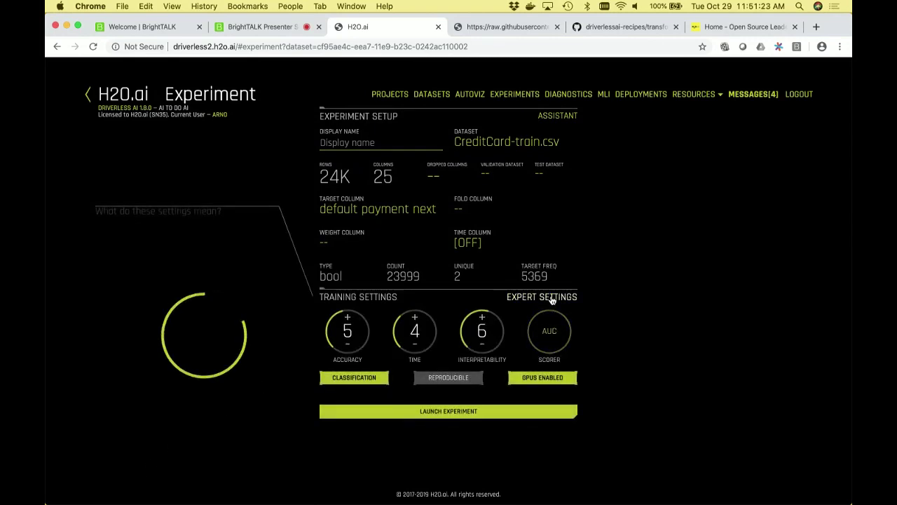
pyautogui.click(504, 27)
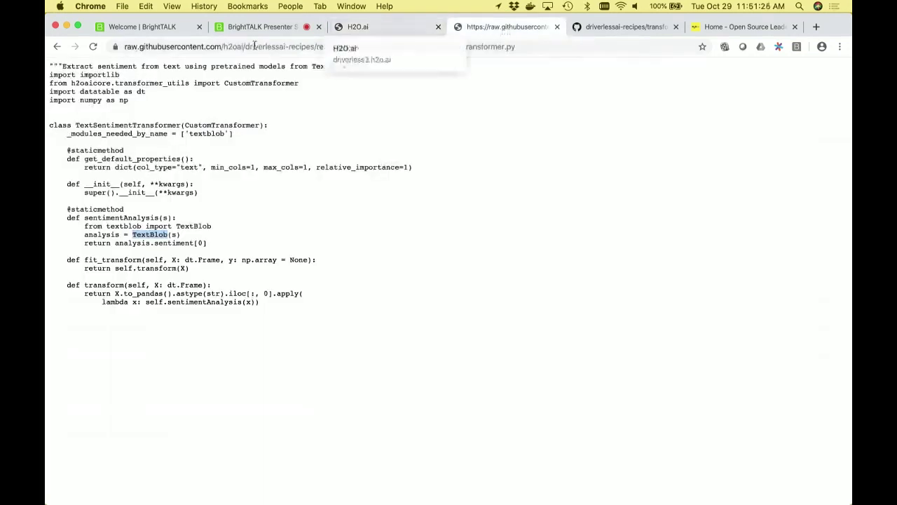
# - Go back to the recipes repository root and open scorers/classification/binary/false_discovery_rate.py
pyautogui.click(56, 47)
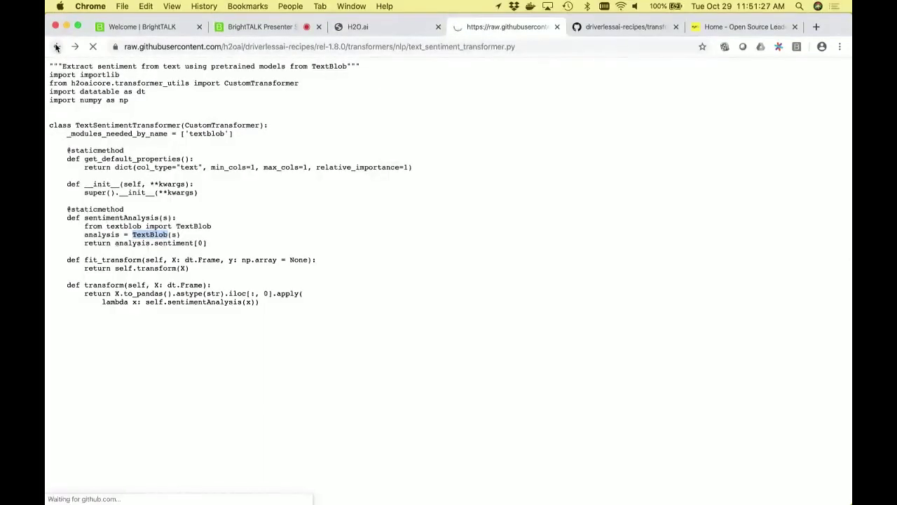
pyautogui.click(57, 47)
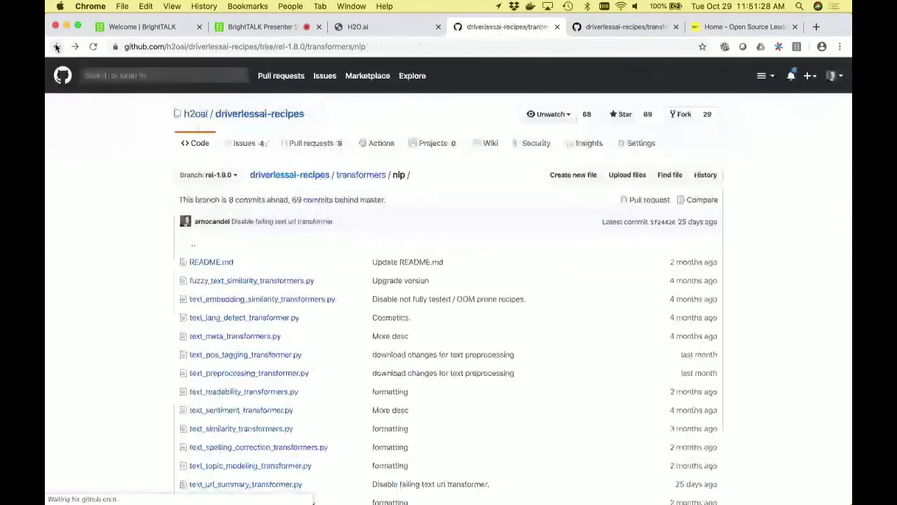
pyautogui.click(57, 46)
pyautogui.click(57, 46)
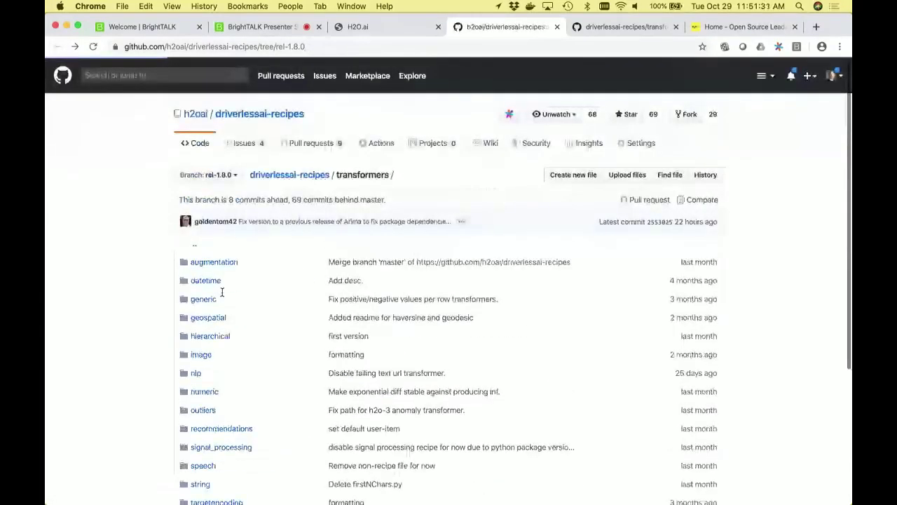
pyautogui.scroll(-3, 222, 291)
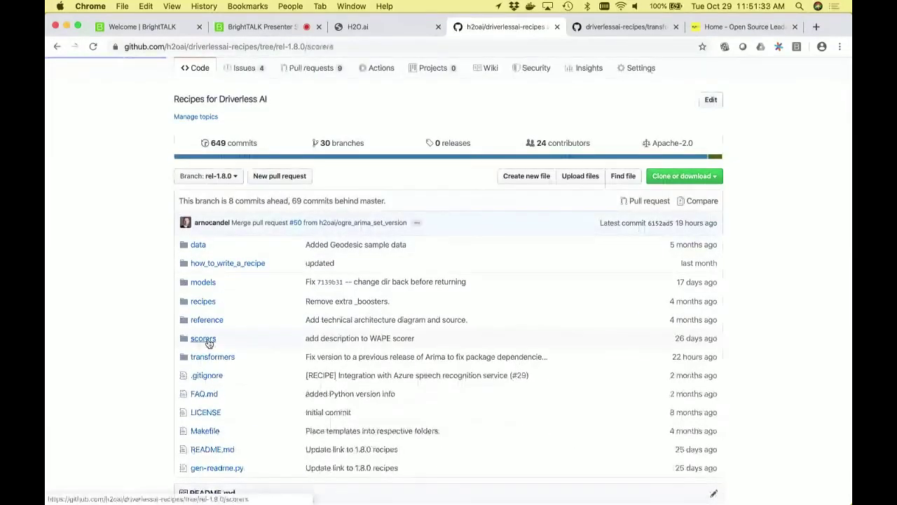
pyautogui.click(205, 341)
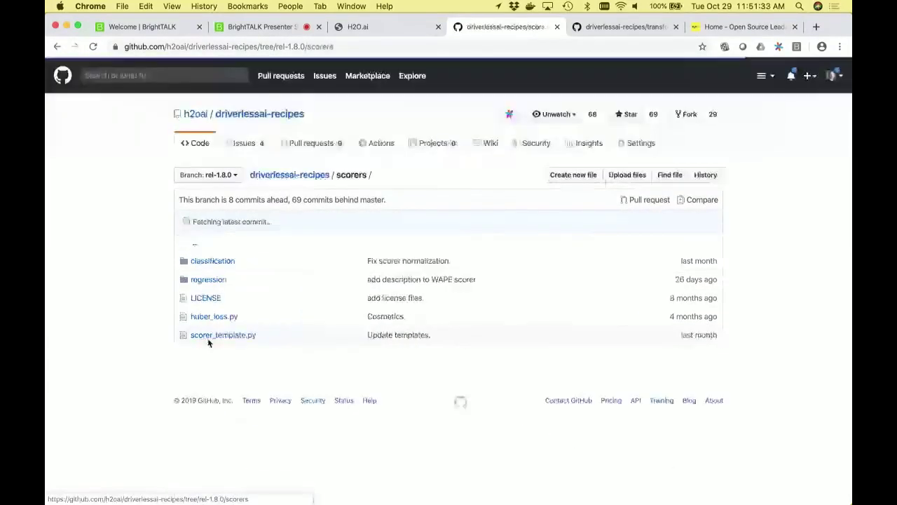
pyautogui.click(227, 262)
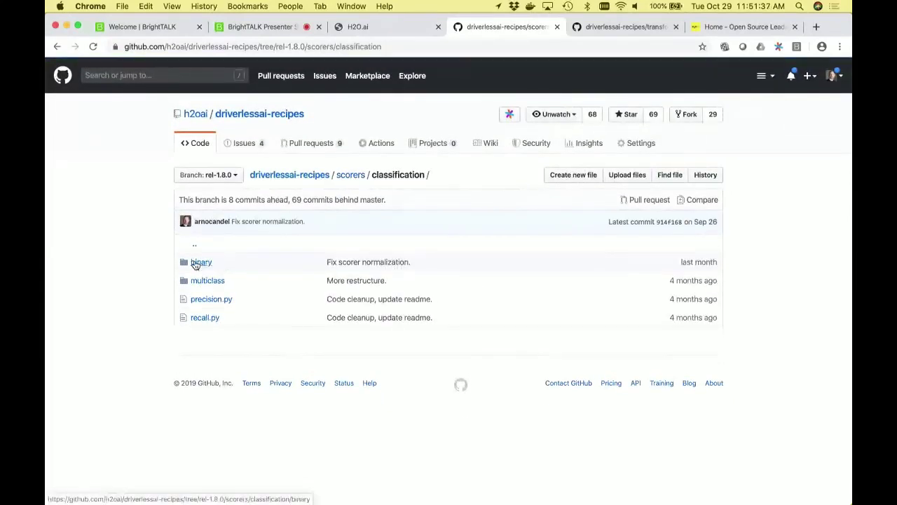
pyautogui.click(195, 263)
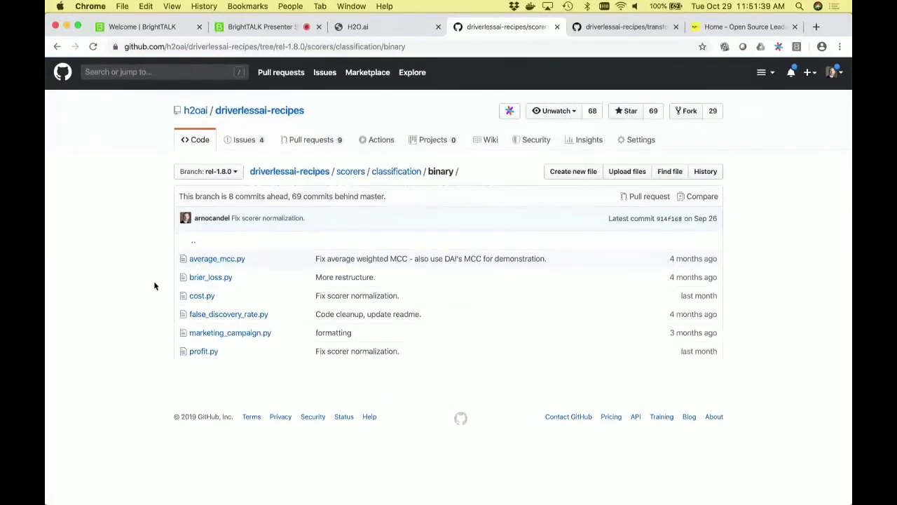
pyautogui.click(217, 320)
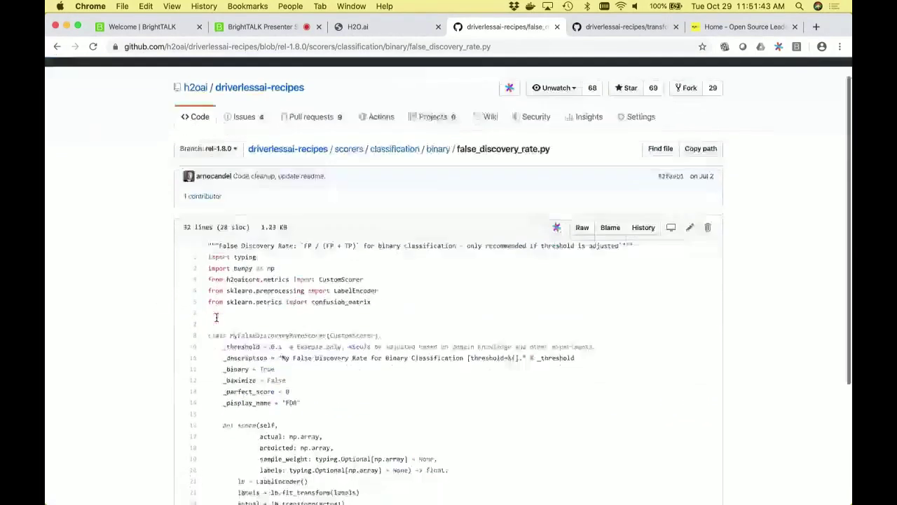
# - Read through false_discovery_rate.py, highlighting _threshold on line 25, then return to the binary scorers folder
pyautogui.scroll(-3, 216, 317)
pyautogui.scroll(-2, 216, 318)
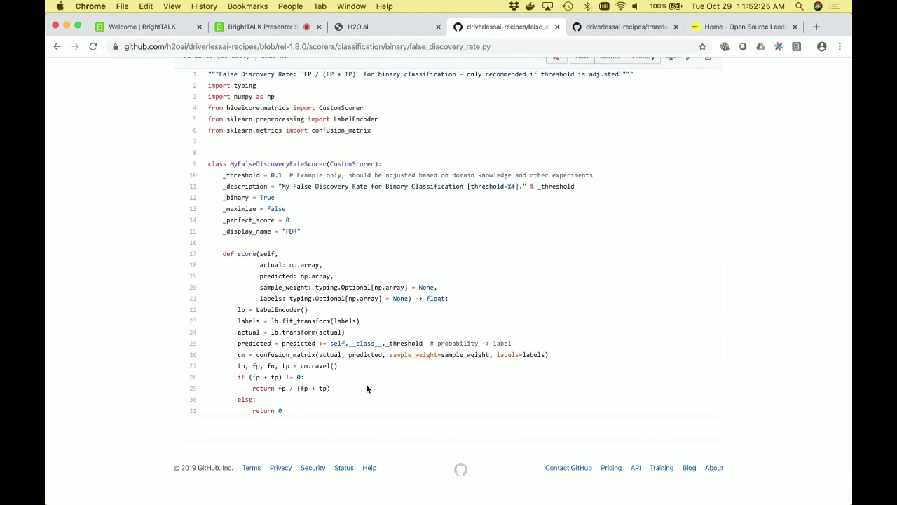
pyautogui.doubleClick(387, 343)
pyautogui.click(377, 334)
pyautogui.click(57, 46)
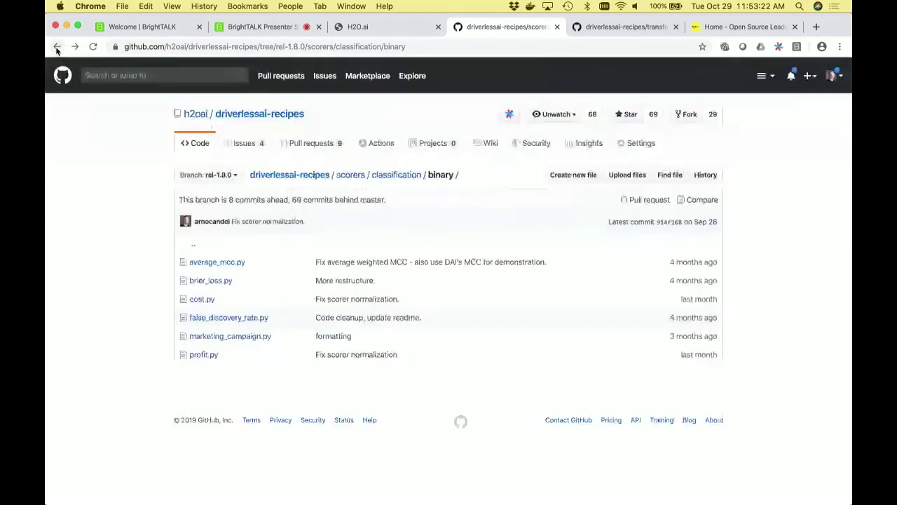
# - Look through the profit.py scorer code and return to the binary scorers folder
pyautogui.click(203, 355)
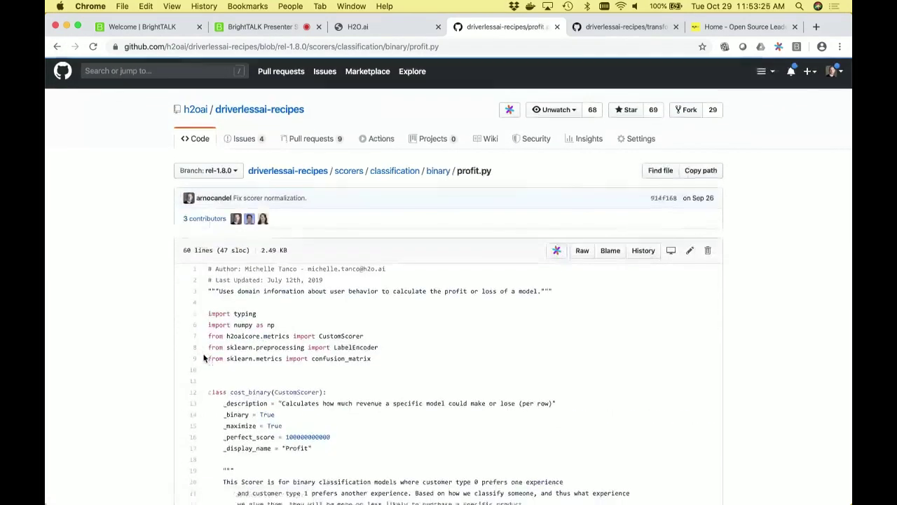
pyautogui.scroll(-10, 204, 357)
pyautogui.scroll(-2, 207, 359)
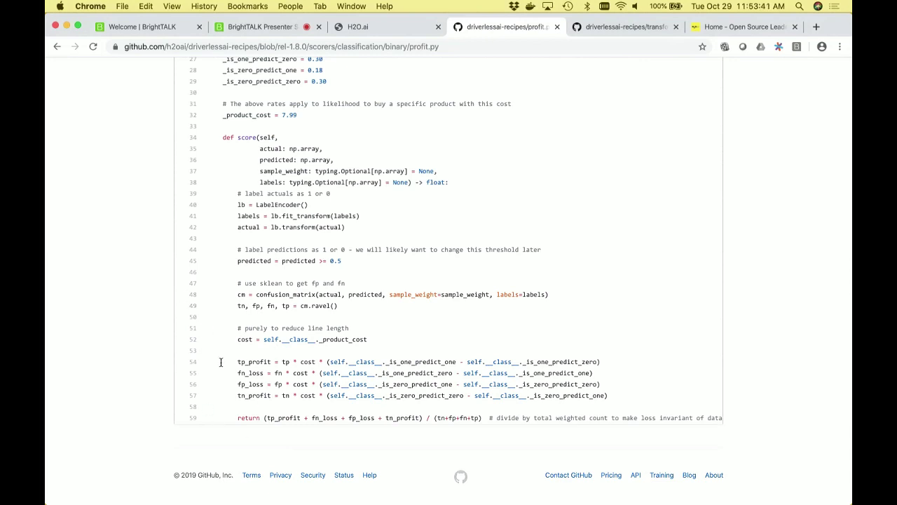
pyautogui.click(58, 47)
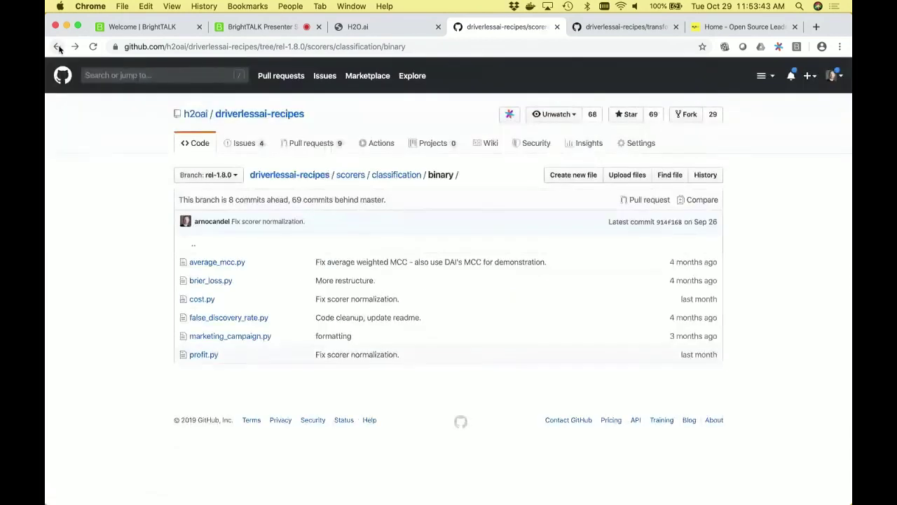
# - Open false_discovery_rate.py as raw text, select its URL, and return to the H2O.ai tab
pyautogui.click(214, 316)
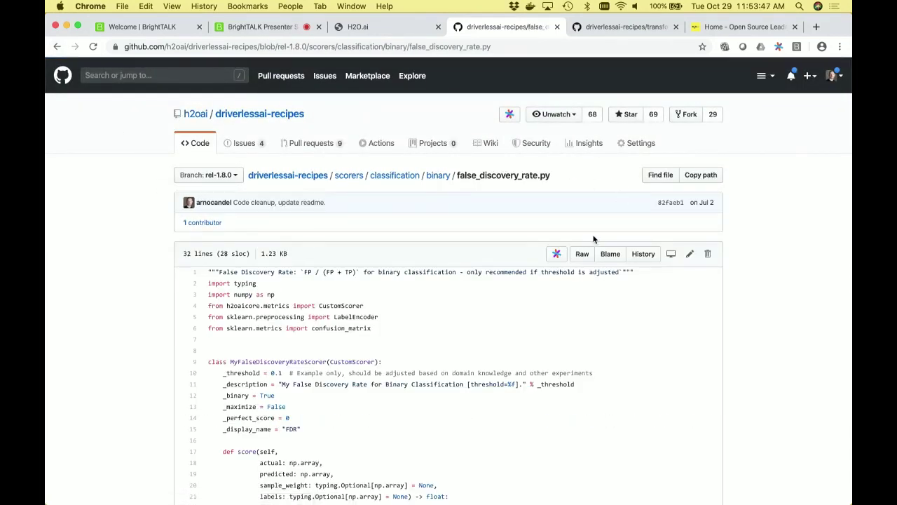
pyautogui.click(581, 254)
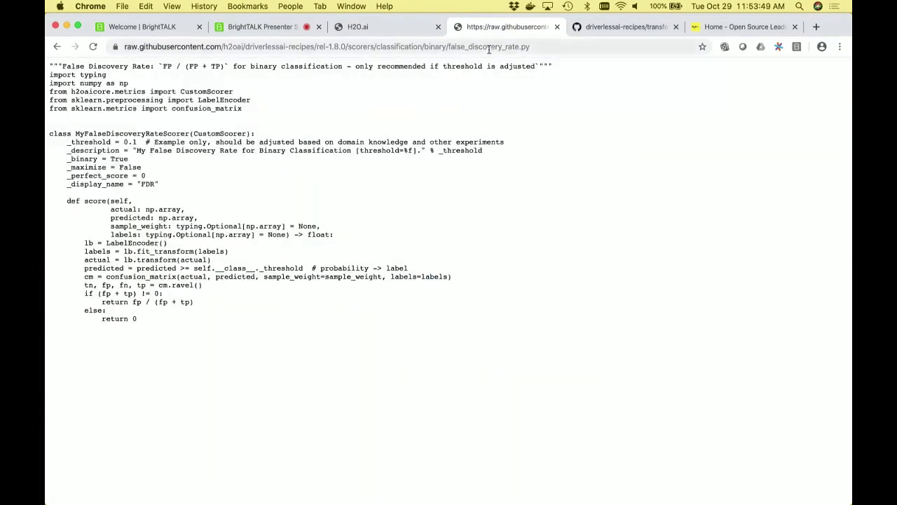
pyautogui.click(489, 46)
pyautogui.press('super+c')
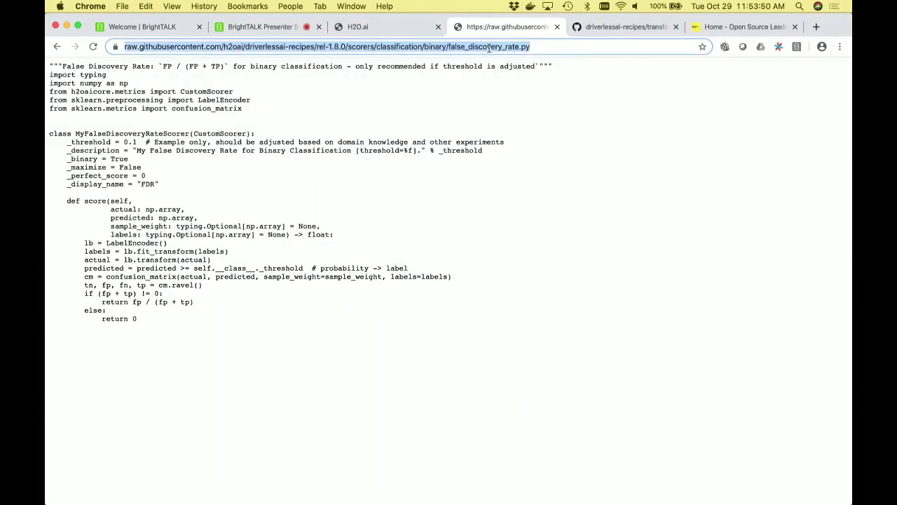
pyautogui.click(397, 27)
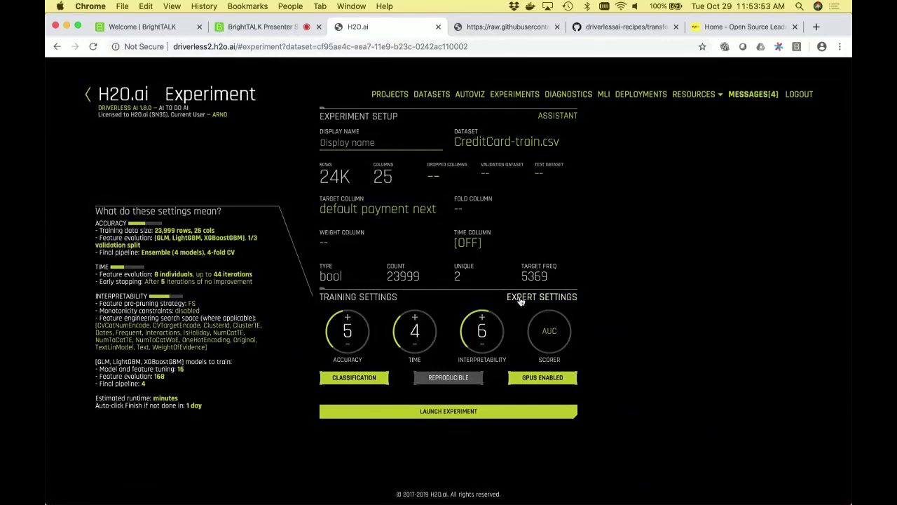
# - Load the false_discovery_rate.py scorer as a custom recipe from its raw GitHub URL
pyautogui.click(526, 298)
pyautogui.click(350, 148)
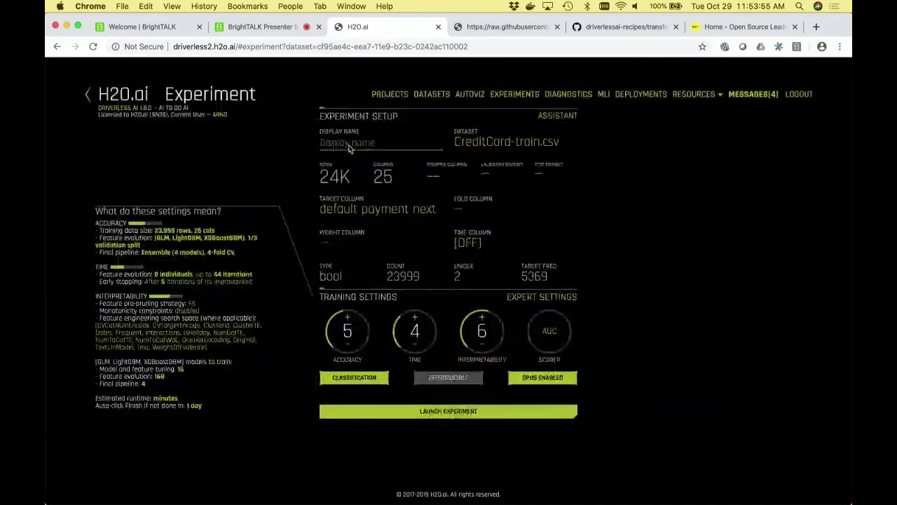
pyautogui.press('super+v')
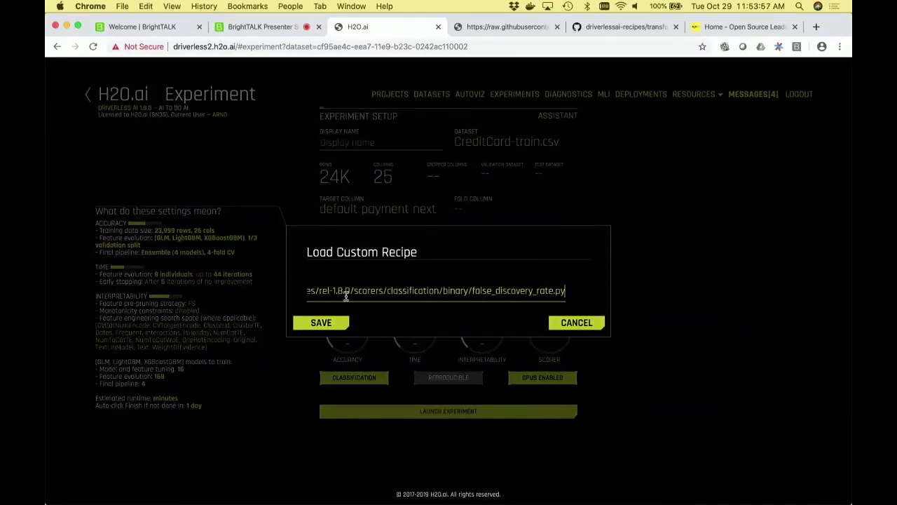
pyautogui.click(319, 326)
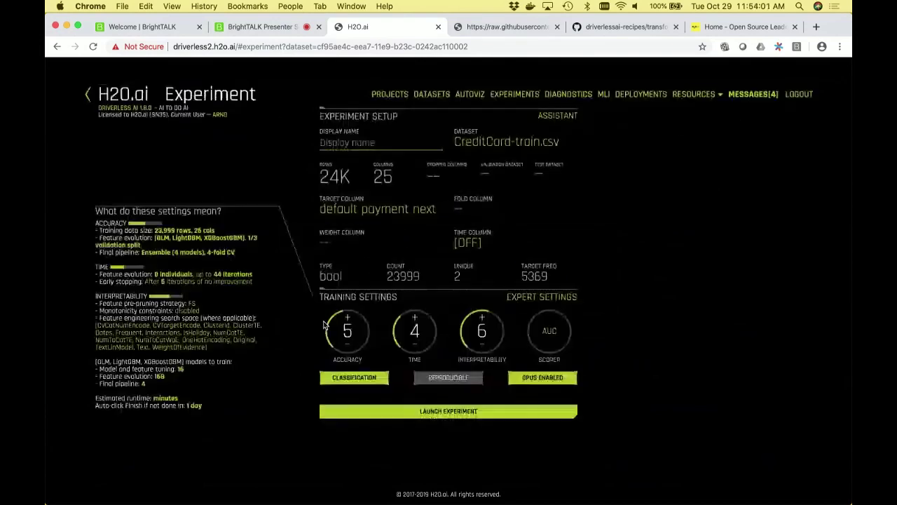
pyautogui.click(507, 300)
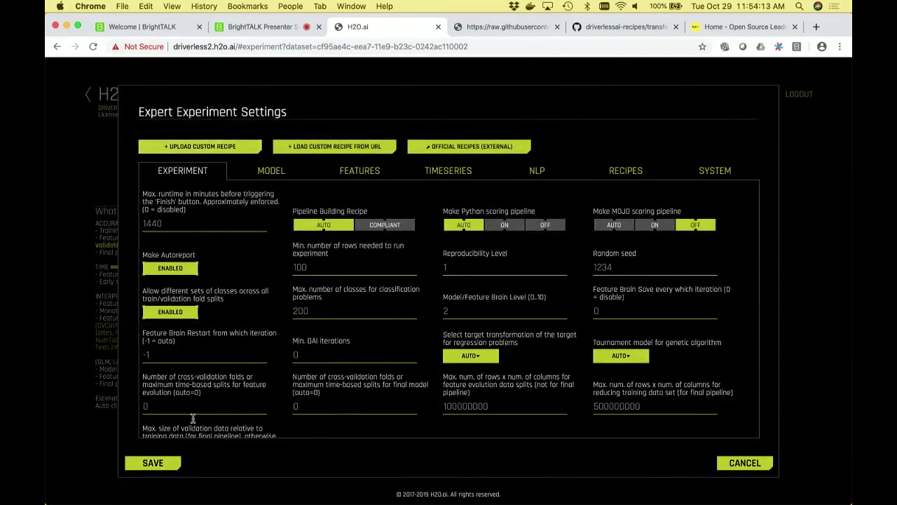
# - Include the FDR scorer in the expert settings' recipe scorers list and save
pyautogui.click(155, 464)
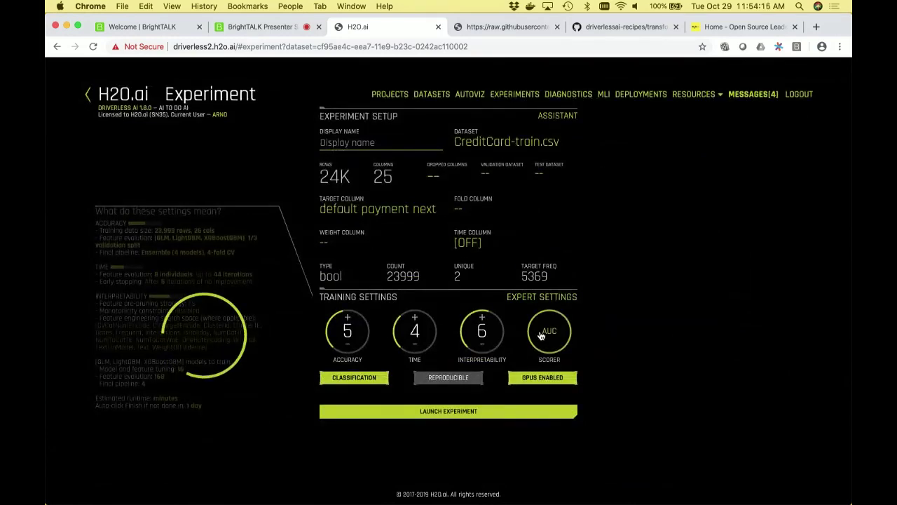
pyautogui.click(551, 330)
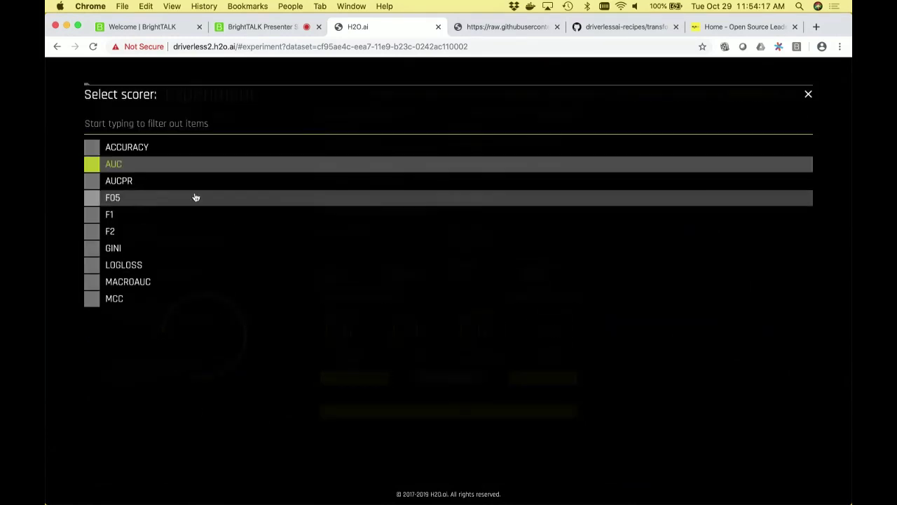
pyautogui.click(809, 97)
pyautogui.click(543, 297)
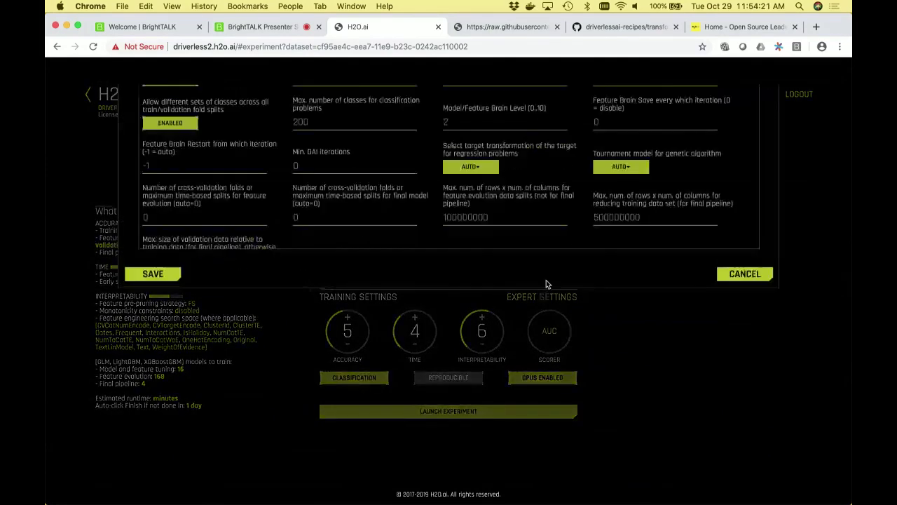
pyautogui.click(631, 172)
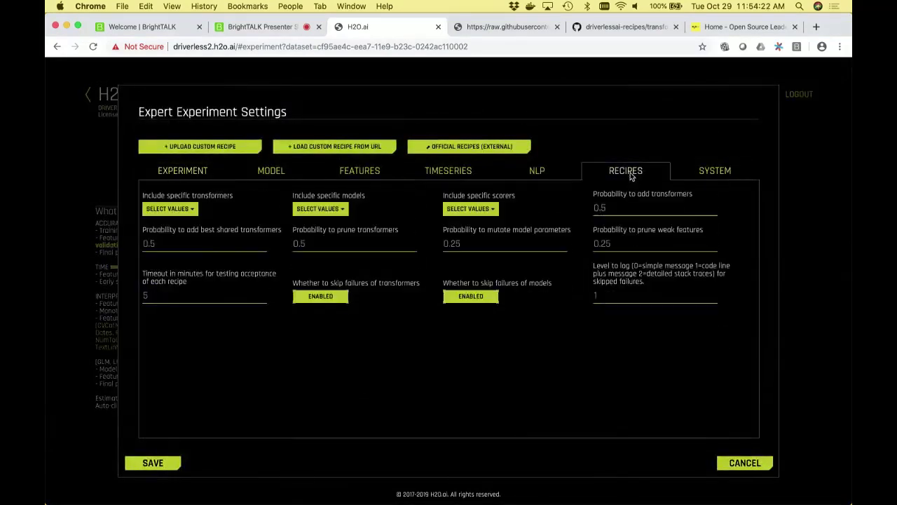
pyautogui.click(476, 212)
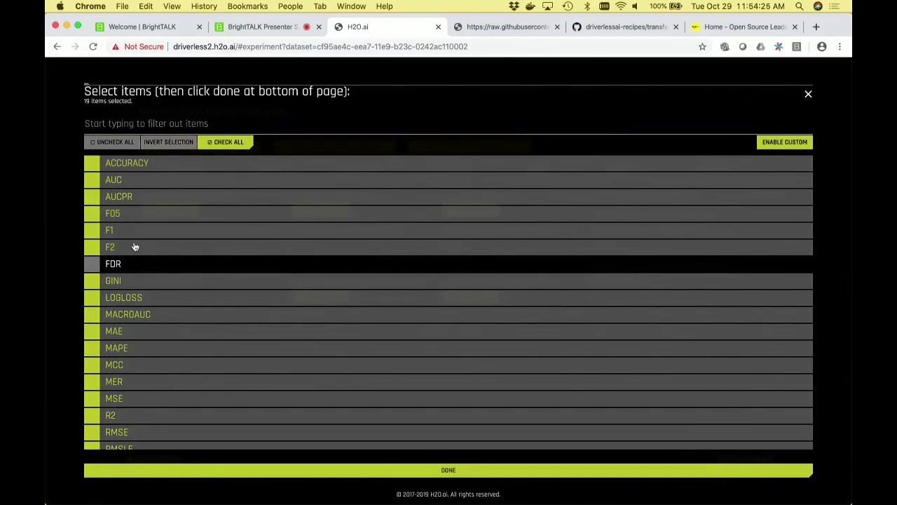
pyautogui.click(95, 268)
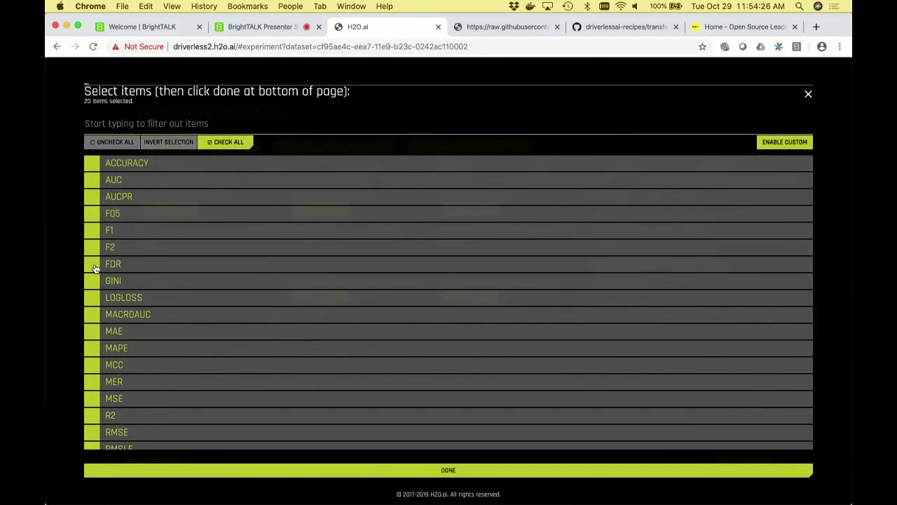
pyautogui.click(228, 476)
pyautogui.click(159, 463)
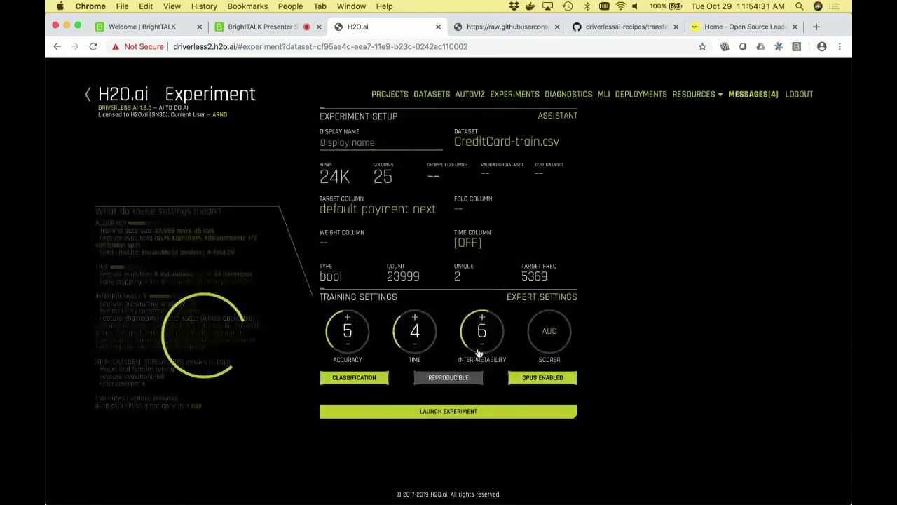
# - Set FDR as the experiment scorer and launch experiment komurevi
pyautogui.click(551, 331)
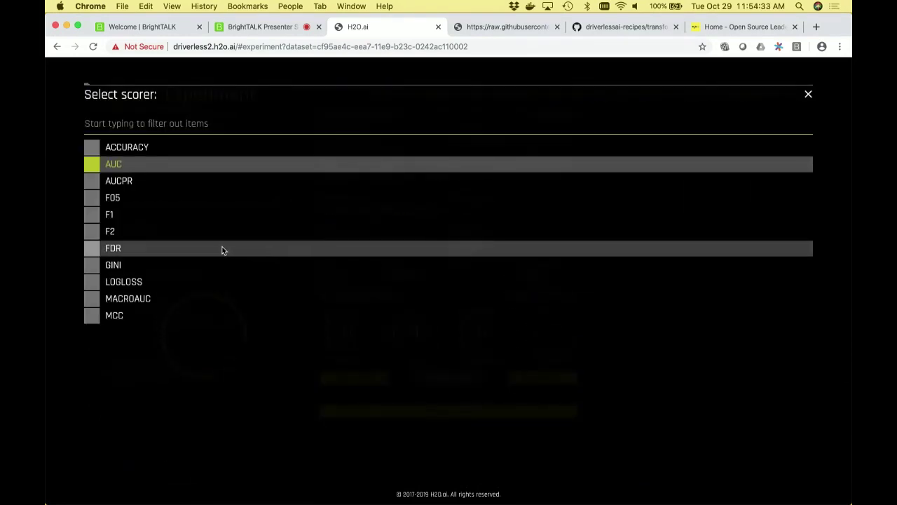
pyautogui.click(222, 250)
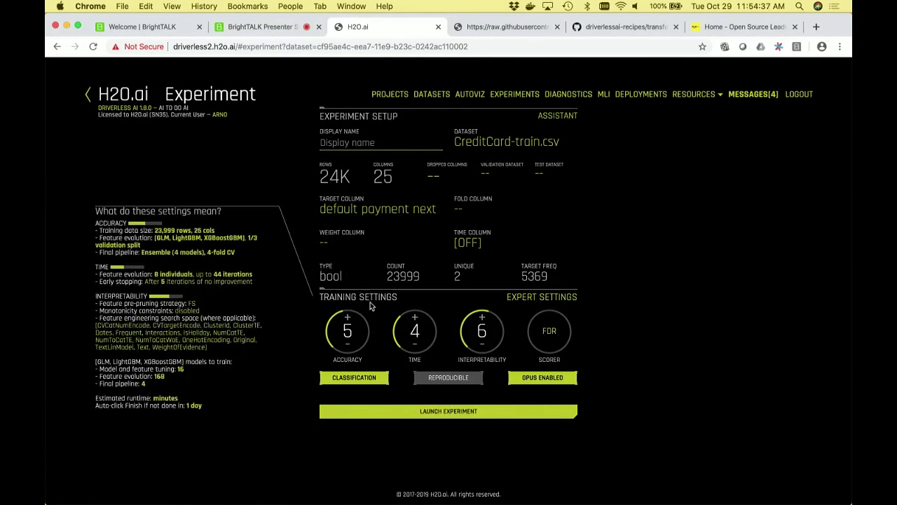
pyautogui.click(414, 411)
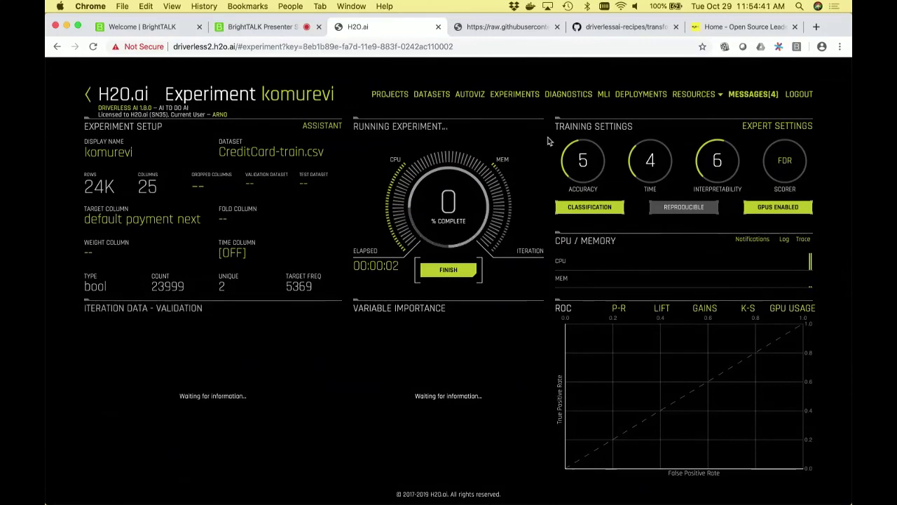
# - Check the running experiment, then return from the raw file to GitHub's false_discovery_rate.py page
pyautogui.click(505, 26)
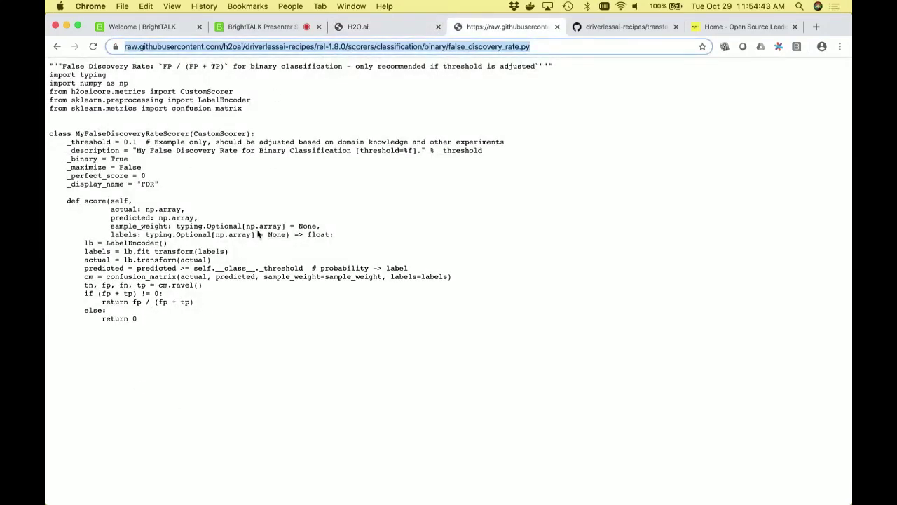
pyautogui.click(378, 28)
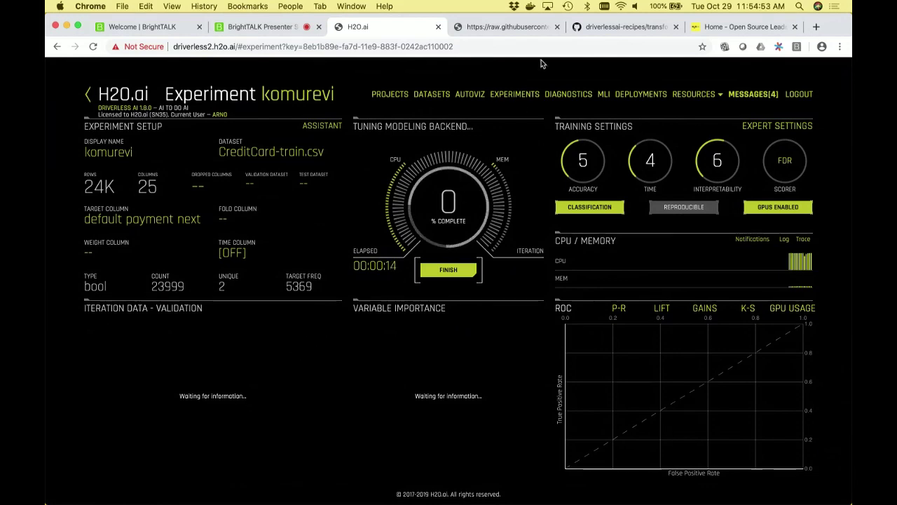
pyautogui.click(518, 27)
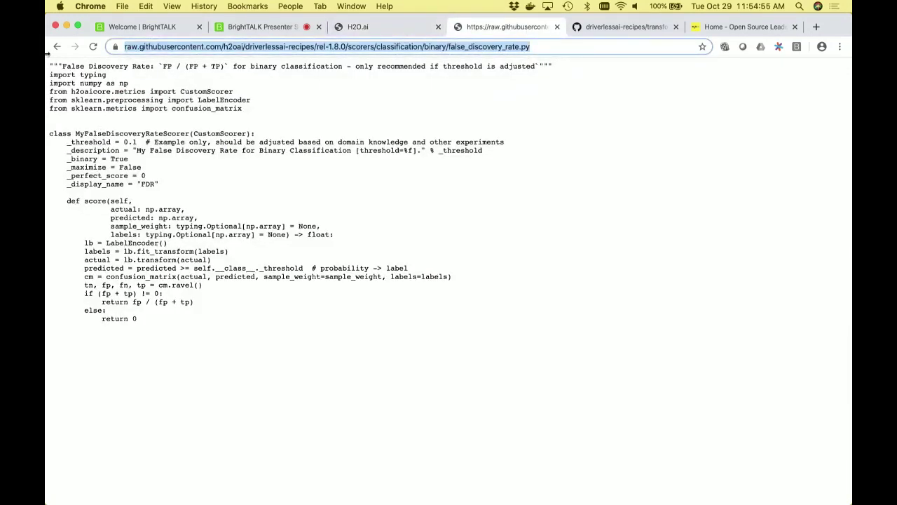
pyautogui.click(58, 46)
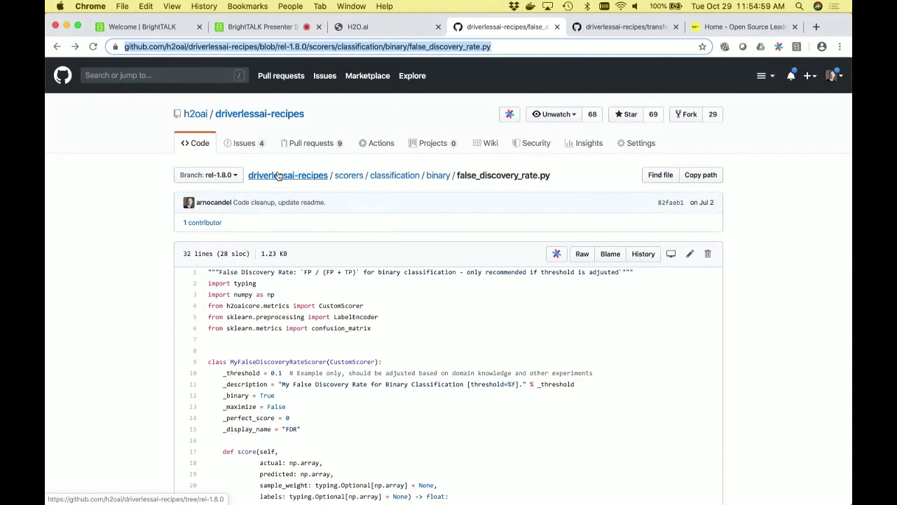
# - Browse the driverlessai-recipes repo to models/algorithms/extra_trees.py and scroll through its ExtraTreesModel code
pyautogui.click(279, 176)
pyautogui.scroll(-1, 157, 320)
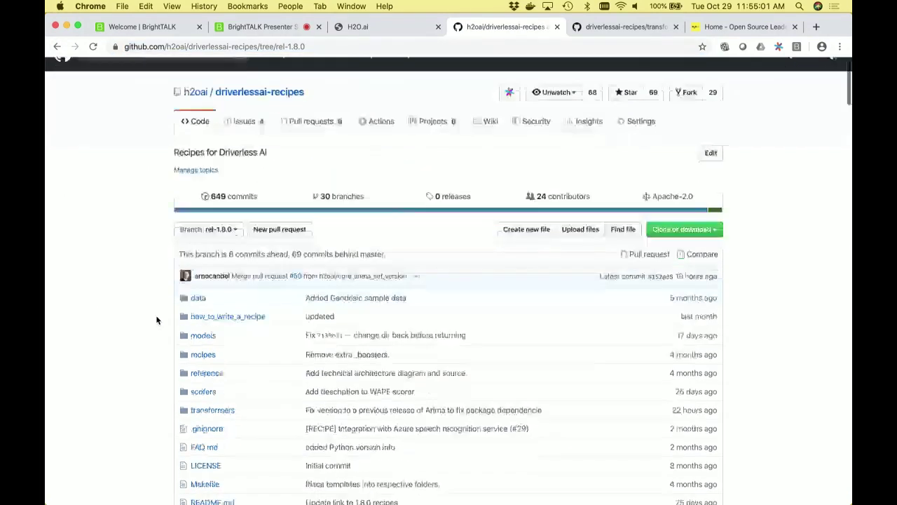
pyautogui.scroll(-3, 157, 320)
pyautogui.click(207, 237)
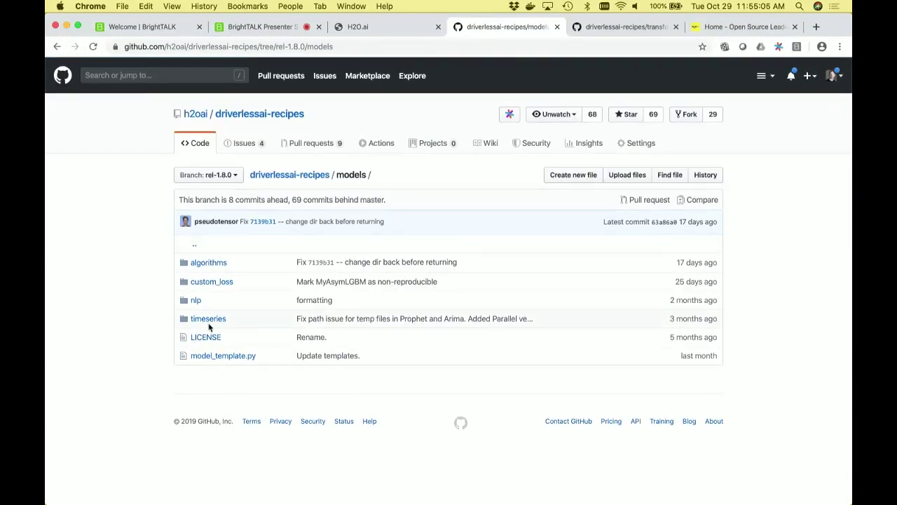
pyautogui.click(215, 266)
pyautogui.scroll(-1, 217, 238)
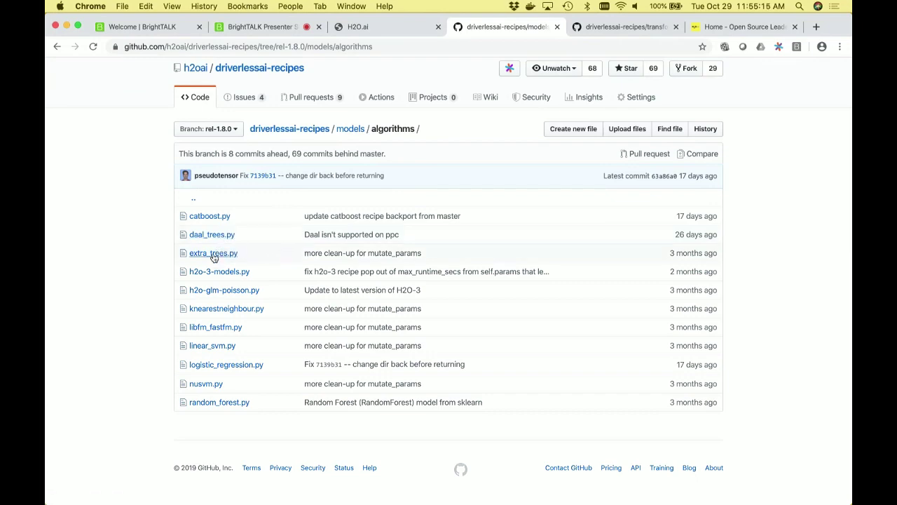
pyautogui.click(213, 254)
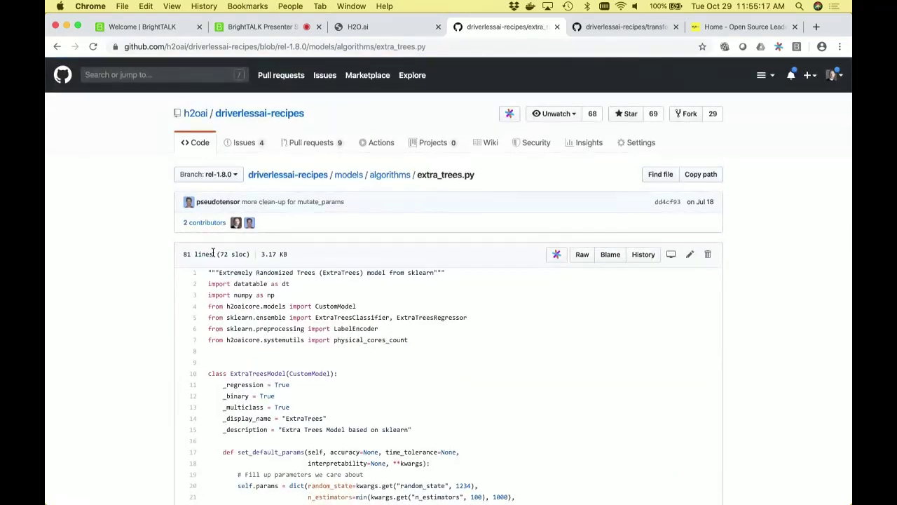
pyautogui.scroll(-8, 213, 254)
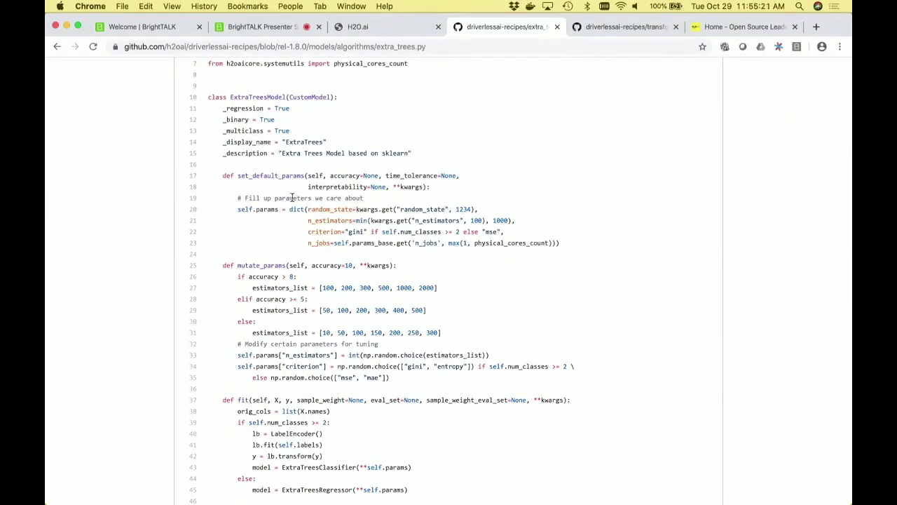
pyautogui.scroll(-5, 297, 291)
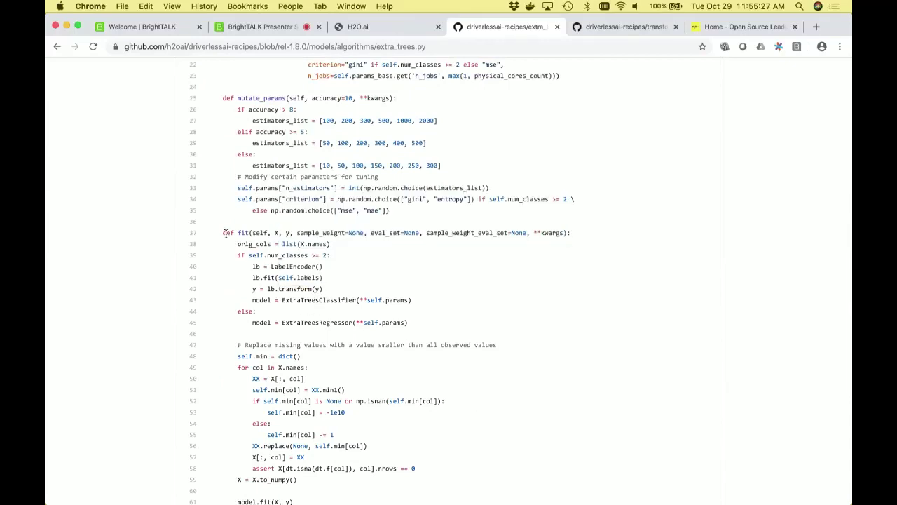
# - Read through the extra_trees.py recipe code, then return to the running komurevi experiment tab
pyautogui.scroll(-3, 277, 350)
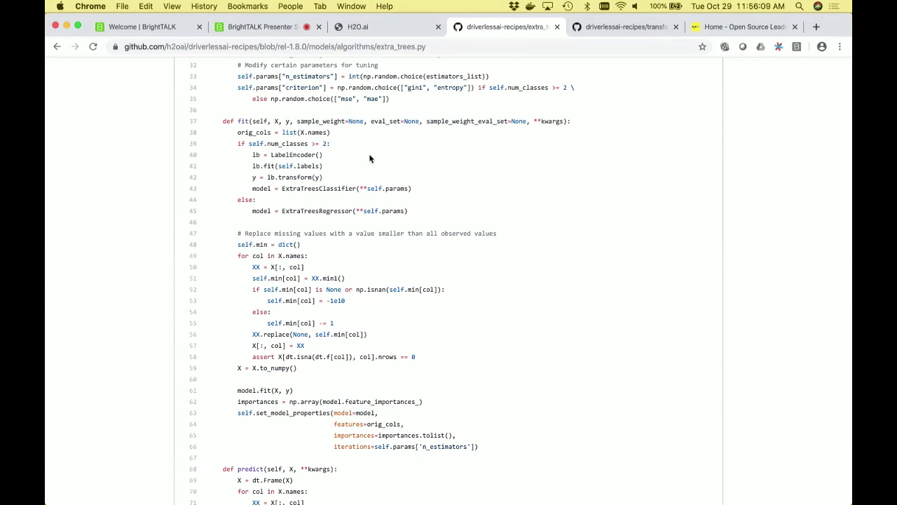
pyautogui.scroll(-2, 371, 159)
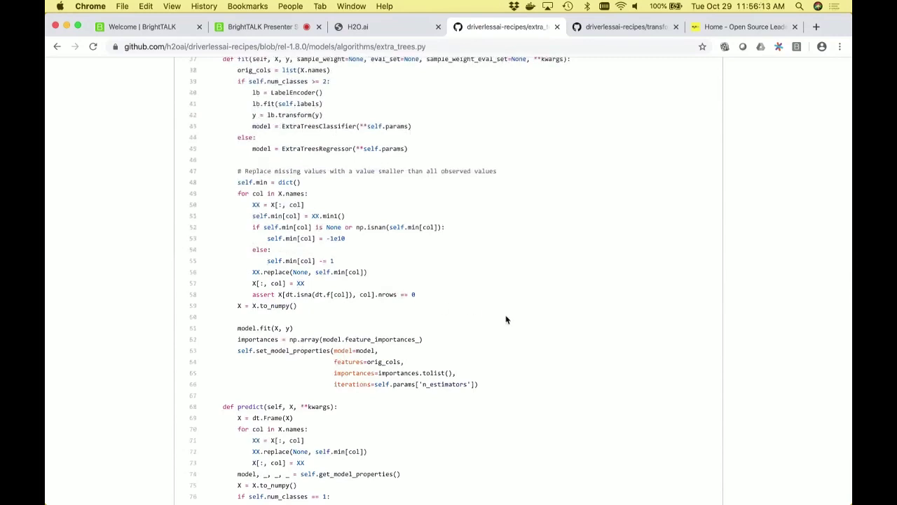
pyautogui.scroll(-5, 506, 320)
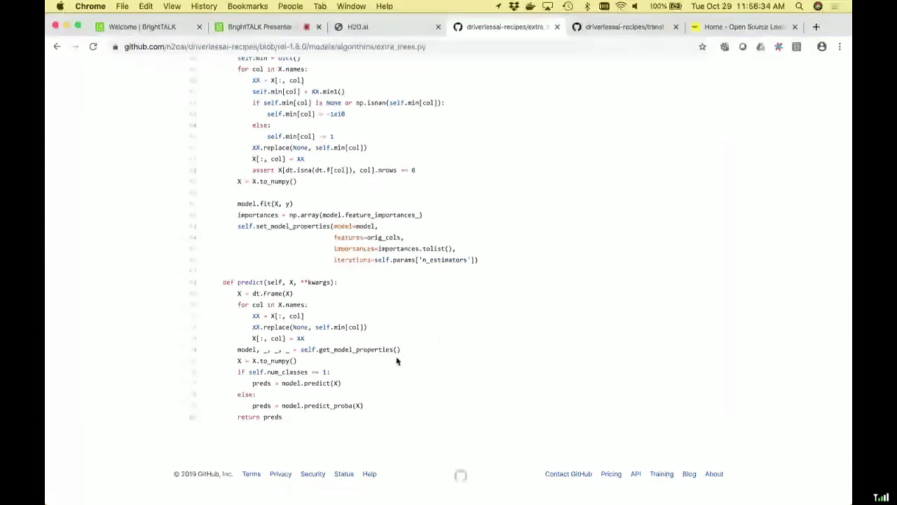
pyautogui.scroll(4, 396, 361)
pyautogui.scroll(8, 395, 319)
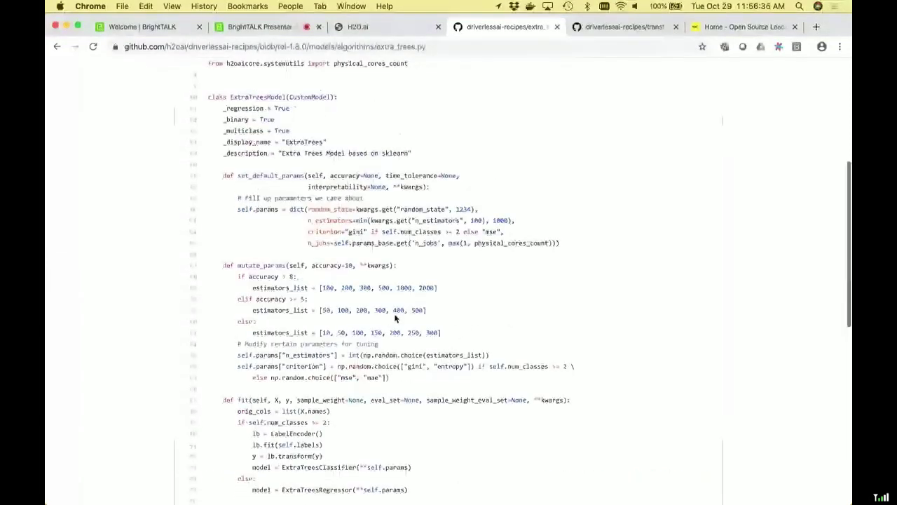
pyautogui.scroll(4, 395, 318)
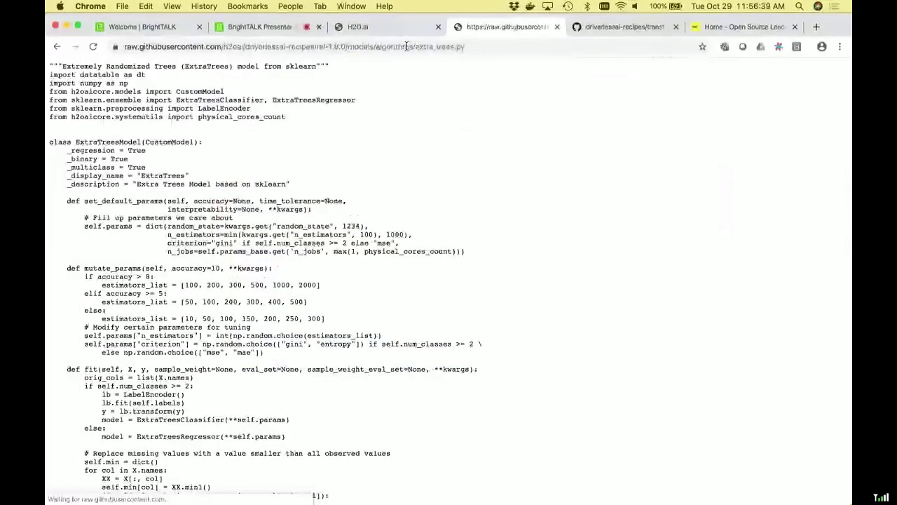
pyautogui.click(358, 27)
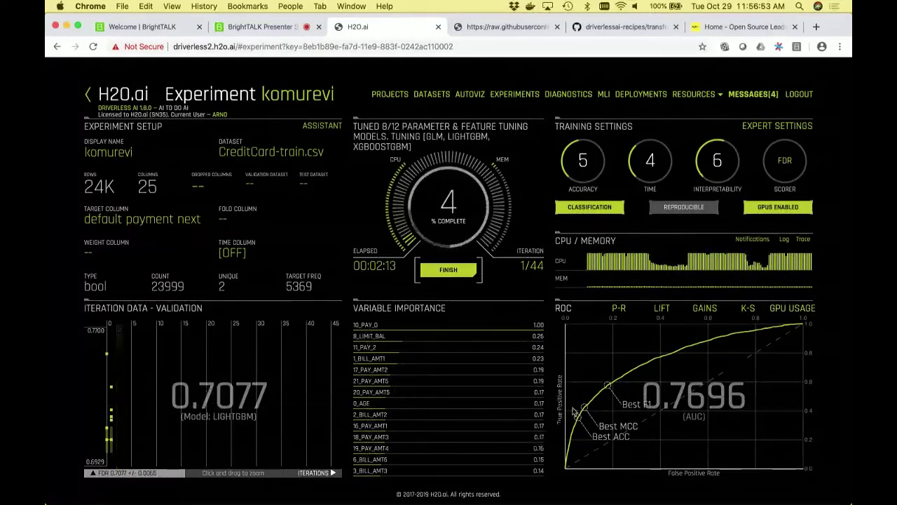
# - View komurevi's P-R, lift, gains and K-S charts, then go to the Experiments list
pyautogui.moveTo(602, 398)
pyautogui.click(618, 310)
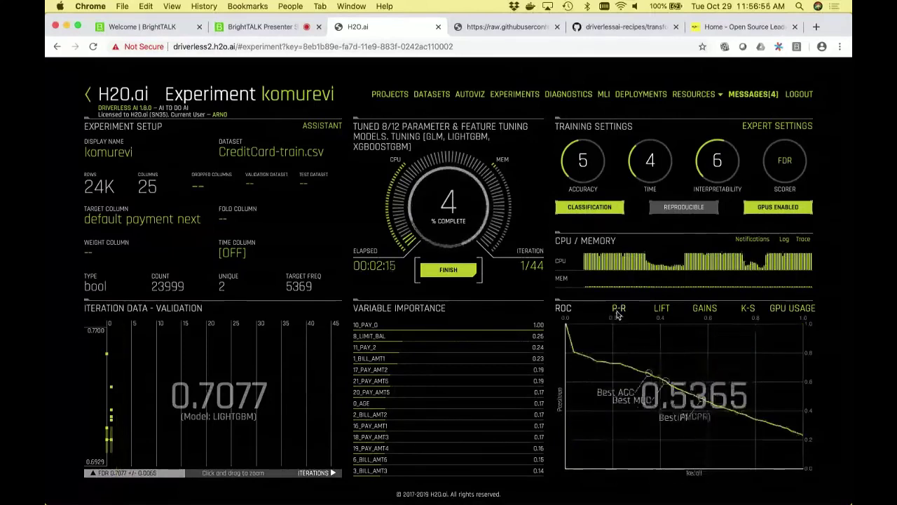
pyautogui.click(662, 309)
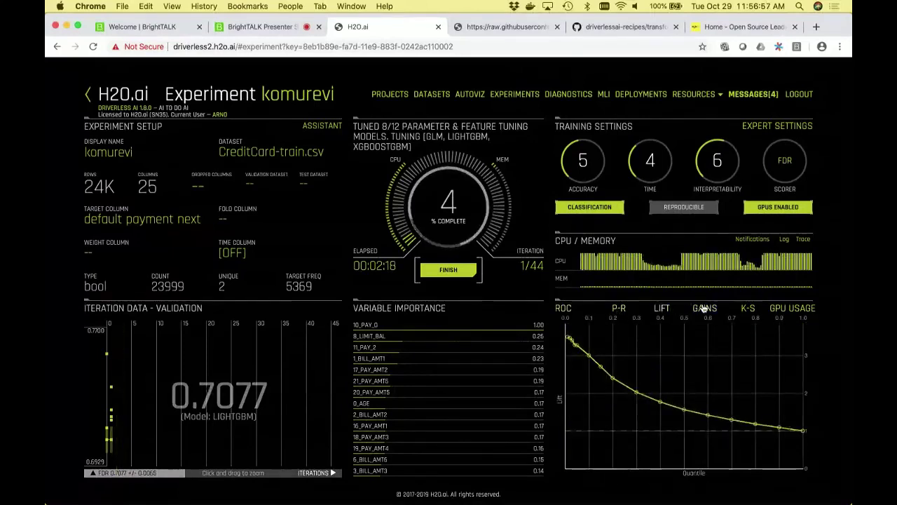
pyautogui.click(704, 308)
pyautogui.click(745, 309)
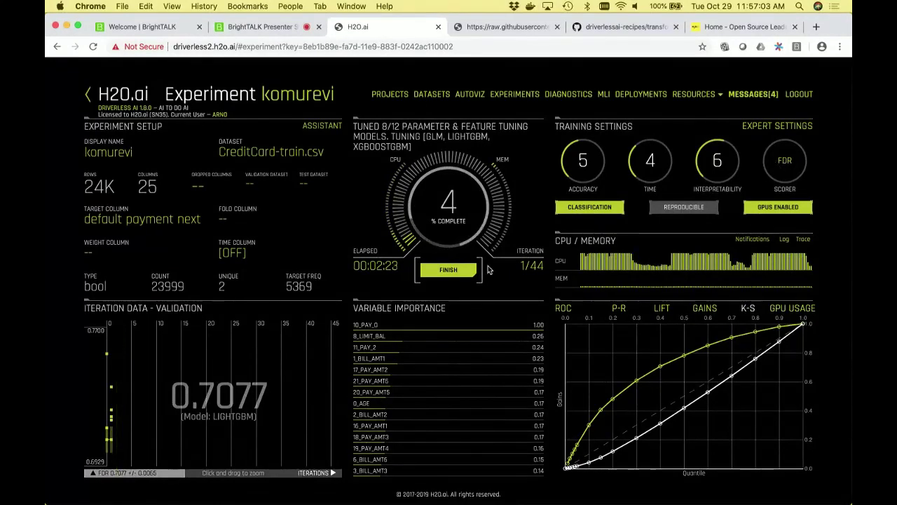
pyautogui.click(500, 96)
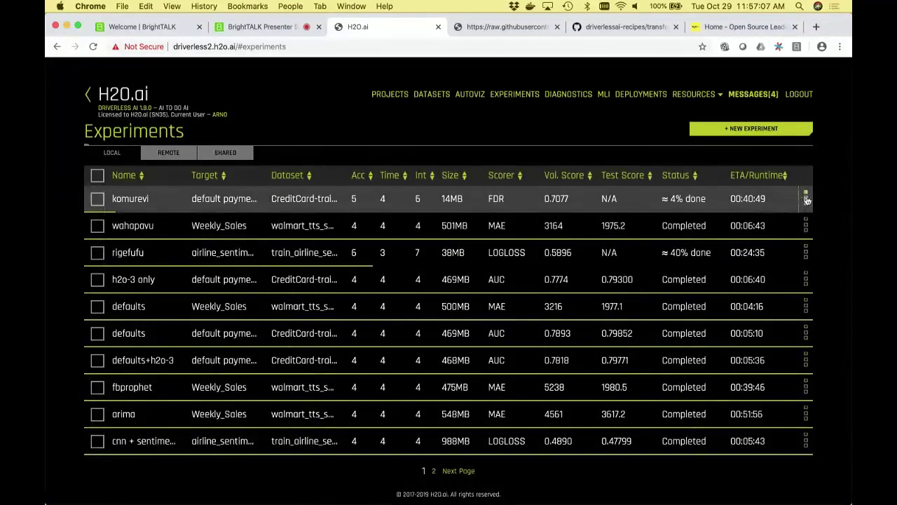
# - Create a new model from komurevi with the same parameters, producing 1.komurevi
pyautogui.click(806, 199)
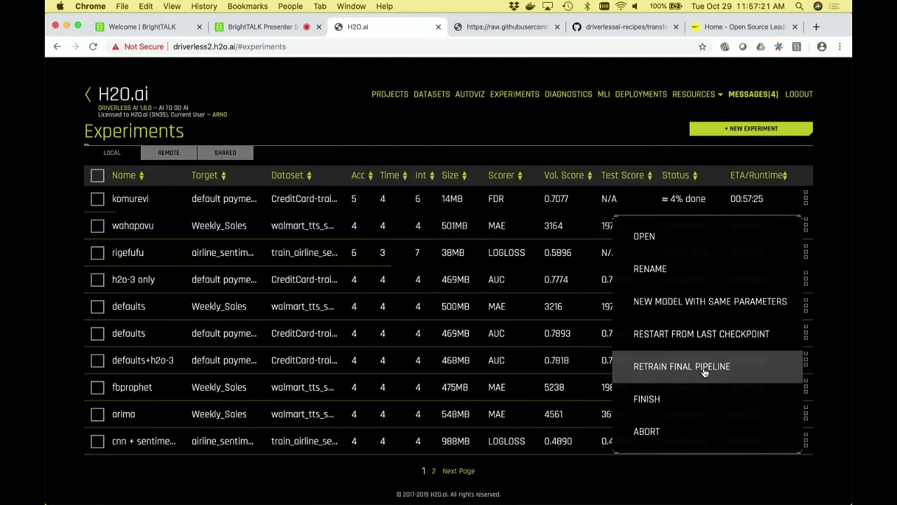
pyautogui.click(714, 301)
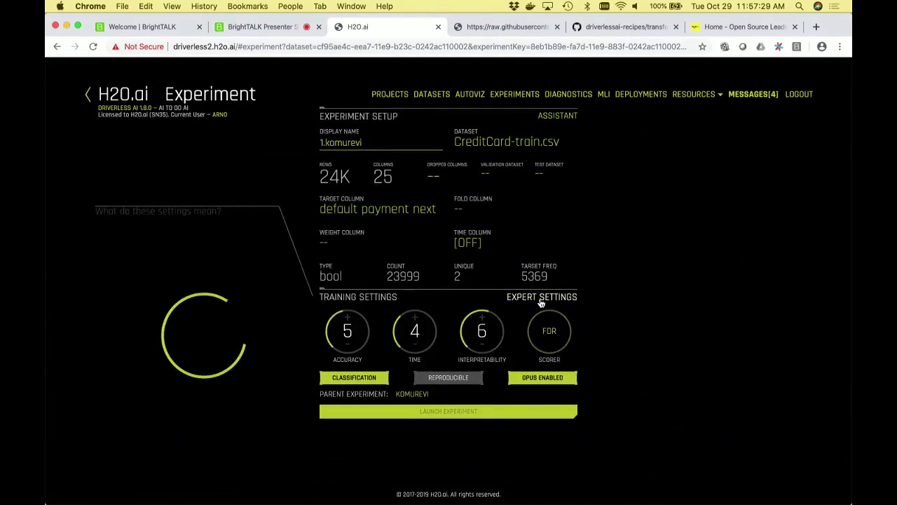
# - In expert settings, load the raw extra_trees.py recipe URL as a custom recipe
pyautogui.click(540, 300)
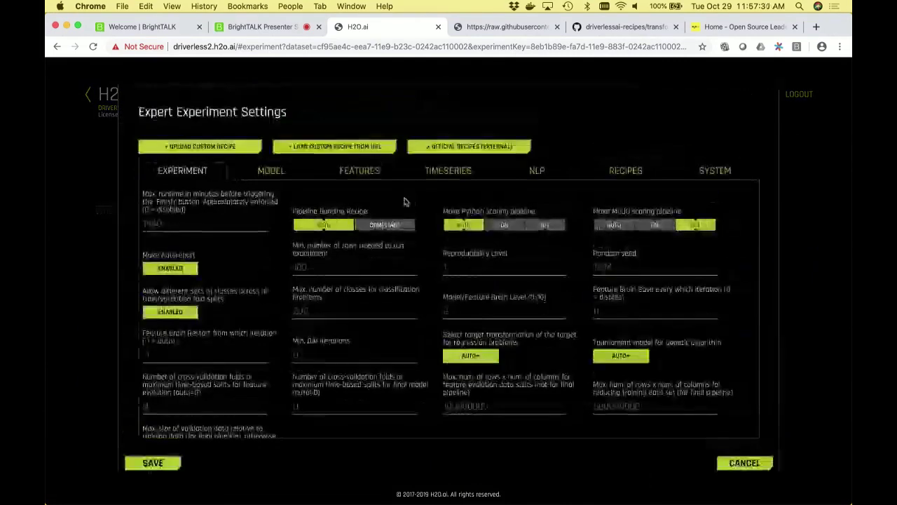
pyautogui.click(331, 147)
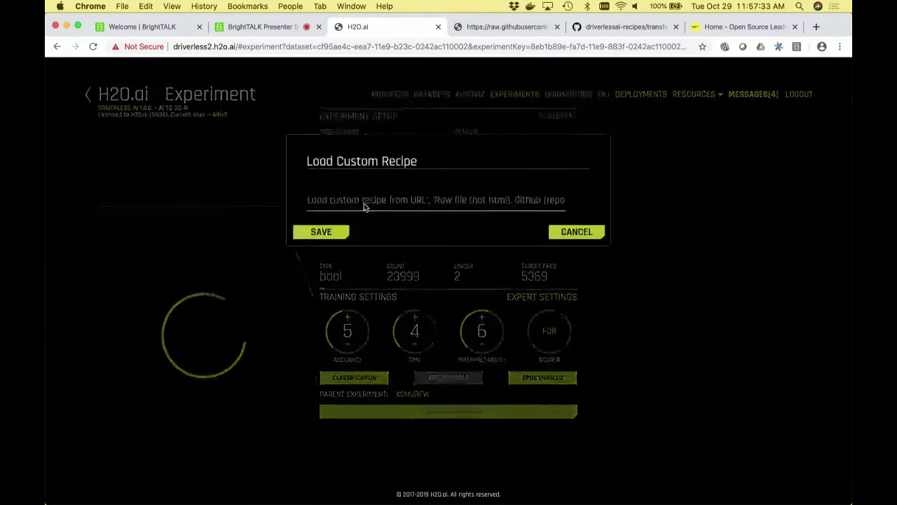
pyautogui.click(355, 284)
pyautogui.write('https://raw.githubusercontent.com/h2oai/driverlessai-recipes/rel-1.8.0/models/algorithms/extra_trees.py')
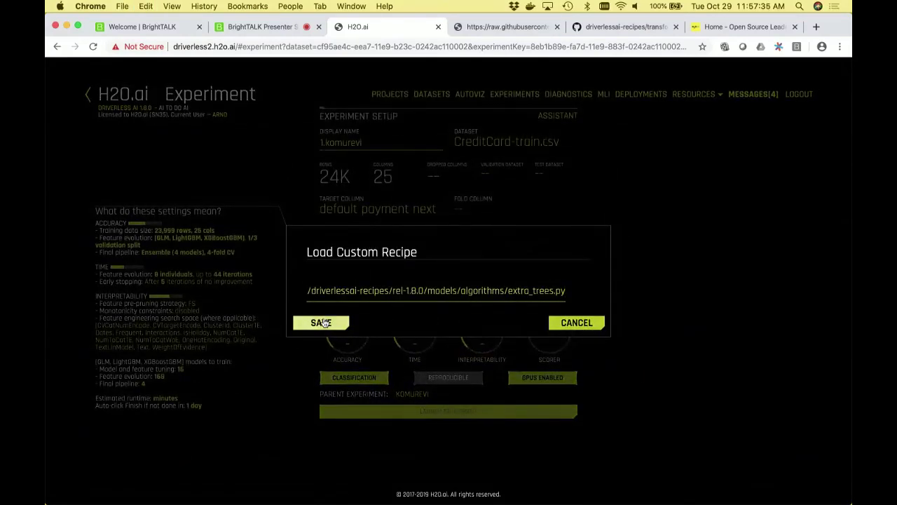
pyautogui.click(321, 322)
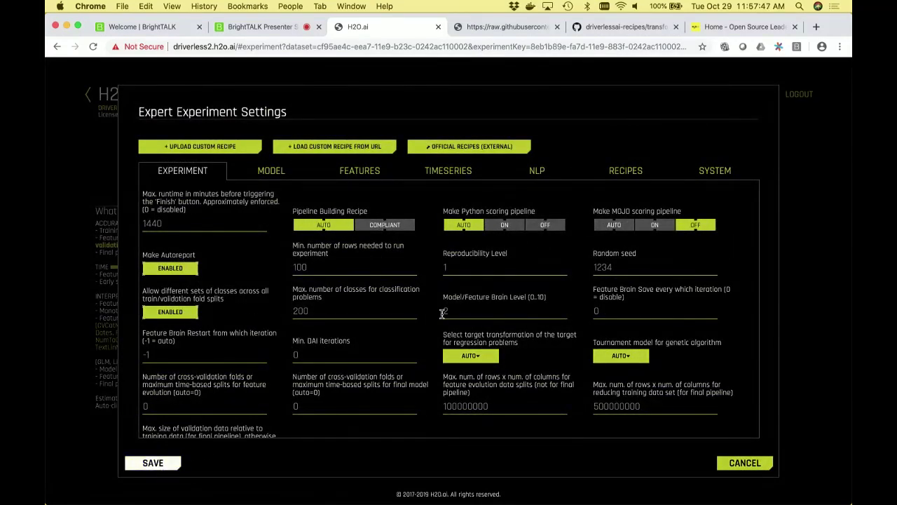
# - In Recipes' included models, check ExtraTrees and uncheck XGBoostGBM, XGBoostDART, TensorFlow and ImbalancedXGBoostGBM
pyautogui.click(619, 174)
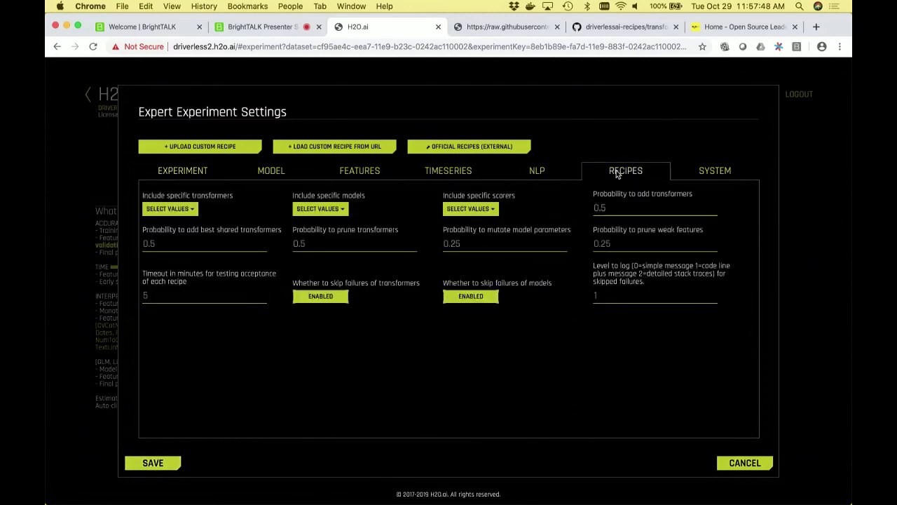
pyautogui.click(334, 209)
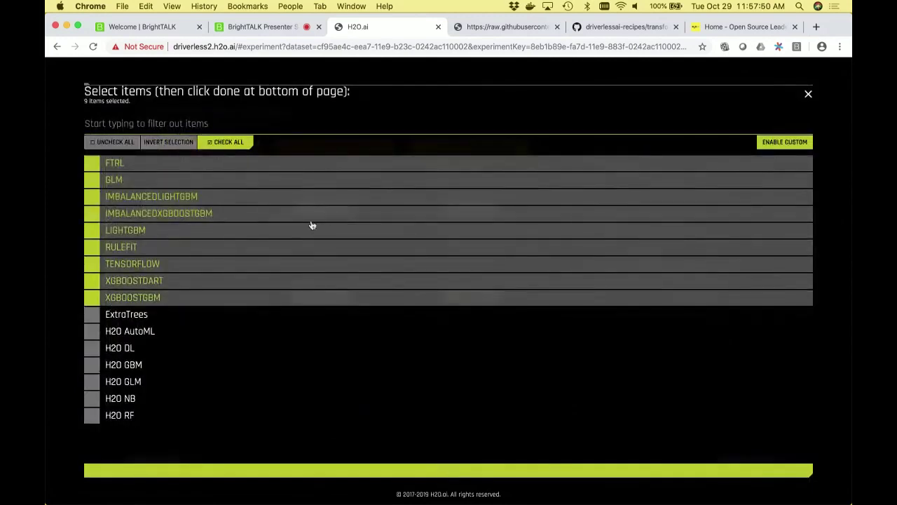
pyautogui.click(204, 319)
pyautogui.click(195, 295)
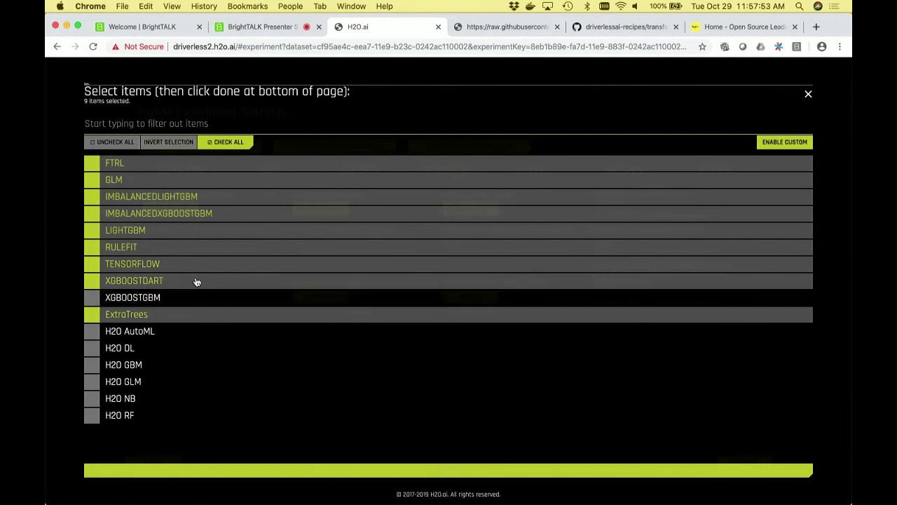
pyautogui.click(197, 280)
pyautogui.click(203, 265)
pyautogui.click(206, 219)
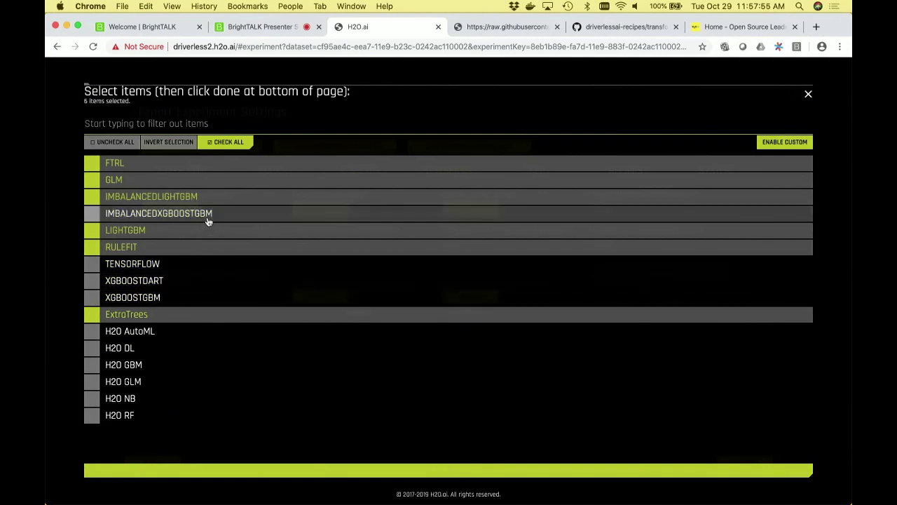
# - Uncheck ImbalancedLightGBM, GLM, FTRL, LightGBM and RuleFit, leaving only ExtraTrees, and save the settings
pyautogui.click(206, 201)
pyautogui.click(206, 181)
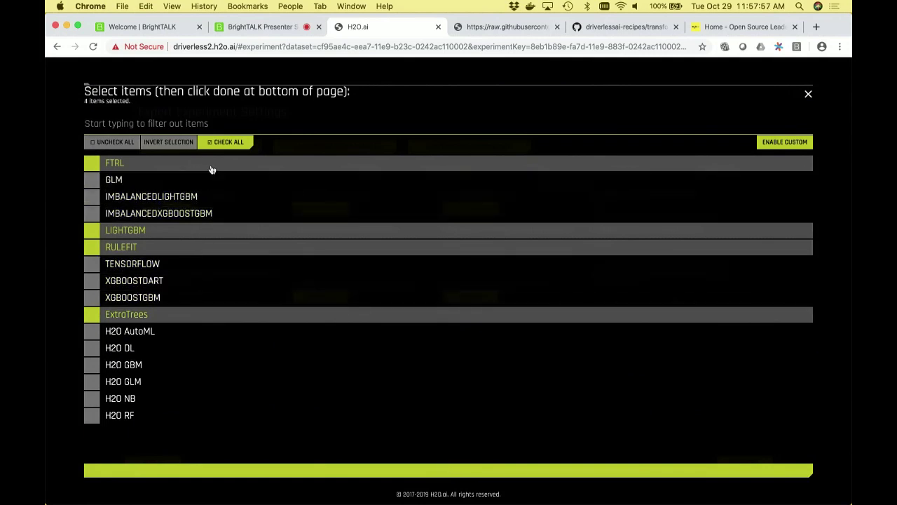
pyautogui.click(212, 165)
pyautogui.click(170, 231)
pyautogui.click(155, 247)
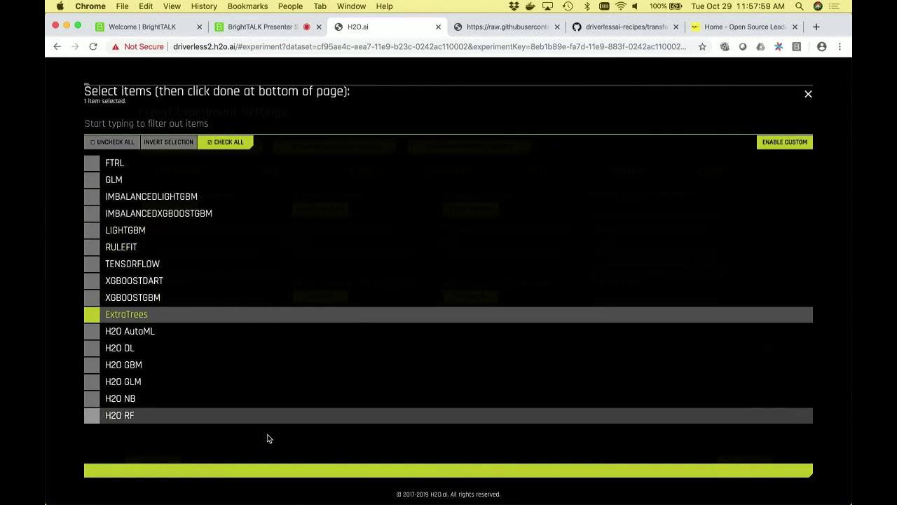
pyautogui.click(279, 469)
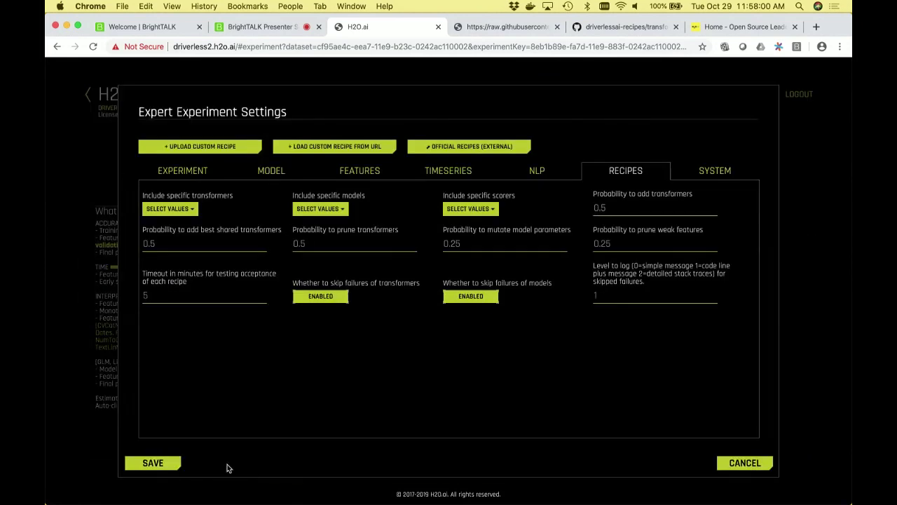
pyautogui.click(165, 464)
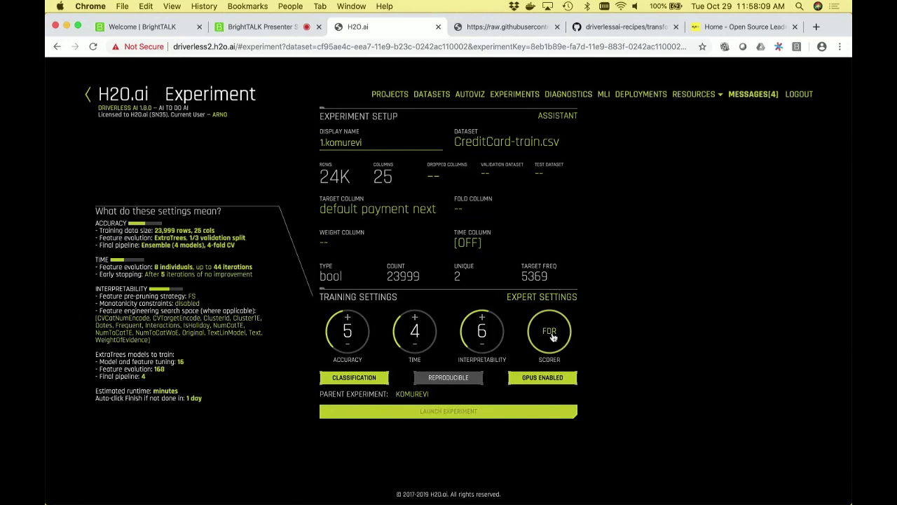
# - Launch the ExtraTrees-only 1.komurevi experiment and go to the Projects list
pyautogui.click(423, 410)
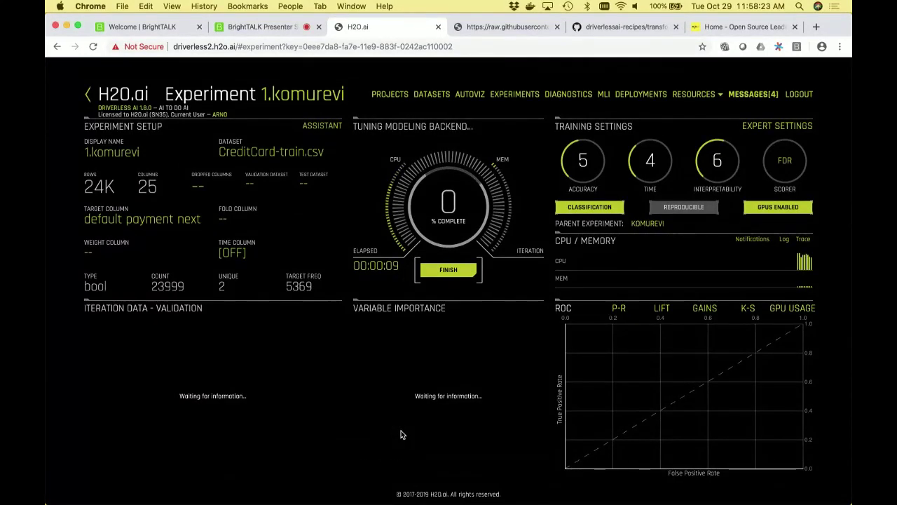
pyautogui.click(380, 95)
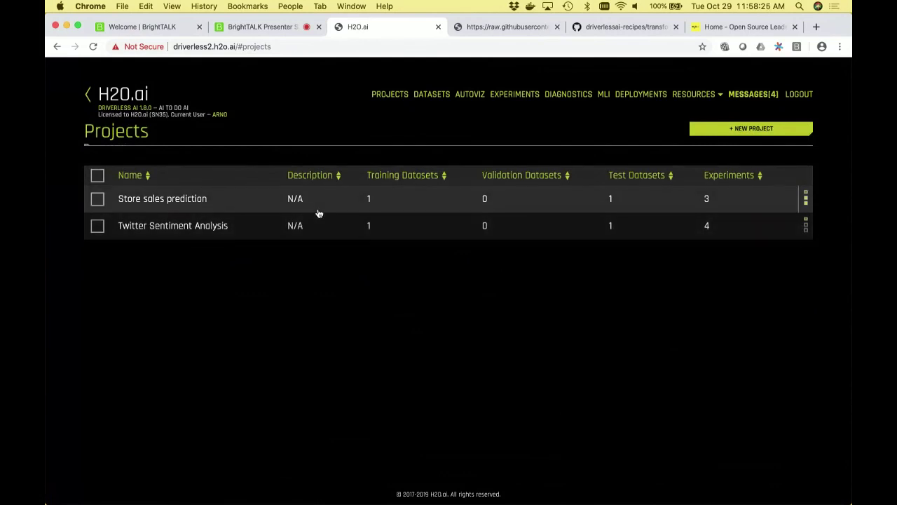
# - Review the Twitter Sentiment Analysis project's experiments, then return to the extra_trees.py recipe tab
pyautogui.click(311, 225)
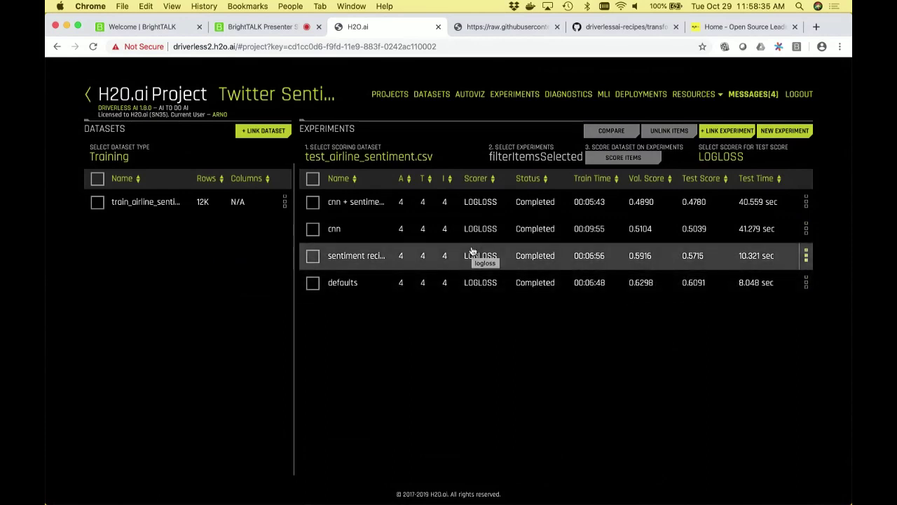
pyautogui.click(505, 26)
pyautogui.click(57, 47)
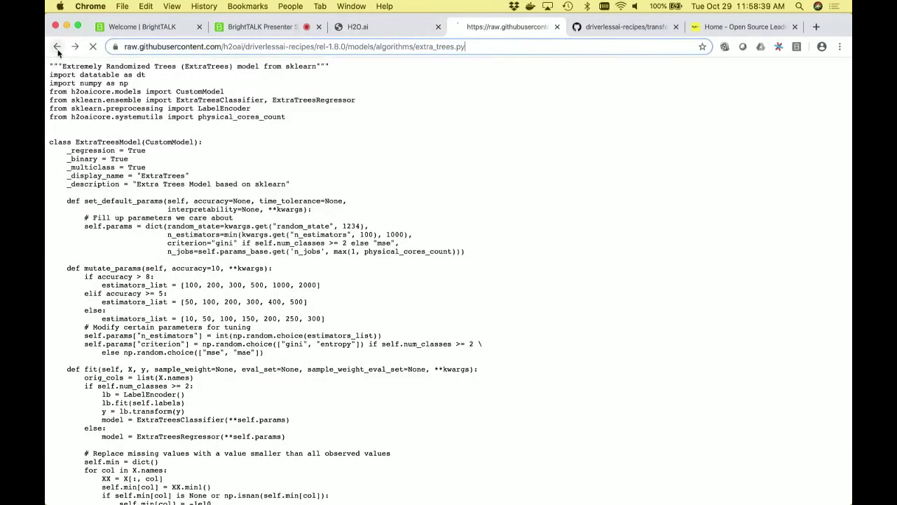
# - Go back up to the driverlessai-recipes rel-1.8.0 repository root, then switch to the H2O.ai home tab
pyautogui.click(57, 47)
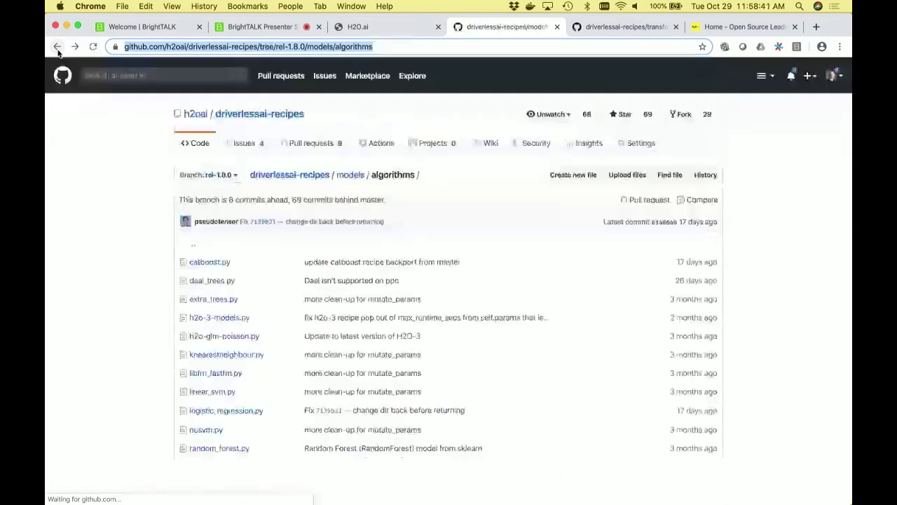
pyautogui.click(57, 46)
pyautogui.click(58, 47)
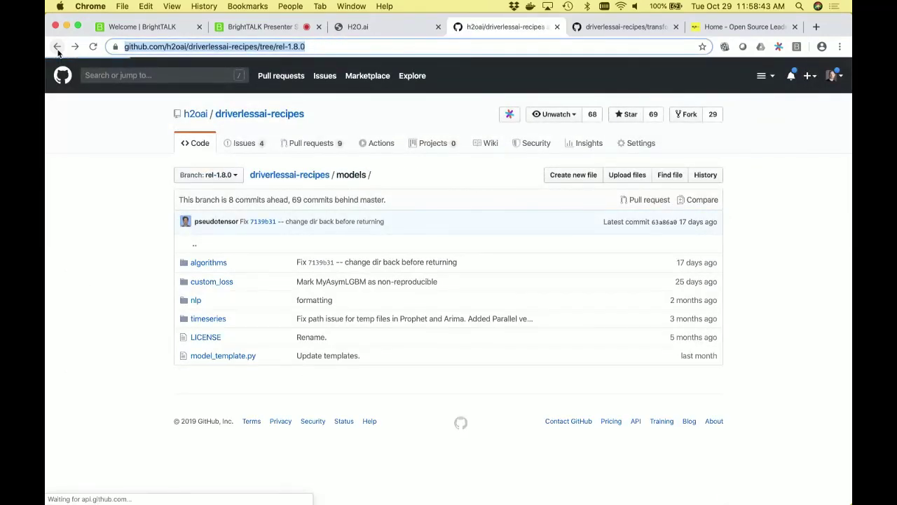
pyautogui.click(727, 26)
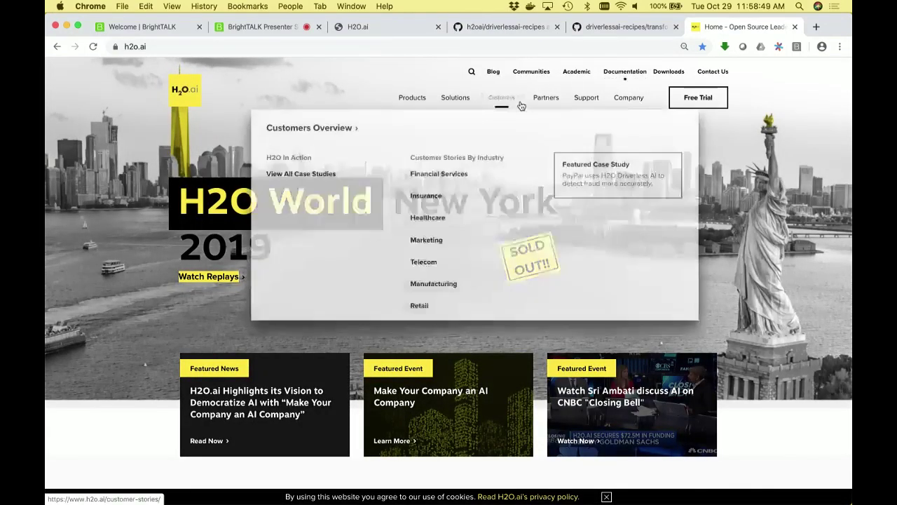
# - Look over the Try Driverless AI free trial registration form
pyautogui.click(689, 97)
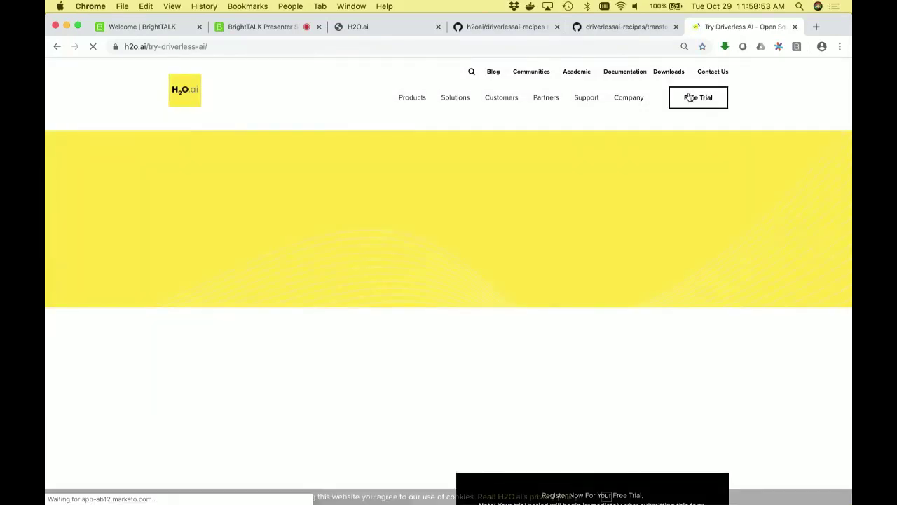
pyautogui.scroll(-2, 442, 321)
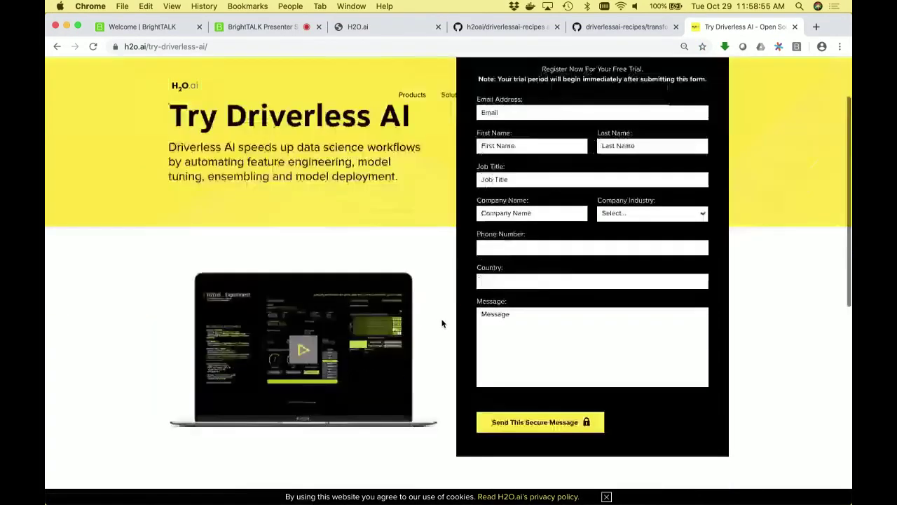
pyautogui.scroll(3, 304, 283)
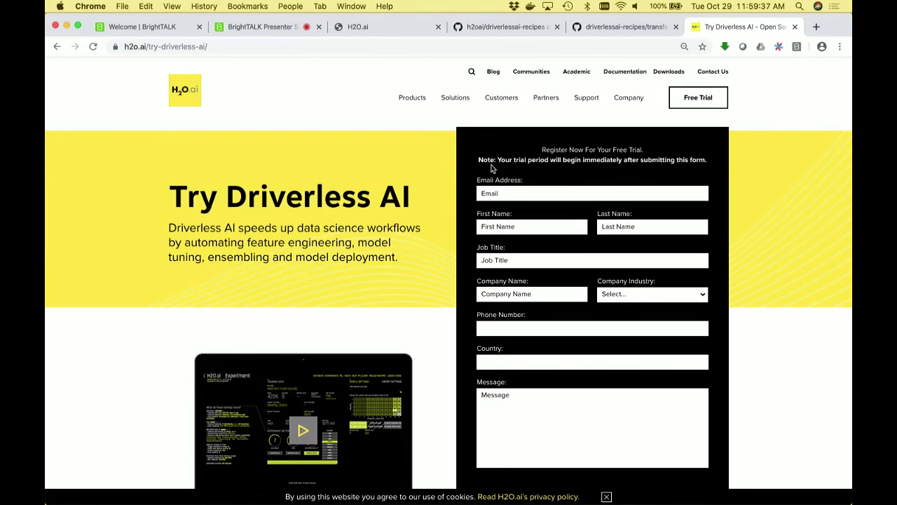
# - Open the H2O.ai documentation and follow its Driverless AI Tutorials link
pyautogui.click(623, 72)
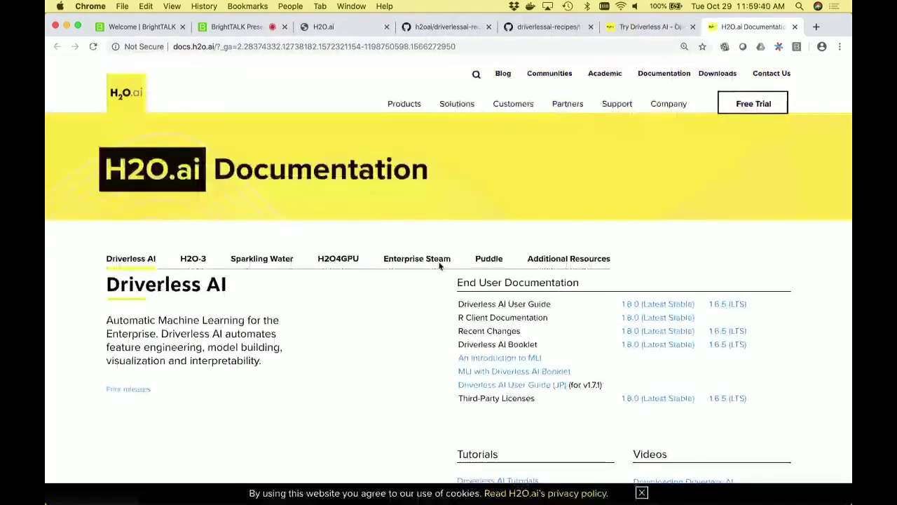
pyautogui.scroll(-5, 440, 265)
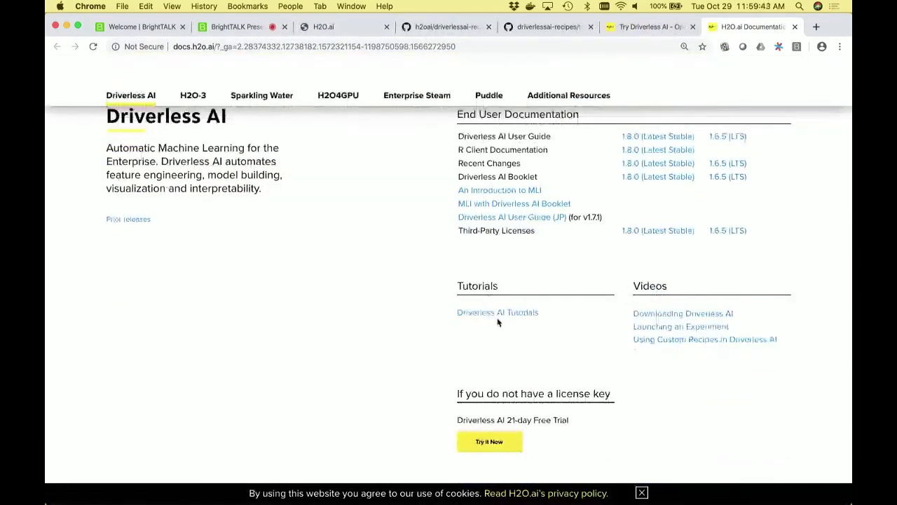
pyautogui.click(502, 312)
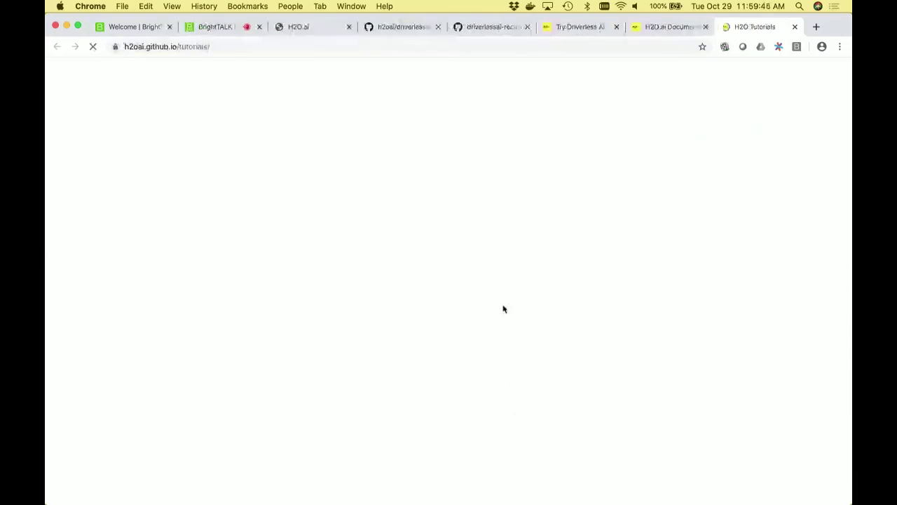
pyautogui.scroll(-4, 503, 309)
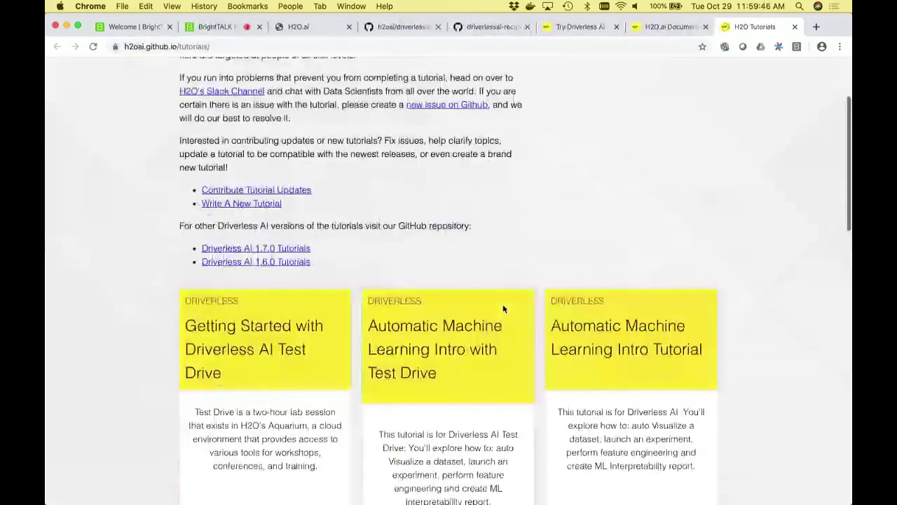
pyautogui.scroll(-1, 257, 377)
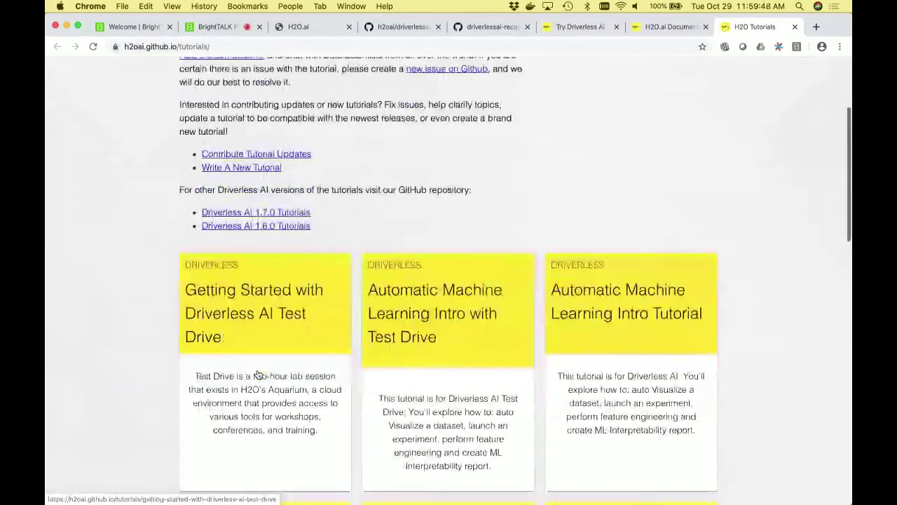
pyautogui.scroll(-6, 258, 375)
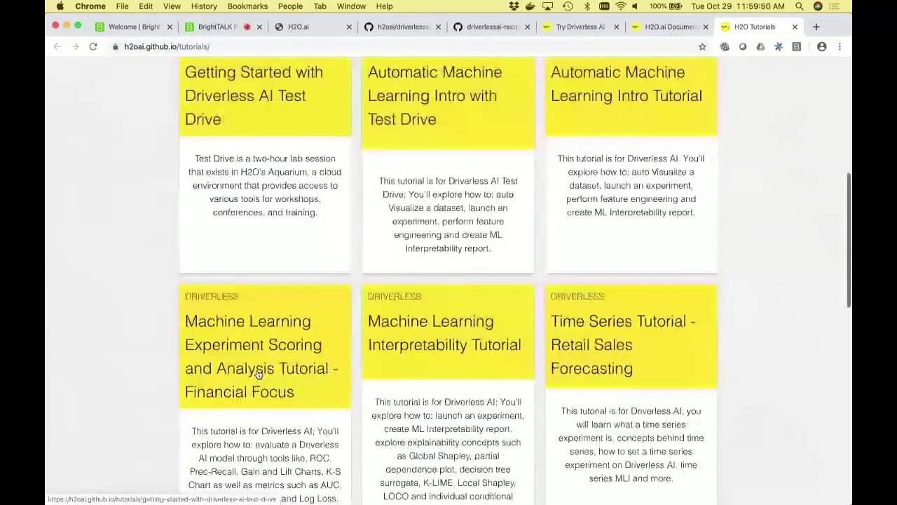
pyautogui.scroll(-1, 258, 373)
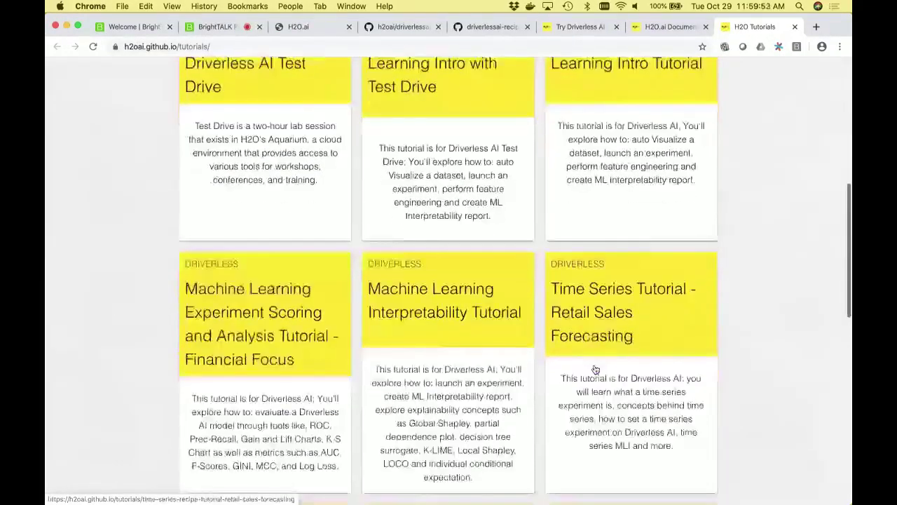
pyautogui.scroll(-2, 595, 370)
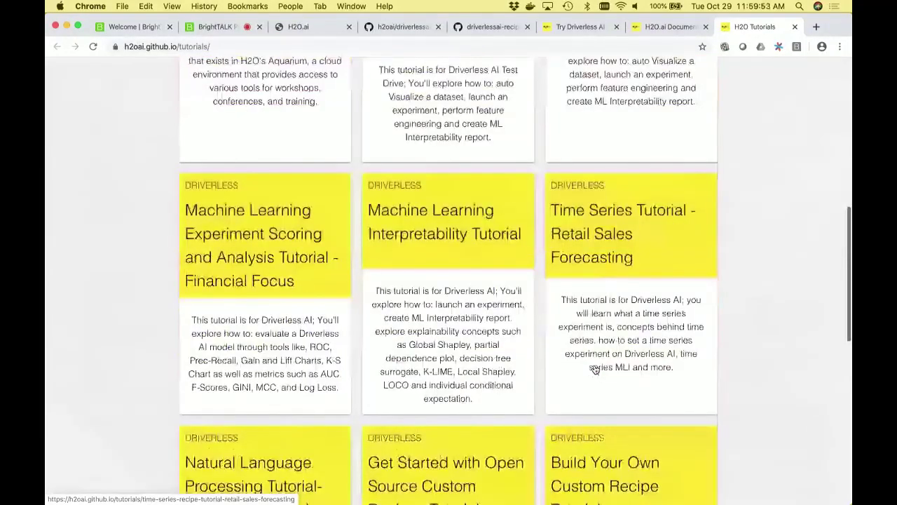
pyautogui.scroll(-4, 295, 432)
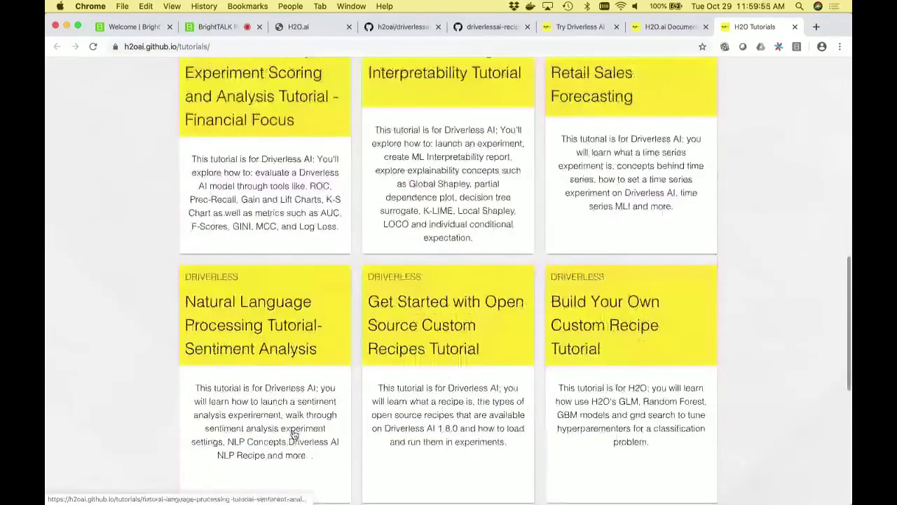
pyautogui.scroll(-4, 295, 431)
pyautogui.scroll(-2, 731, 152)
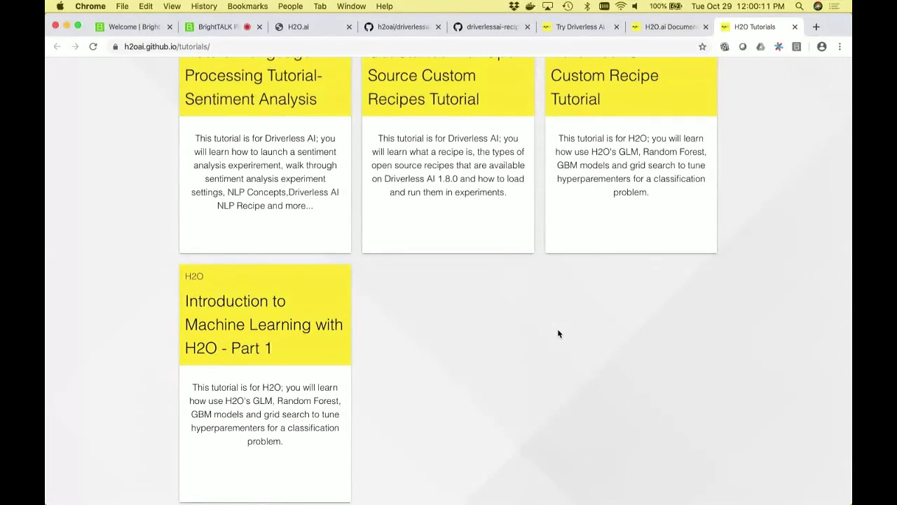
pyautogui.scroll(15, 559, 334)
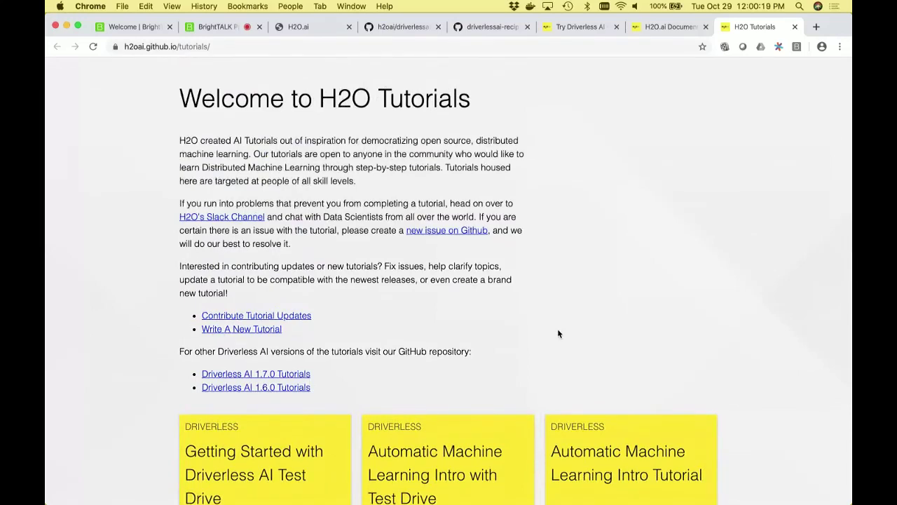
# - Return to the H2O.ai Documentation tab and bring the Driverless AI section with its user guide, booklet and tutorial links into view
pyautogui.click(670, 29)
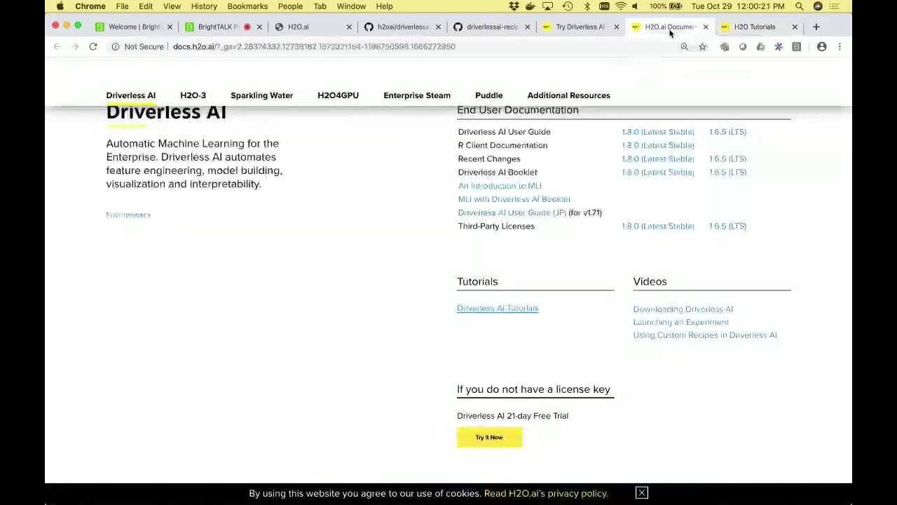
pyautogui.scroll(3, 548, 267)
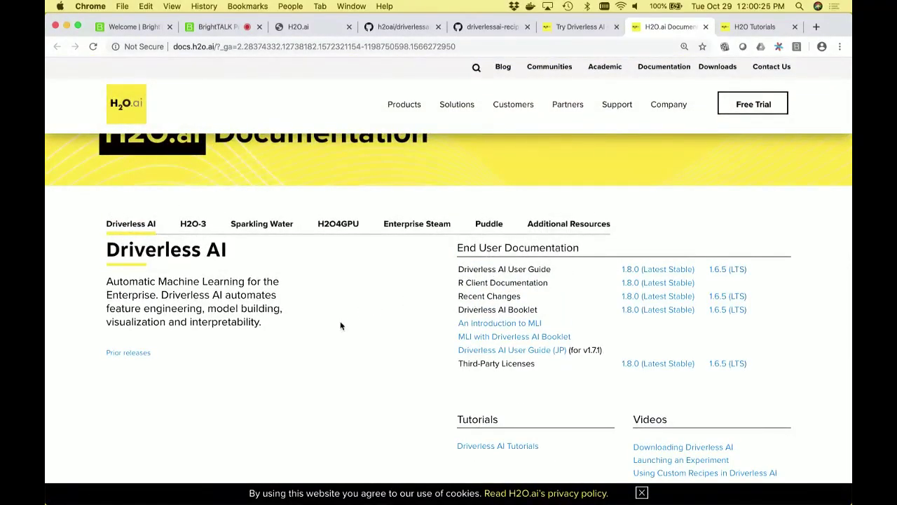
pyautogui.scroll(1, 341, 326)
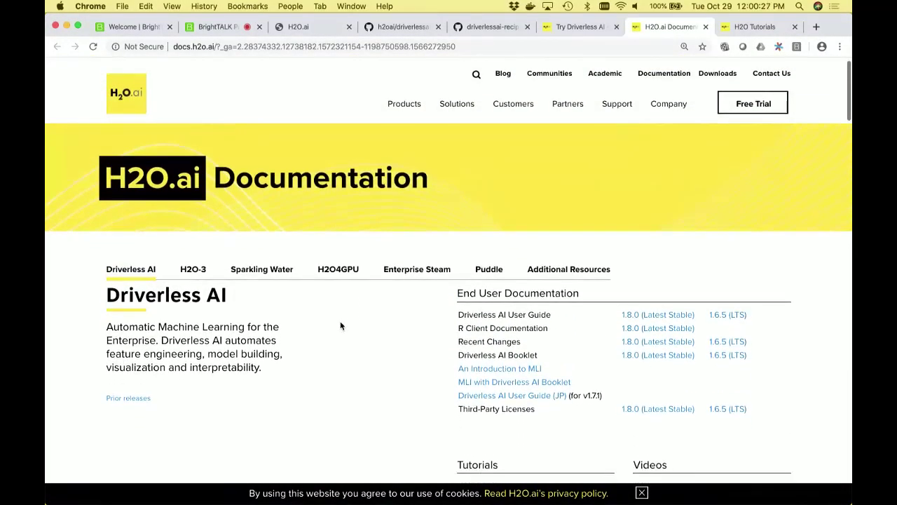